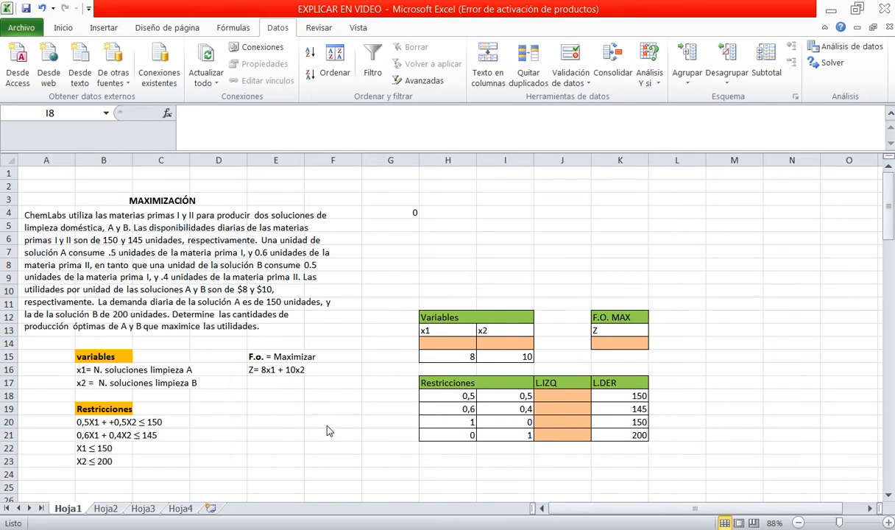
left_click(464, 343)
left_click(491, 346)
left_click(461, 342)
left_click(493, 347)
left_click(463, 340)
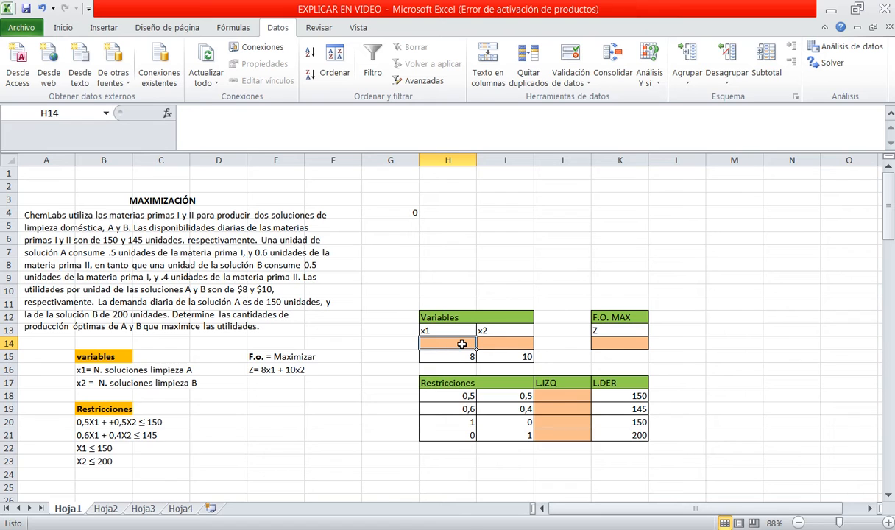
left_click(479, 344)
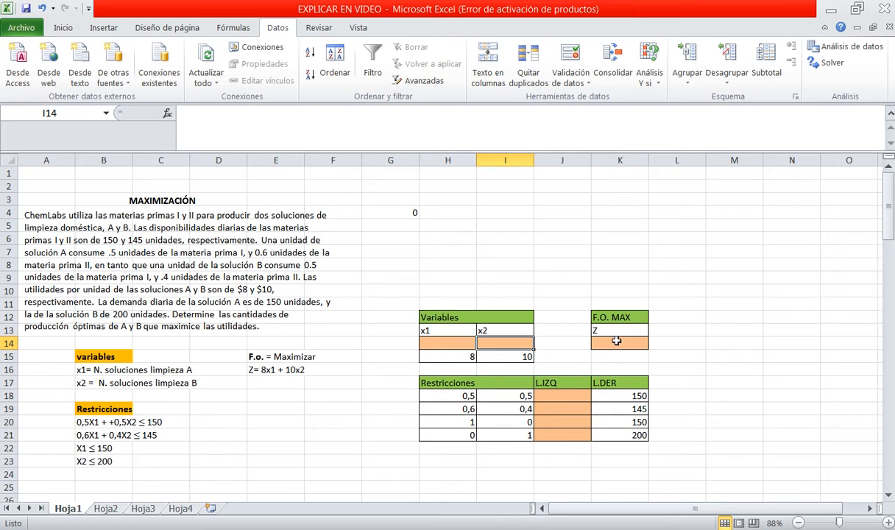
Step: Enter =SUMAPRODUCTO(H14:I14;H15:I15) in cell K14 as the objective function Z
left_click(615, 342)
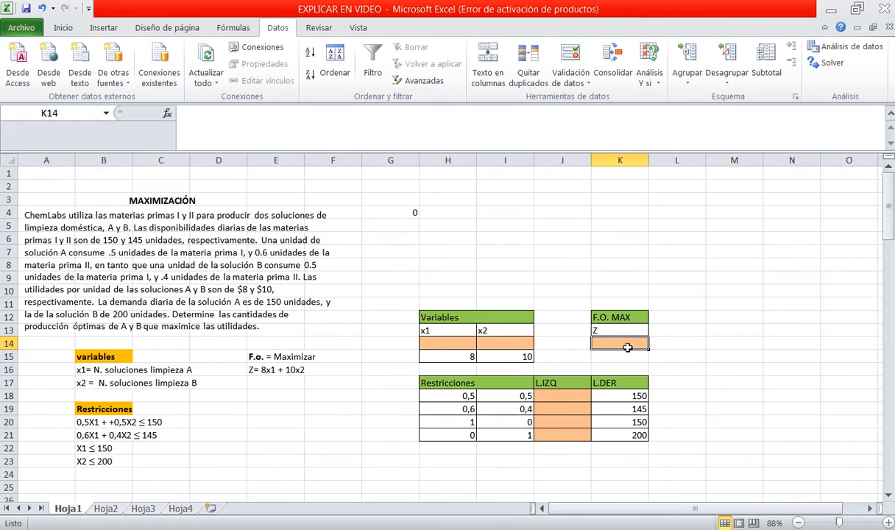
type("=")
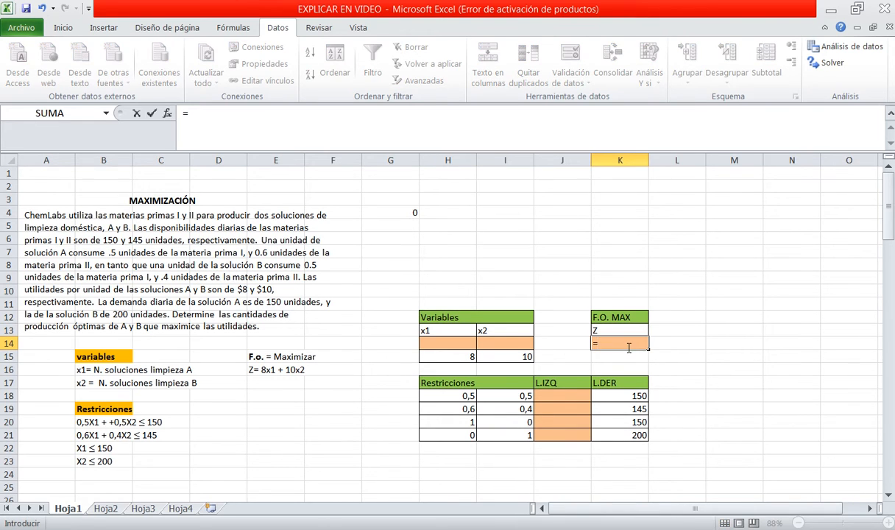
type("SUMAP")
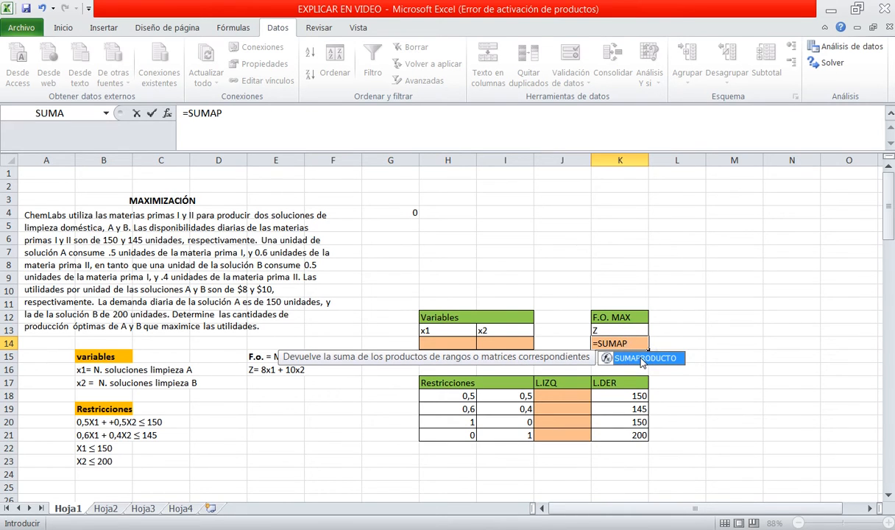
double_click(642, 358)
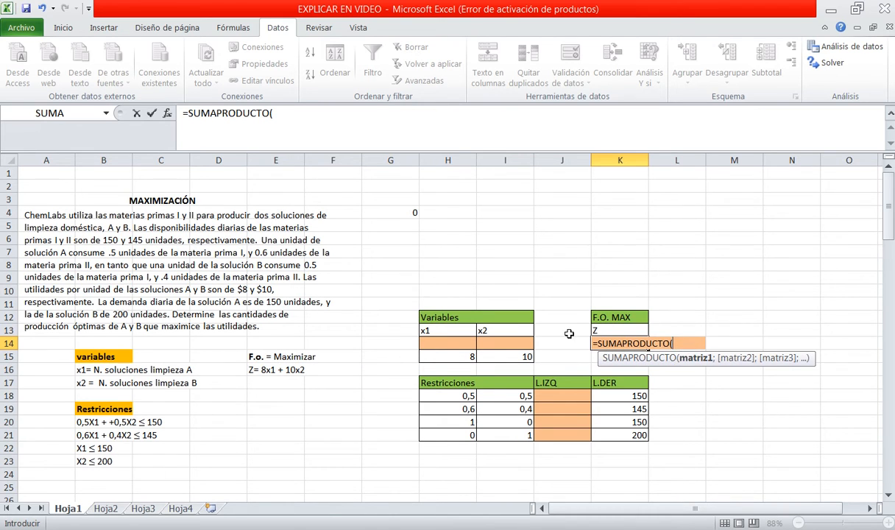
left_click_drag(452, 342, 478, 346)
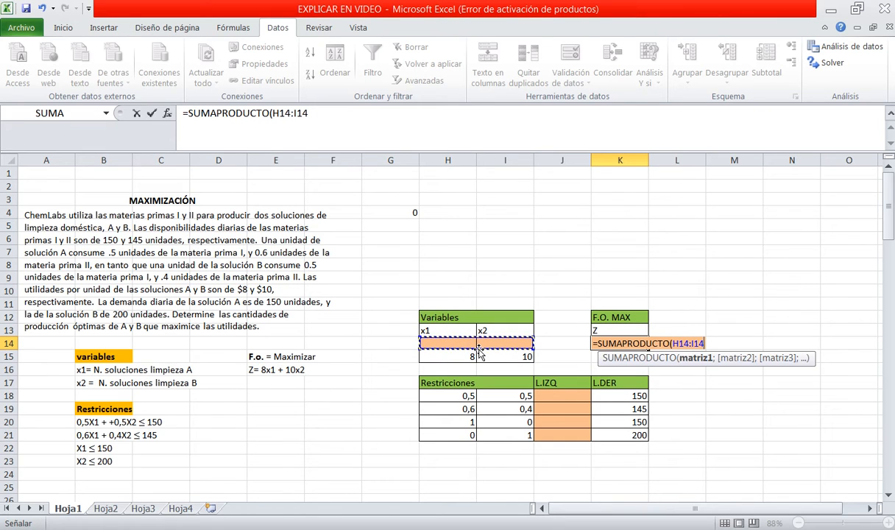
type(";")
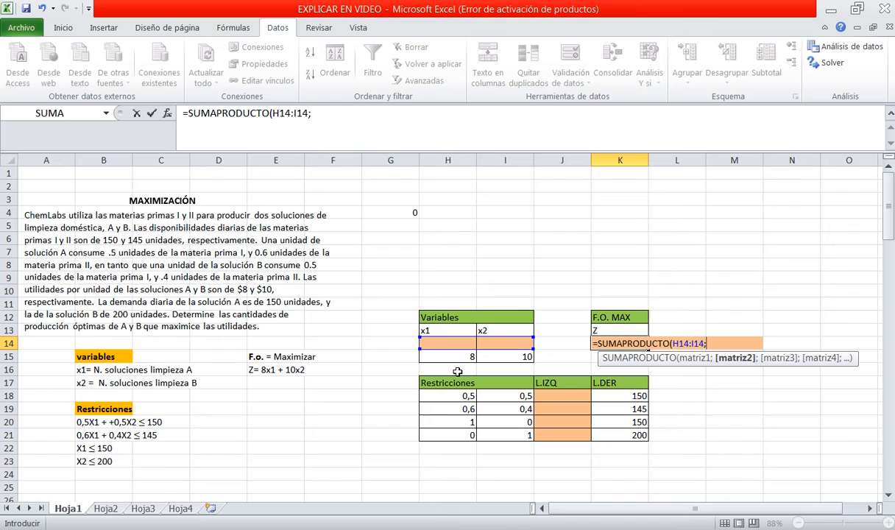
left_click_drag(464, 356, 479, 358)
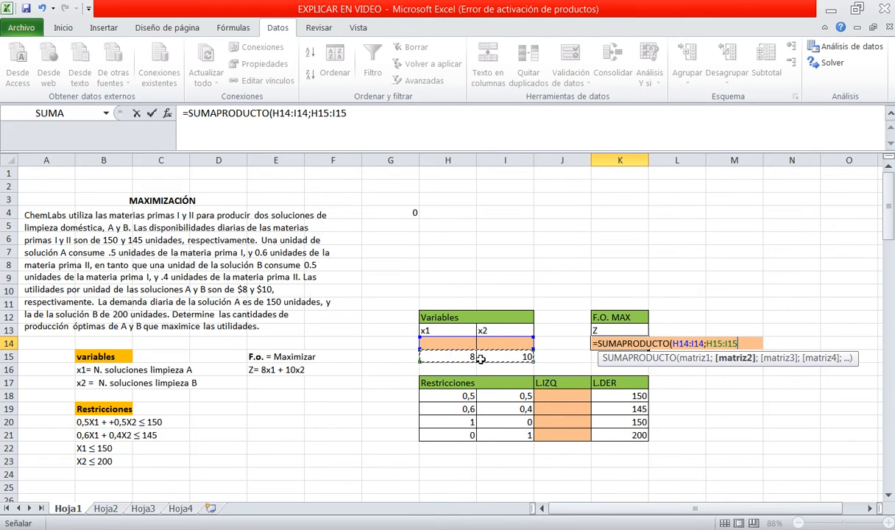
type(")")
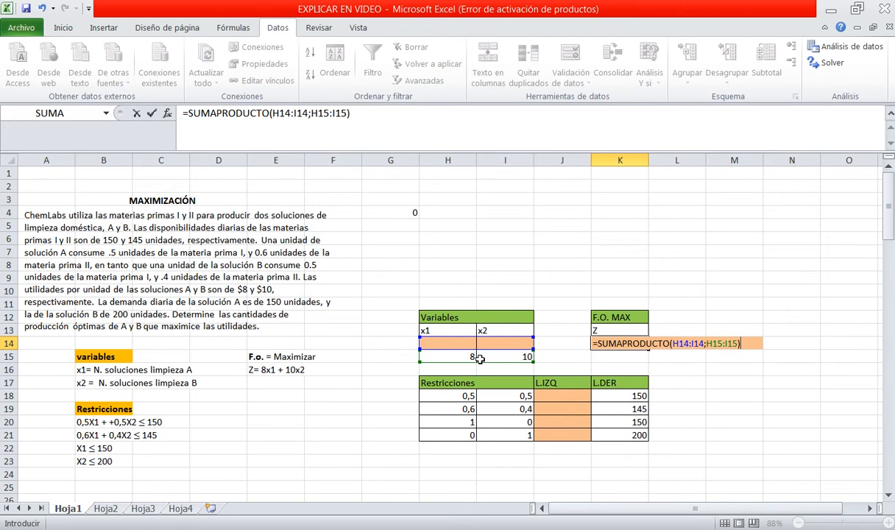
key("Return")
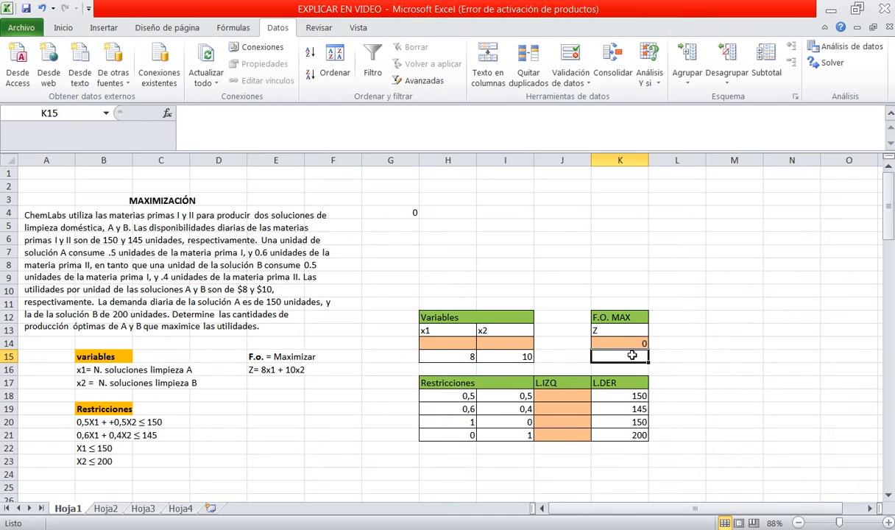
left_click(442, 395)
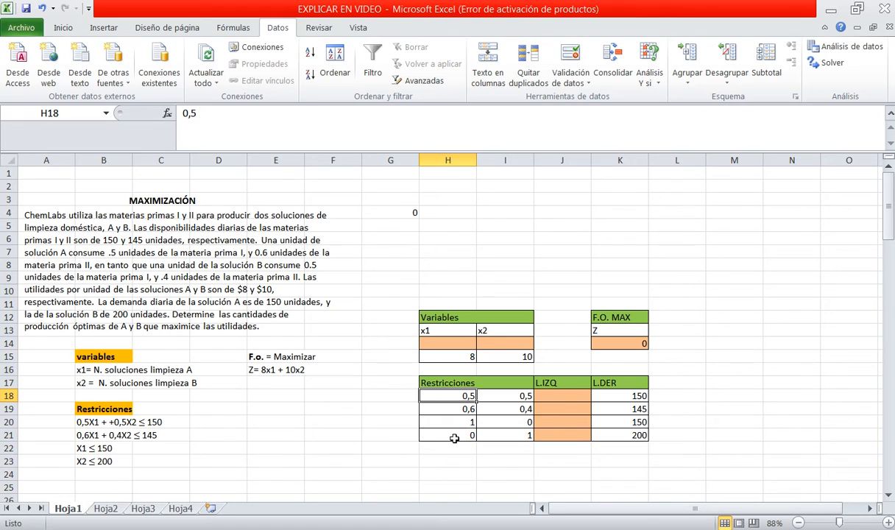
left_click(549, 400)
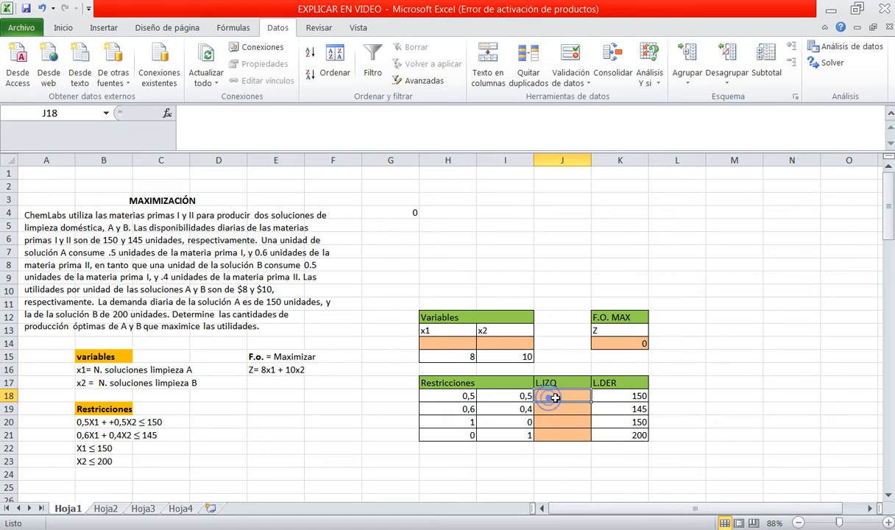
left_click(609, 397)
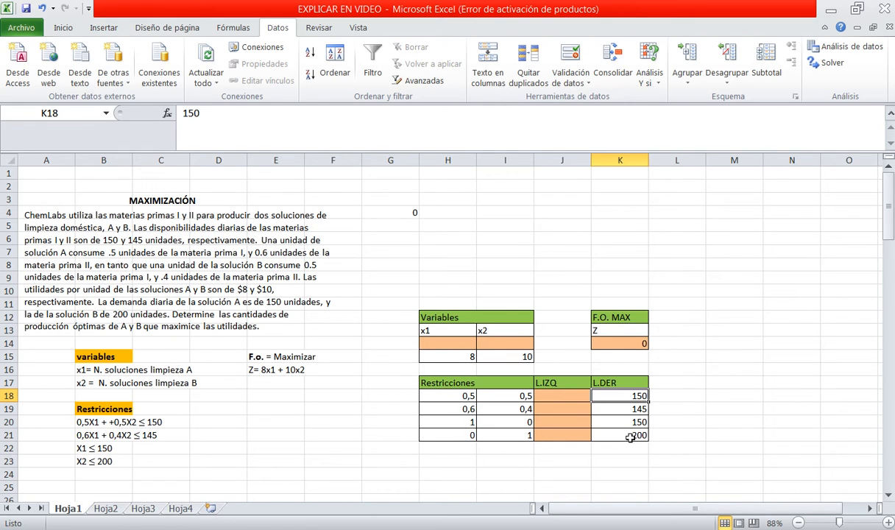
Step: Enter =SUMAPRODUCTO(H14:I14;H18:I18) in J18 as the first constraint's L.IZQ value
left_click(556, 397)
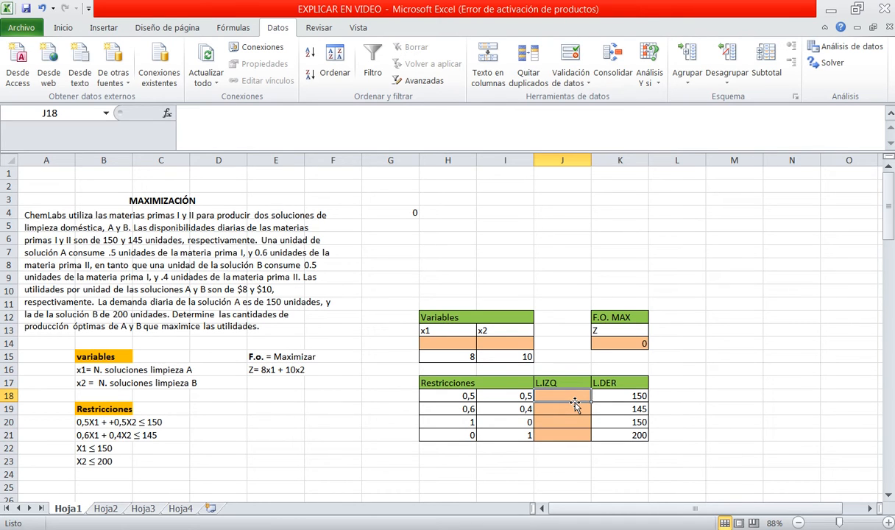
type("=")
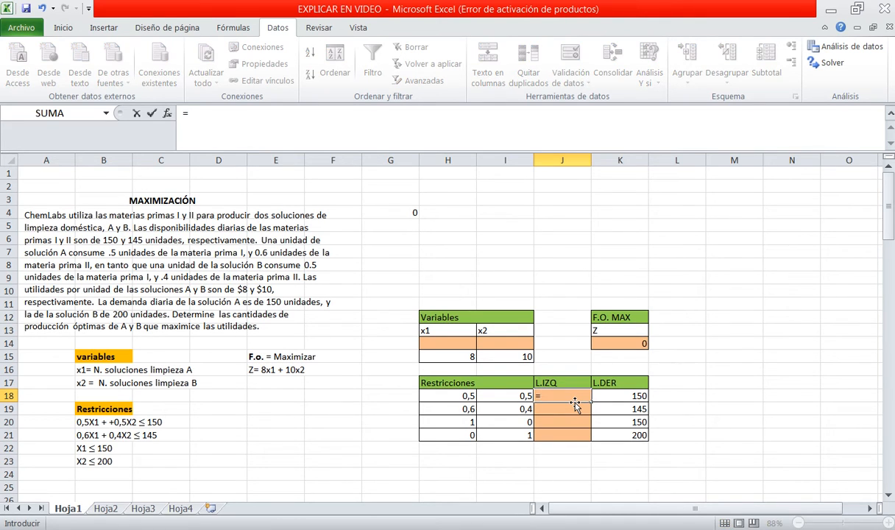
type("SUMAP")
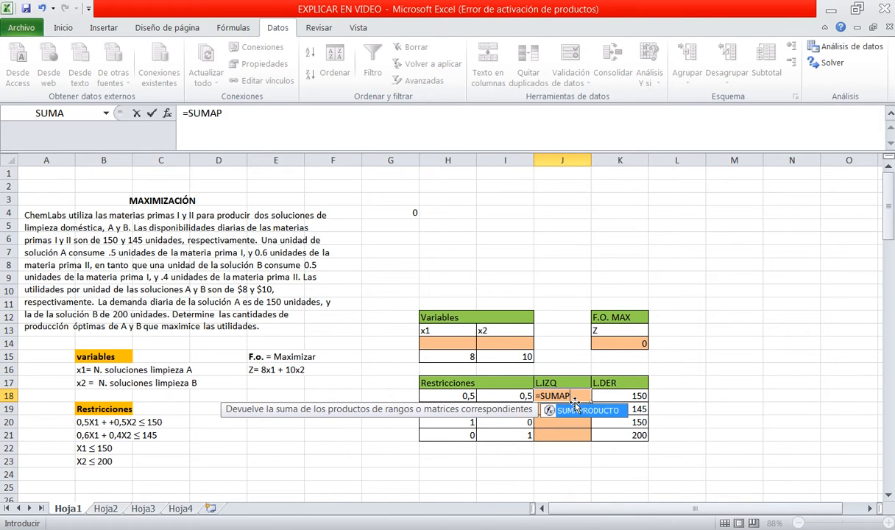
double_click(581, 409)
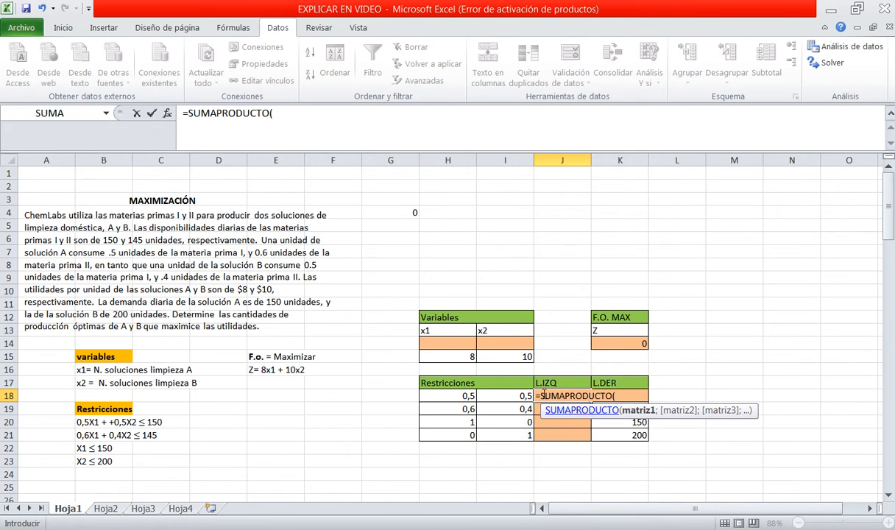
left_click(466, 345)
left_click_drag(485, 350, 485, 351)
type(";")
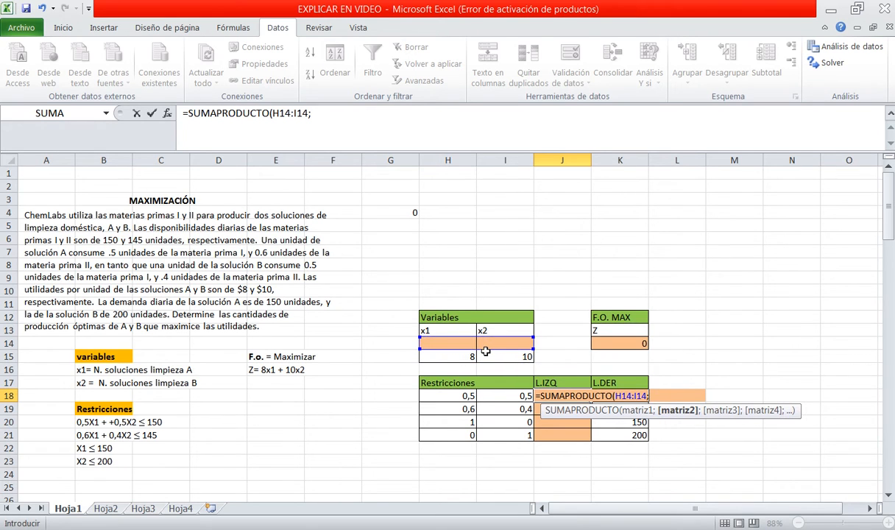
left_click_drag(454, 395, 480, 398)
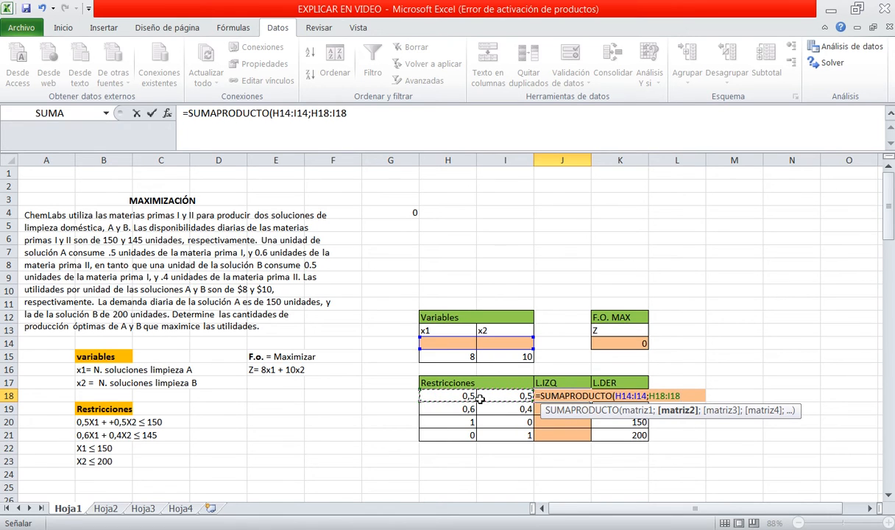
type(")")
key("Return")
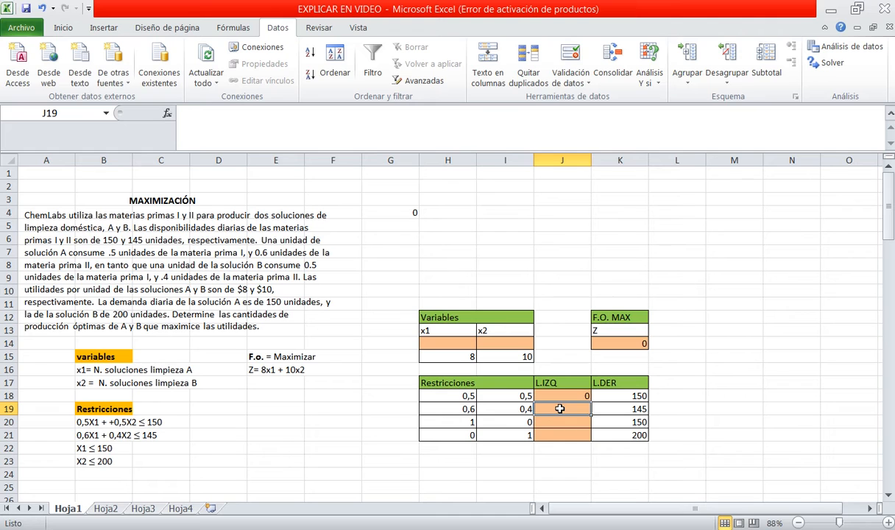
Step: Enter =SUMAPRODUCTO(H14:I14;H19:I19) in J19 for the second constraint's L.IZQ value
type("=SUMAP")
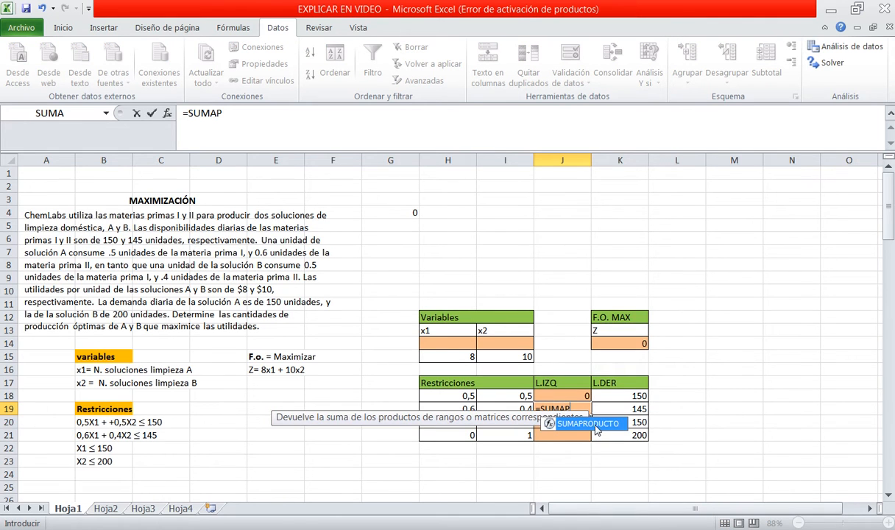
double_click(595, 431)
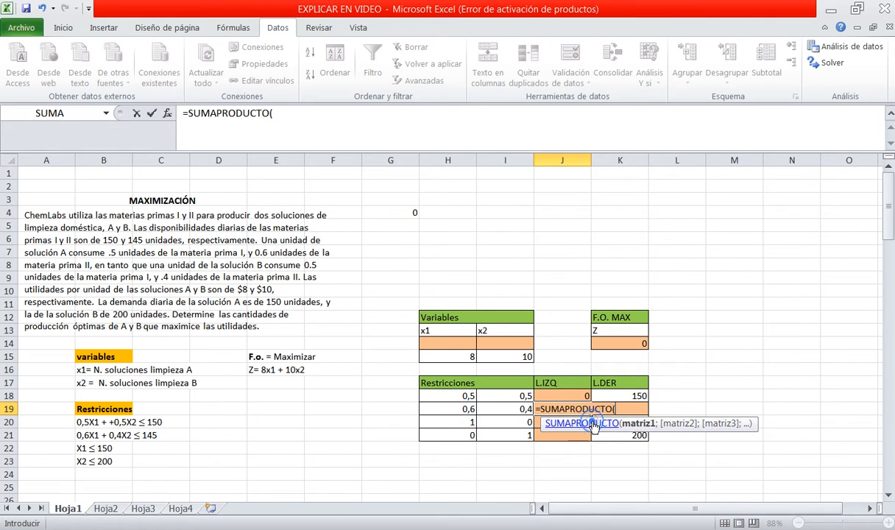
left_click_drag(438, 346, 515, 343)
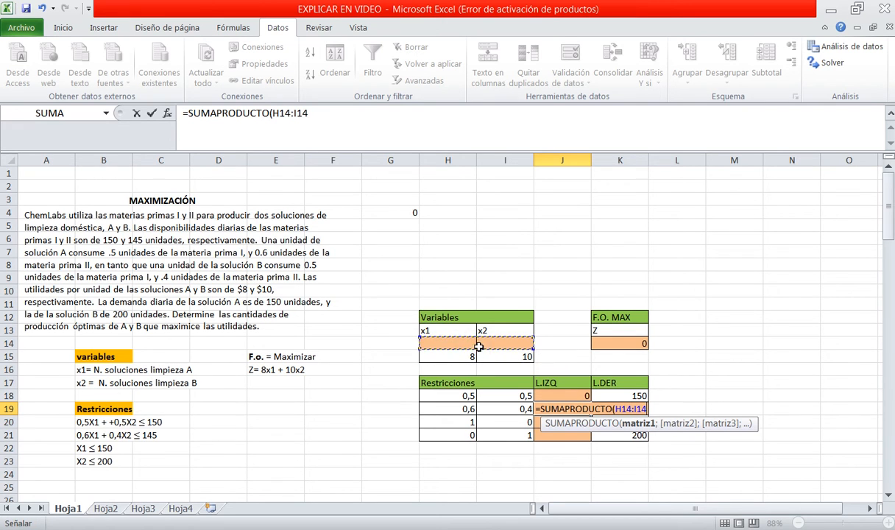
type(";")
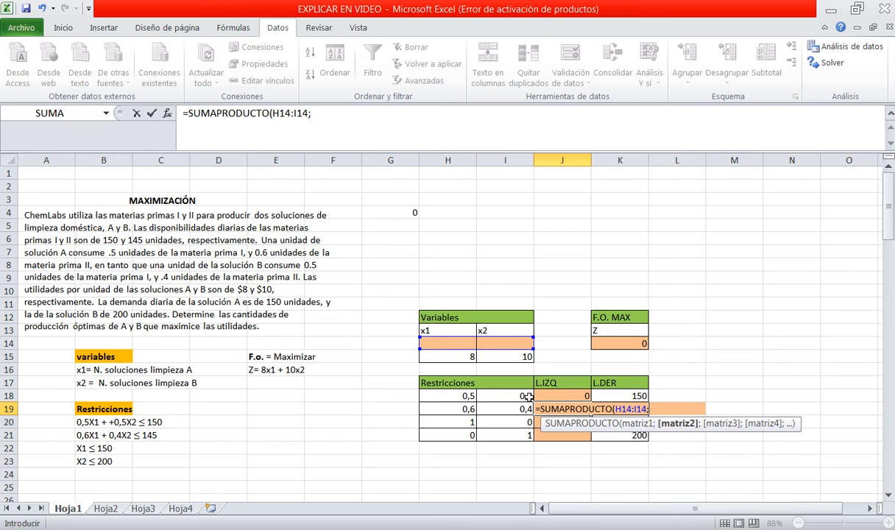
left_click_drag(438, 408, 508, 409)
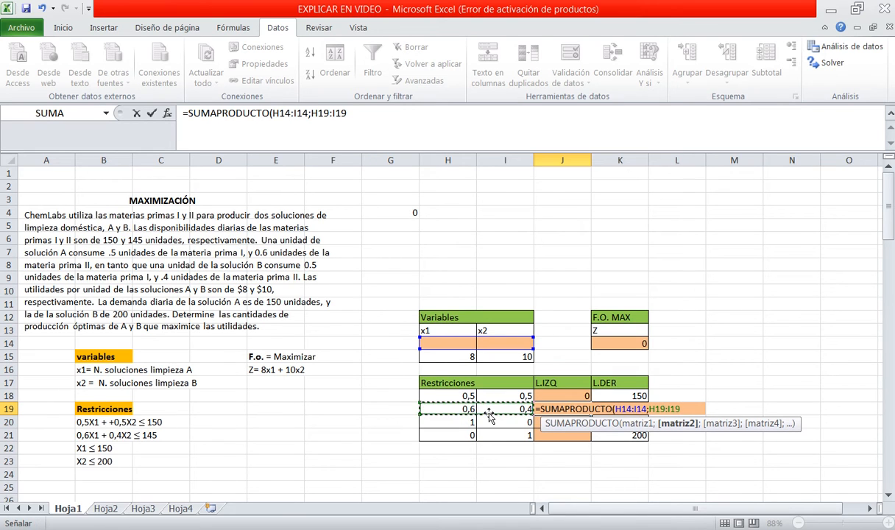
type(")")
key("Return")
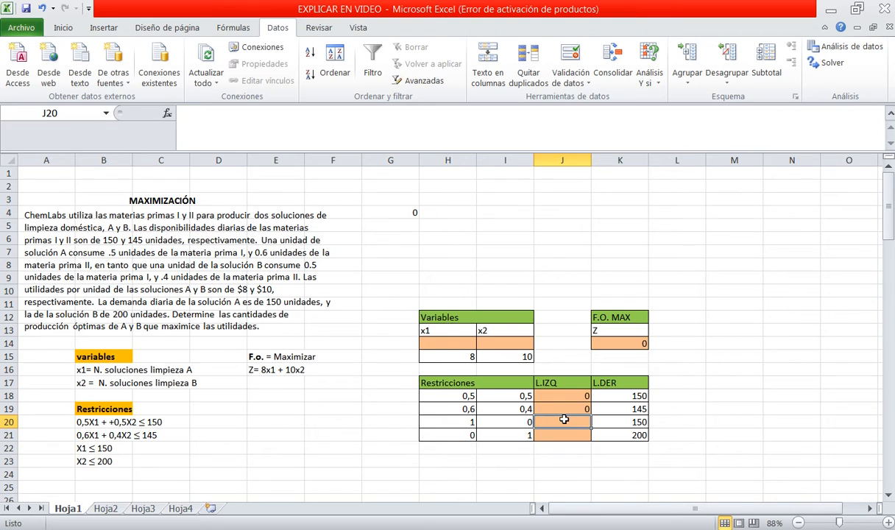
Step: Enter =SUMAPRODUCTO(H14:I14;H20:I20) in J20 for the third constraint's L.IZQ value
type("=SUAMP")
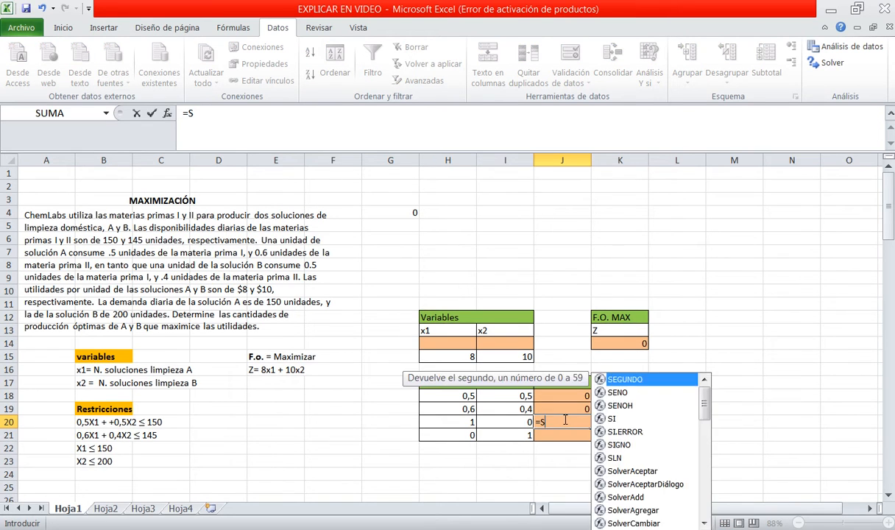
key("BackSpace")
key("BackSpace")
key("BackSpace")
type("MA")
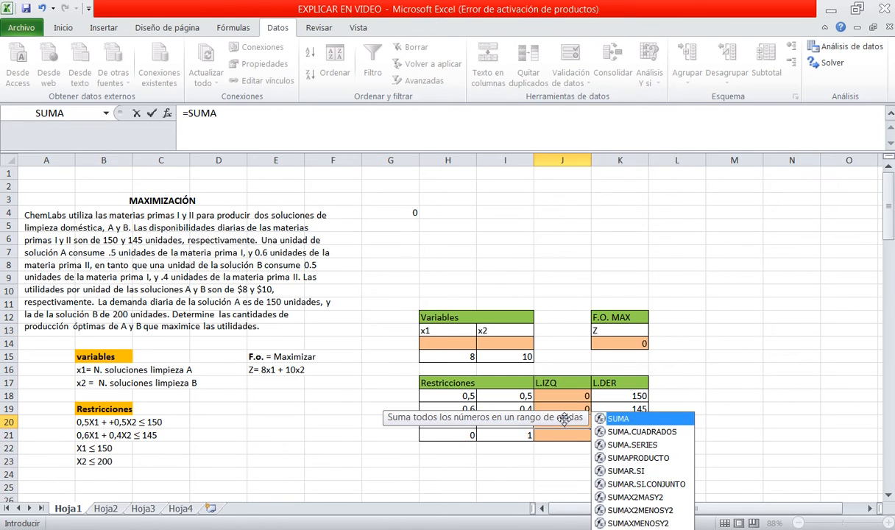
type("P")
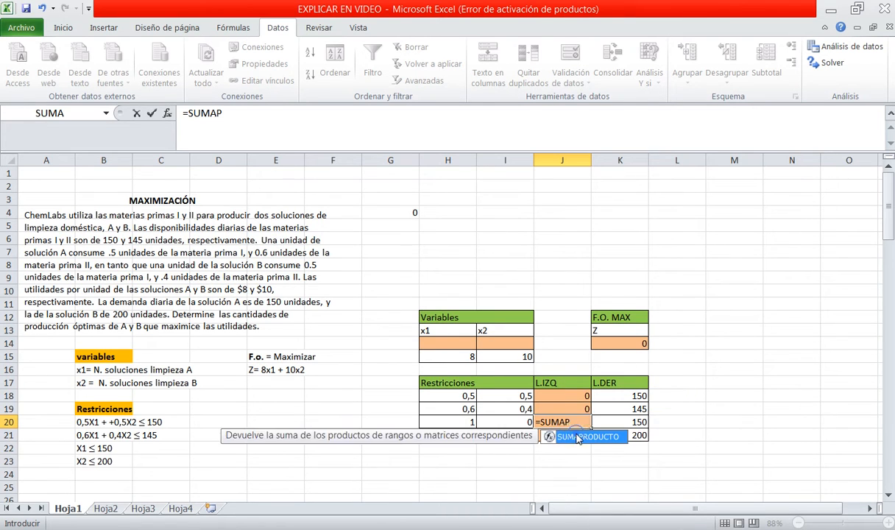
double_click(578, 437)
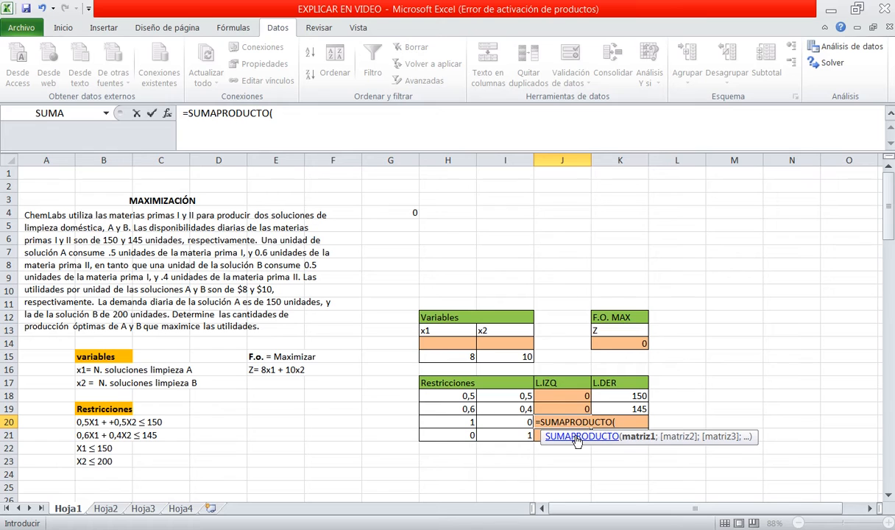
left_click_drag(450, 343, 478, 346)
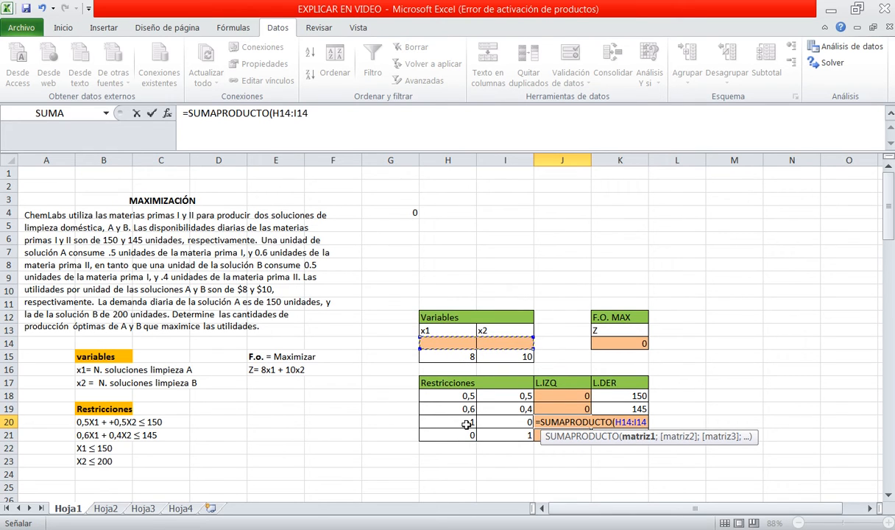
type(";")
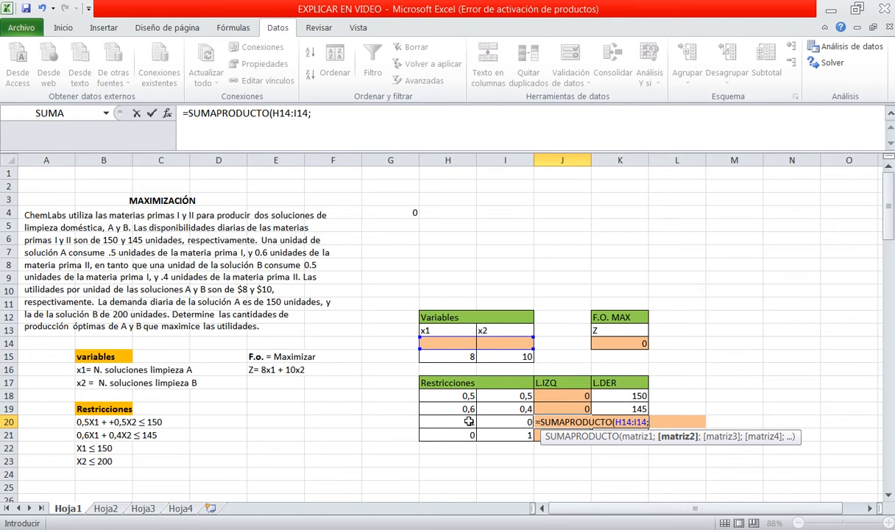
left_click_drag(468, 421, 479, 421)
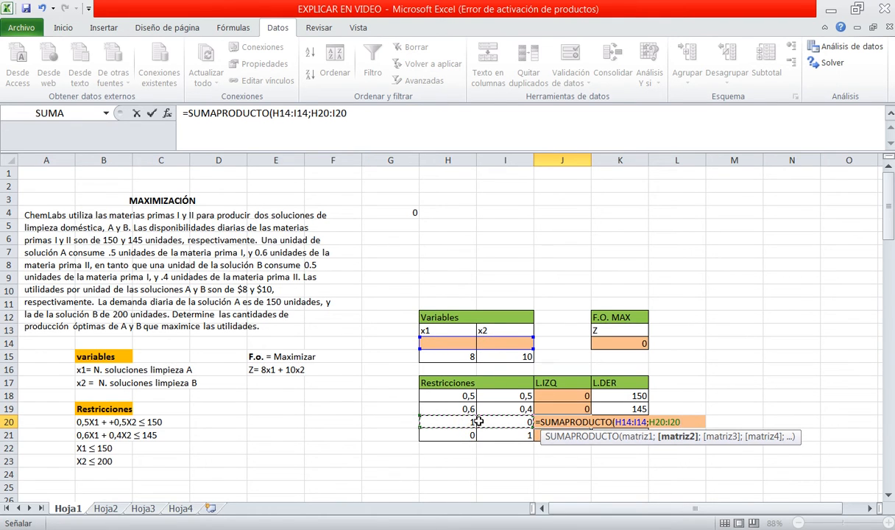
type(")")
key("Return")
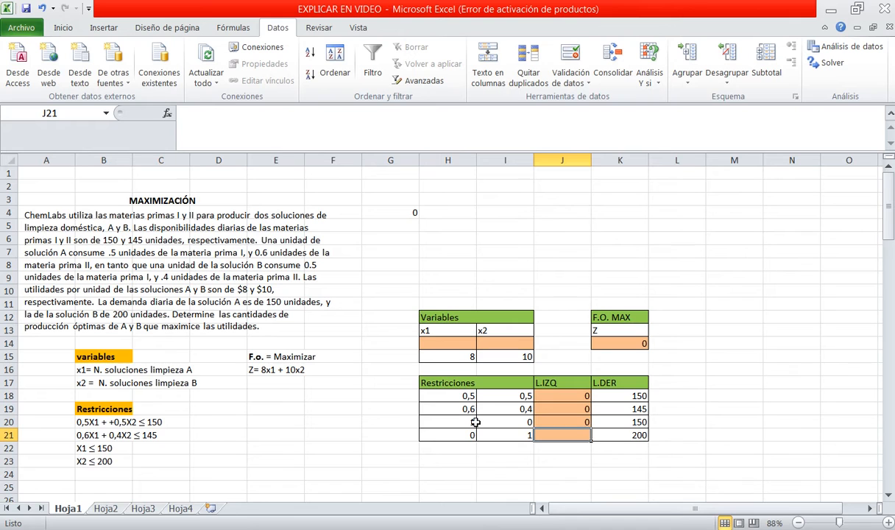
Step: Enter =SUMAPRODUCTO(H14:I14;H21:I21) in J21 for the fourth constraint's L.IZQ value
type("=")
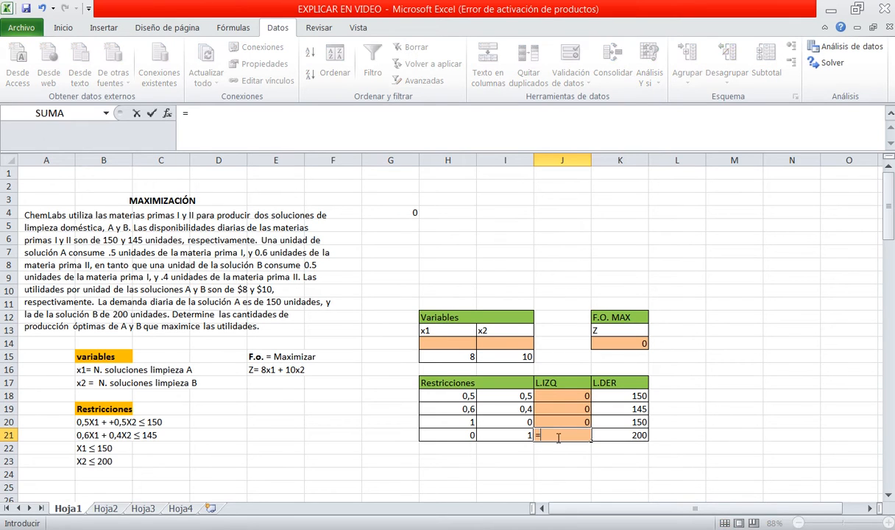
type("SUMAP")
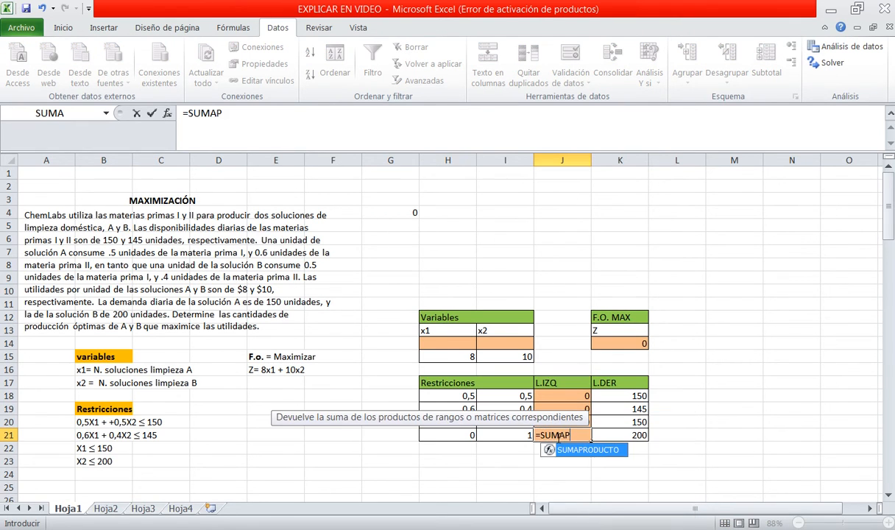
double_click(576, 450)
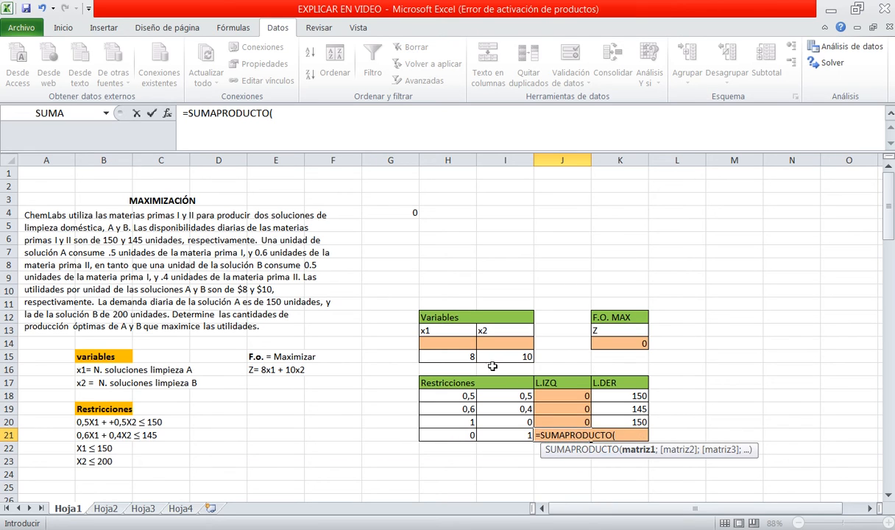
left_click_drag(442, 343, 490, 349)
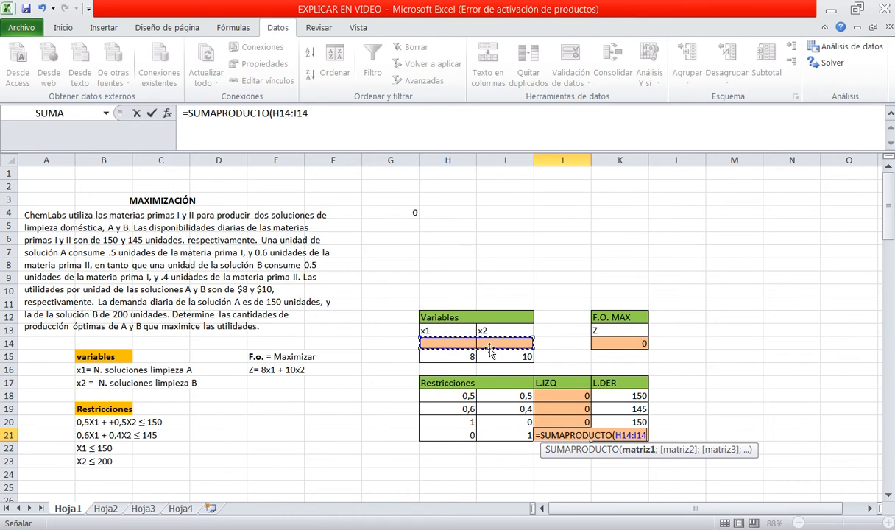
type(";")
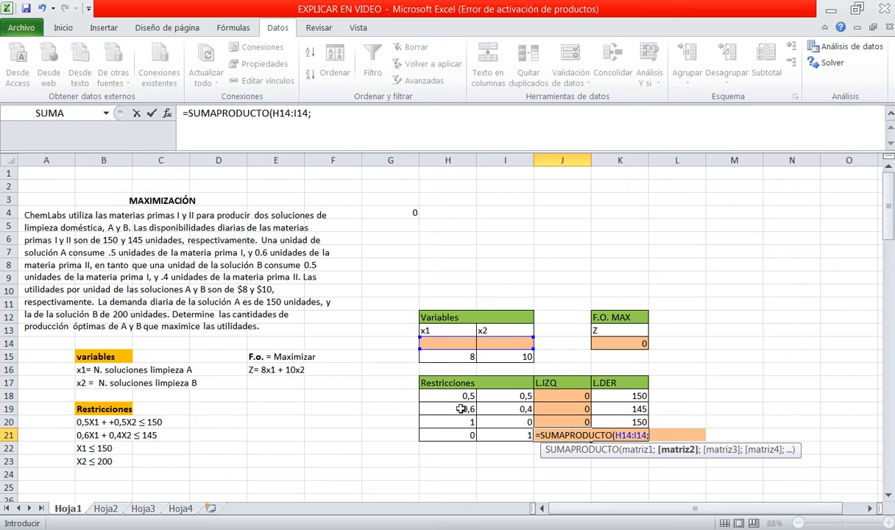
left_click_drag(462, 439, 484, 439)
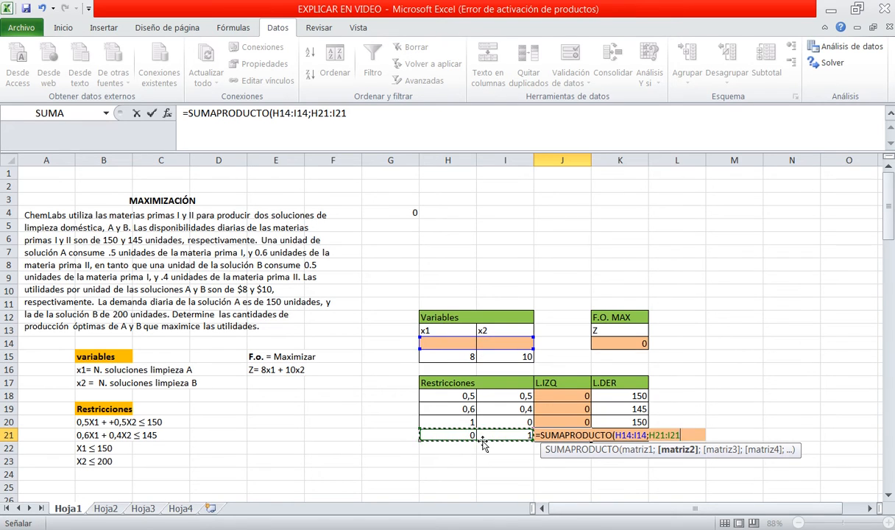
key("Return")
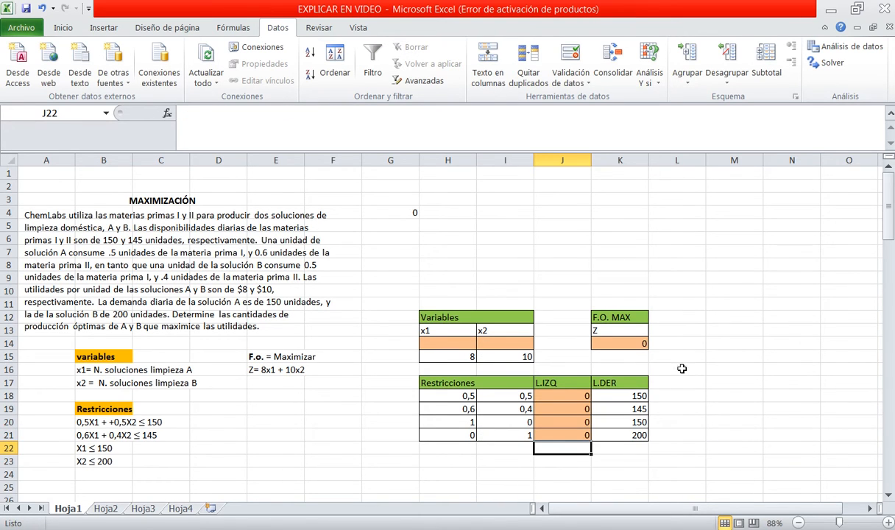
Step: Open the Solver parameters and delete the four existing constraints for J18 through J21
left_click(677, 357)
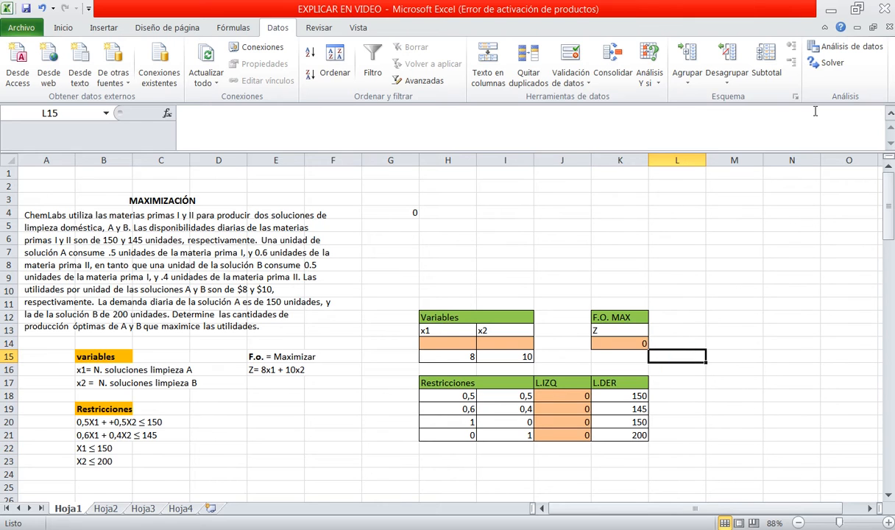
left_click(826, 64)
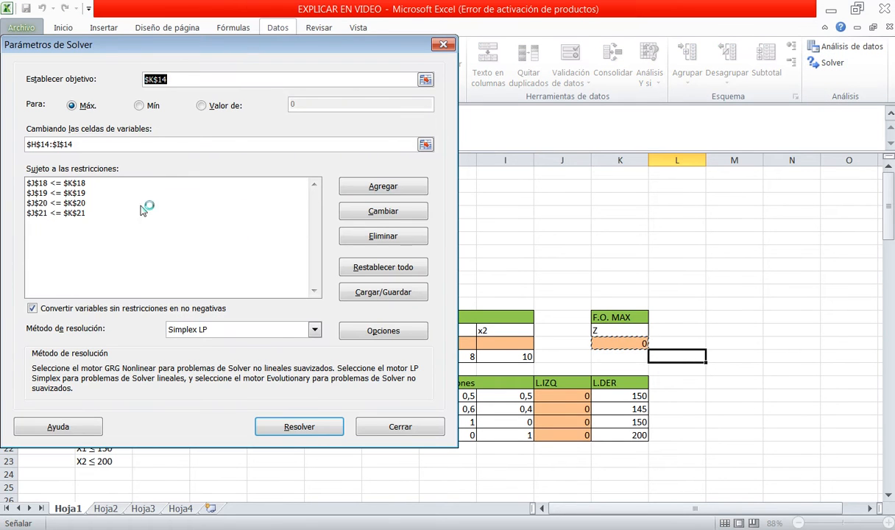
left_click(74, 213)
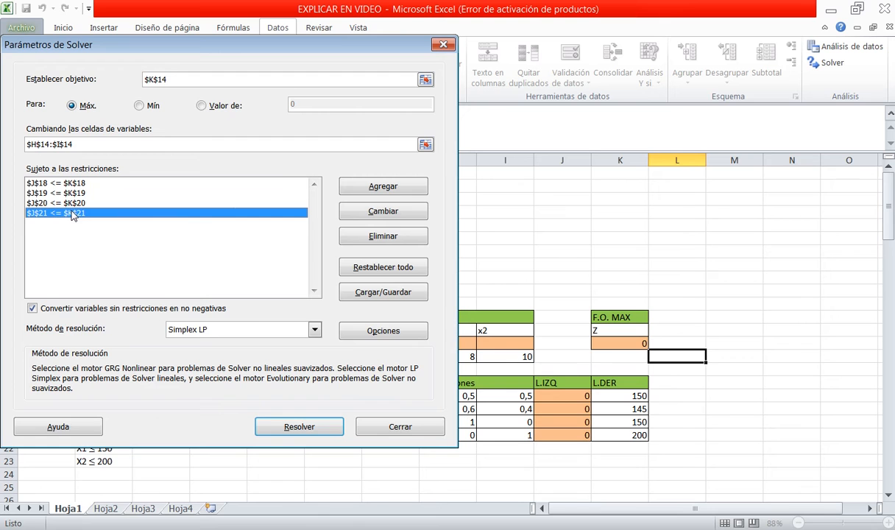
left_click(371, 243)
left_click(72, 201)
left_click(371, 213)
left_click(72, 193)
left_click(381, 235)
left_click(49, 185)
left_click(381, 236)
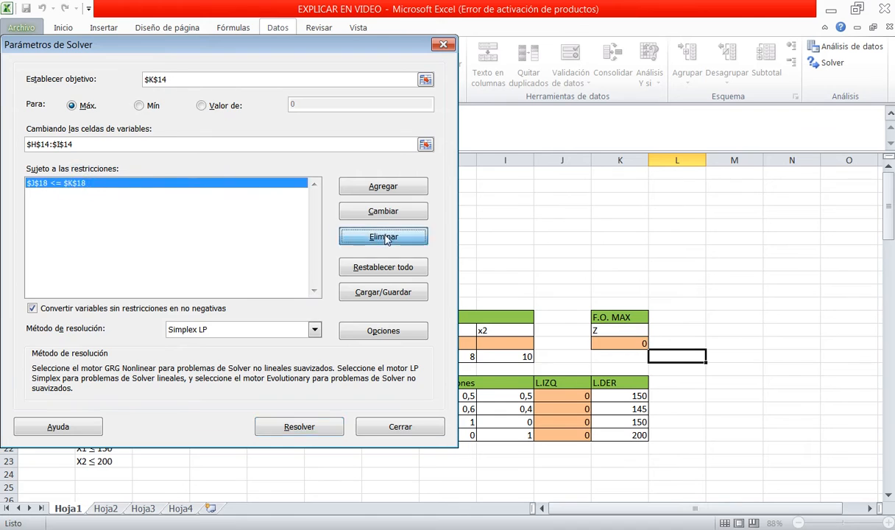
Step: Clear the variable cells reference and the objective cell reference in the Solver parameters
left_click(116, 144)
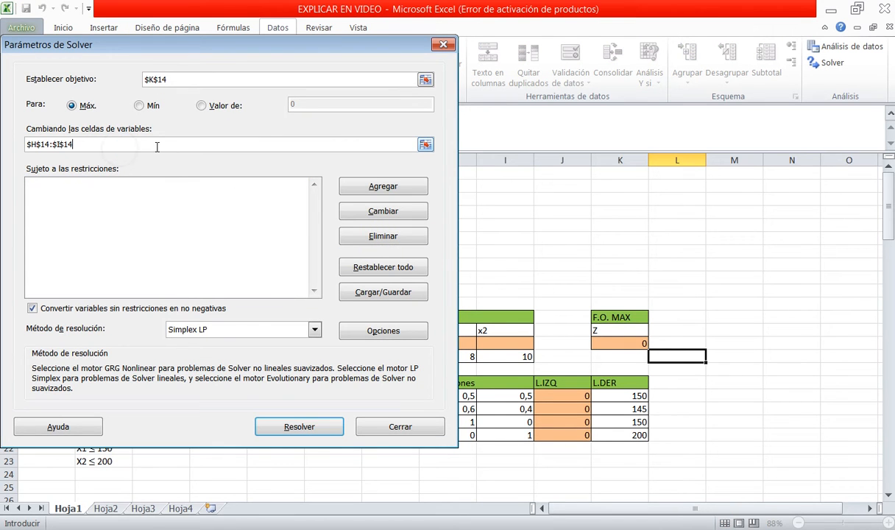
key("BackSpace")
key("BackSpace")
key("BackSpace")
key("BackSpace")
key("BackSpace")
key("BackSpace")
left_click(255, 79)
key("BackSpace")
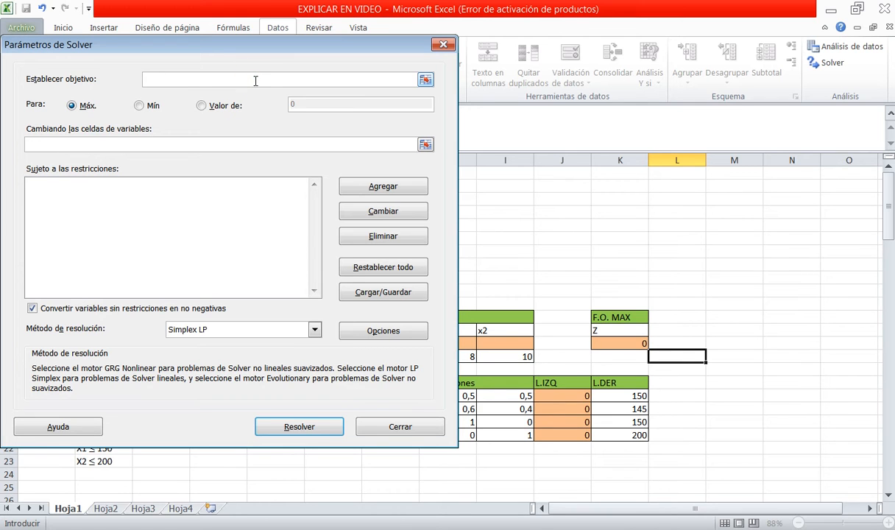
Step: Set the Solver objective to cell K14 and the changing variable cells to H14:I14
left_click(425, 80)
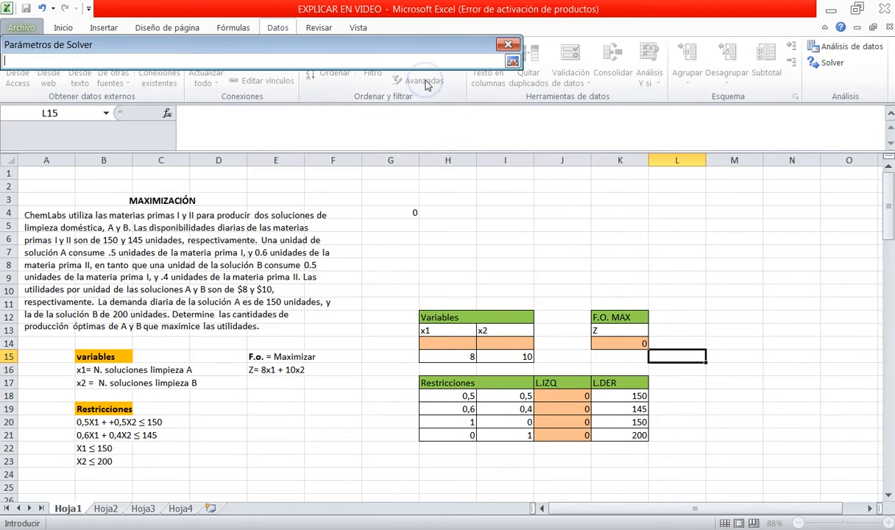
left_click(612, 345)
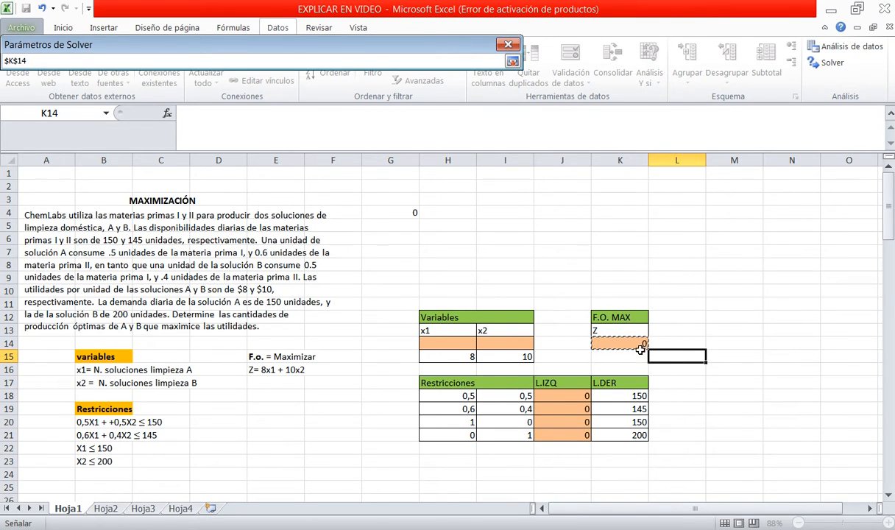
left_click(514, 47)
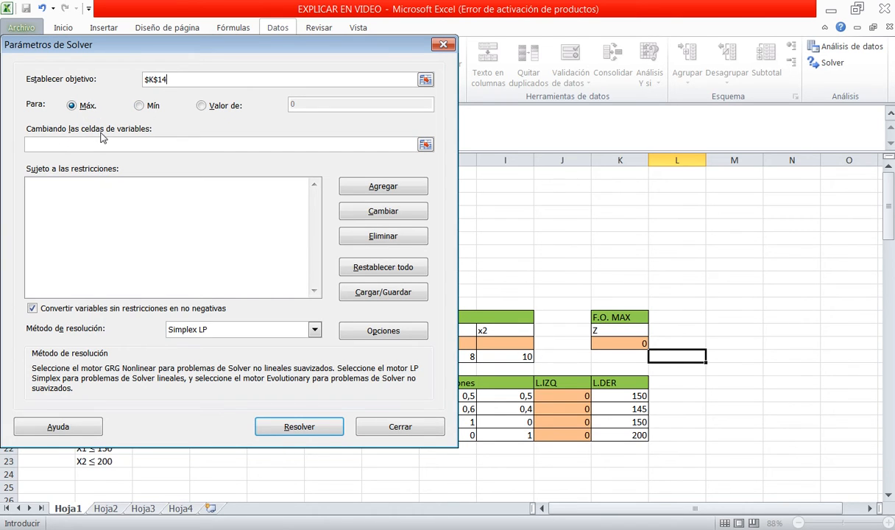
left_click(425, 145)
left_click_drag(435, 343, 491, 342)
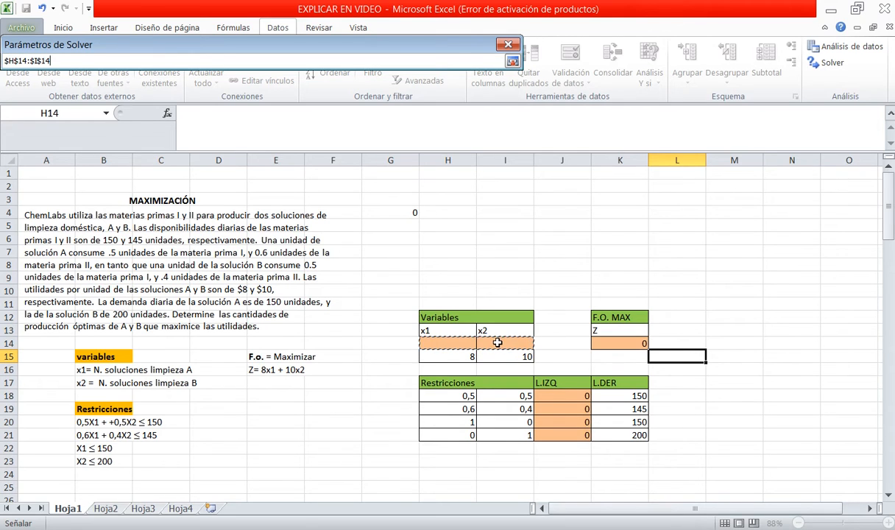
left_click(512, 61)
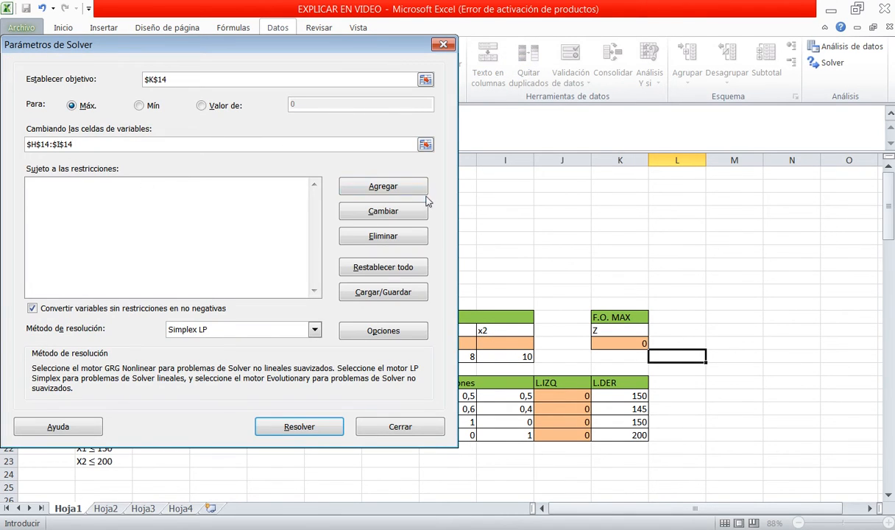
Step: Add the Solver constraint J18 <= K18 for the first restriction
left_click(382, 188)
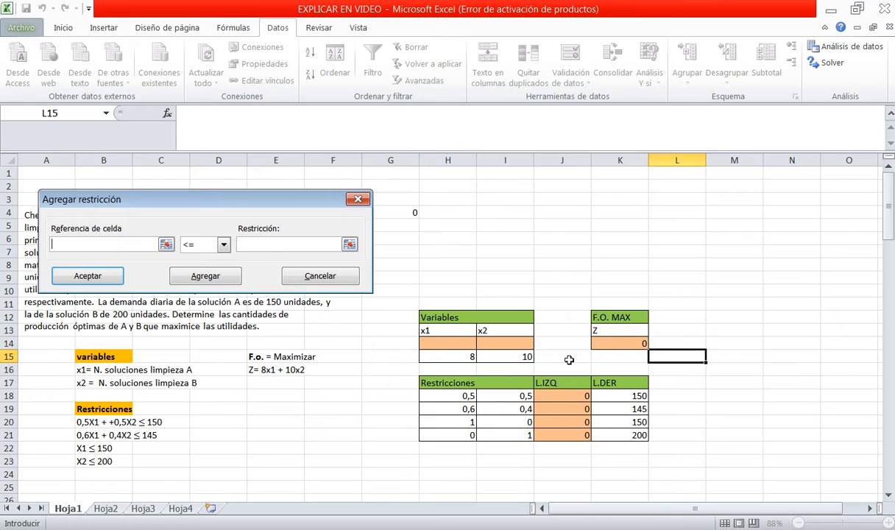
left_click(568, 400)
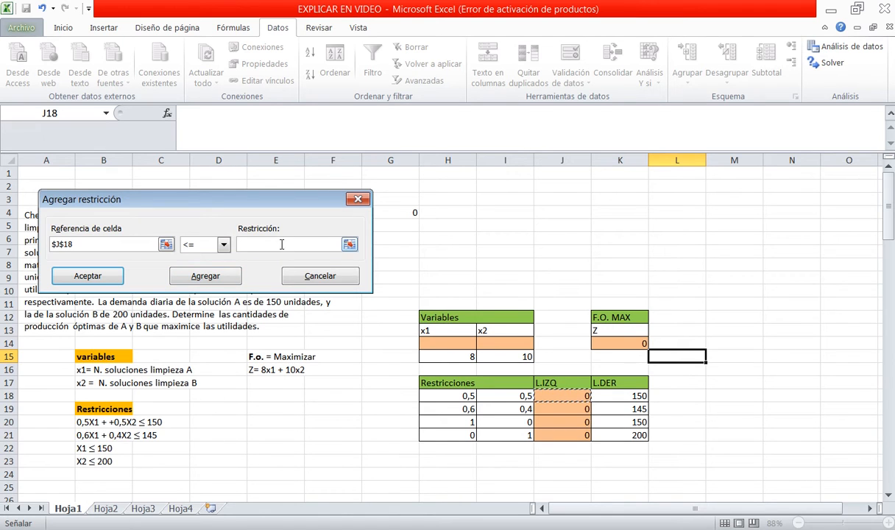
left_click(334, 245)
left_click(618, 396)
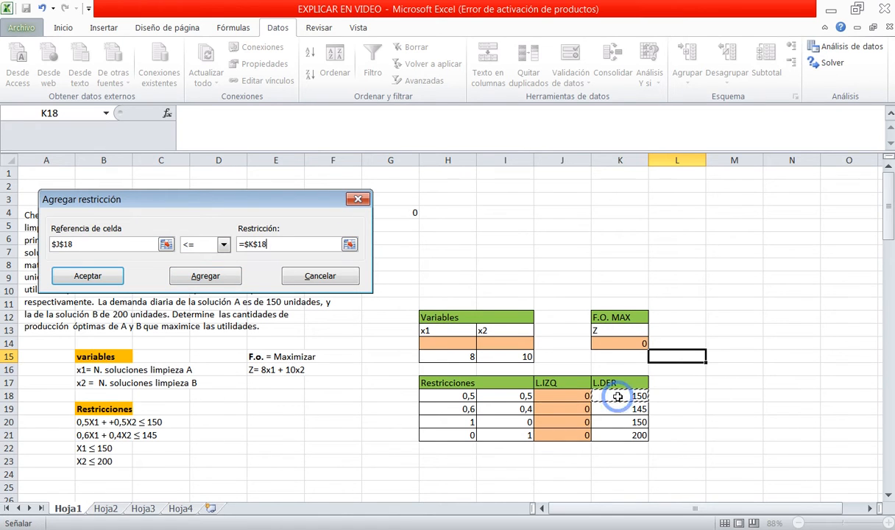
left_click(205, 278)
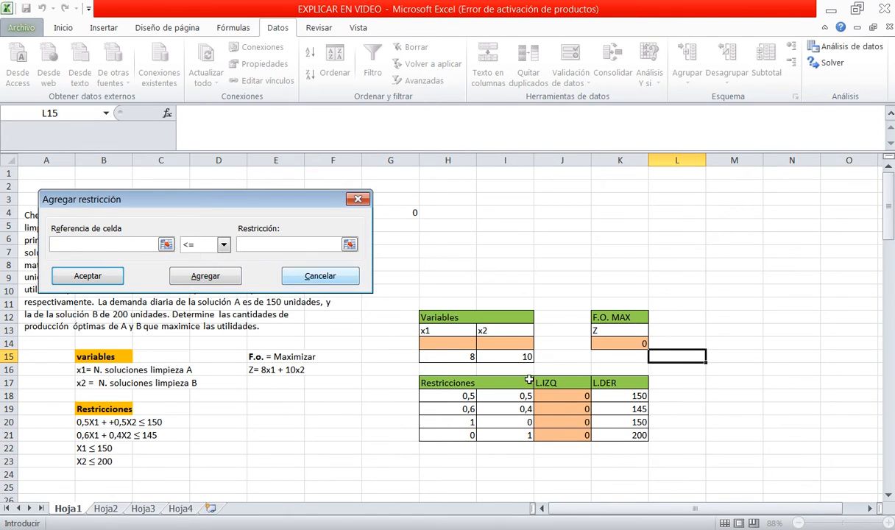
Step: Add the Solver constraint J19 <= K19 for the second restriction
left_click(558, 409)
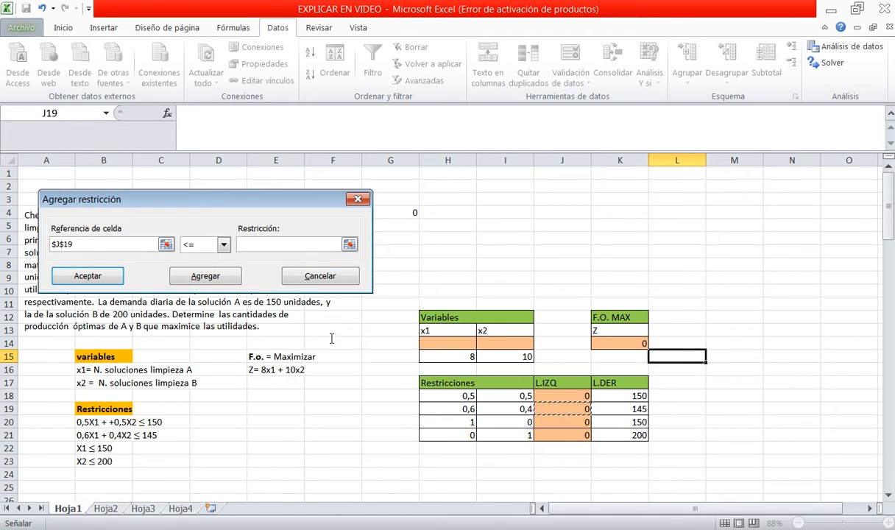
left_click(350, 245)
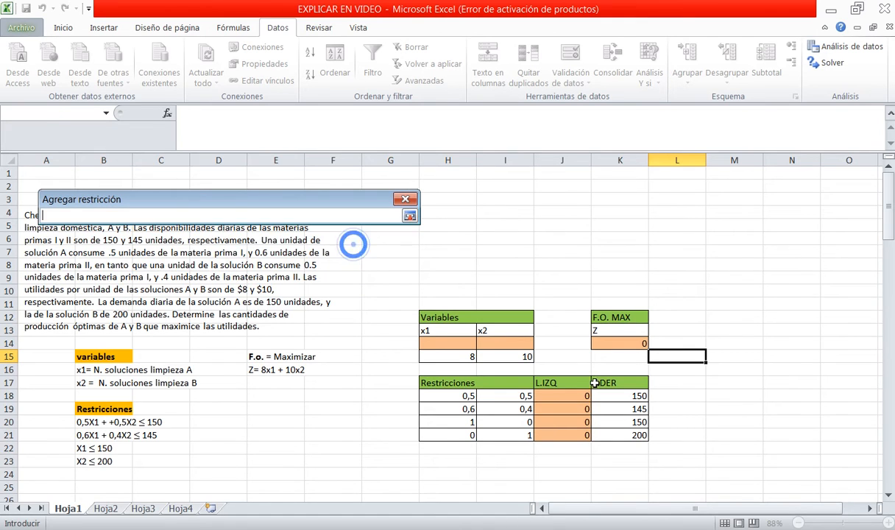
left_click(622, 409)
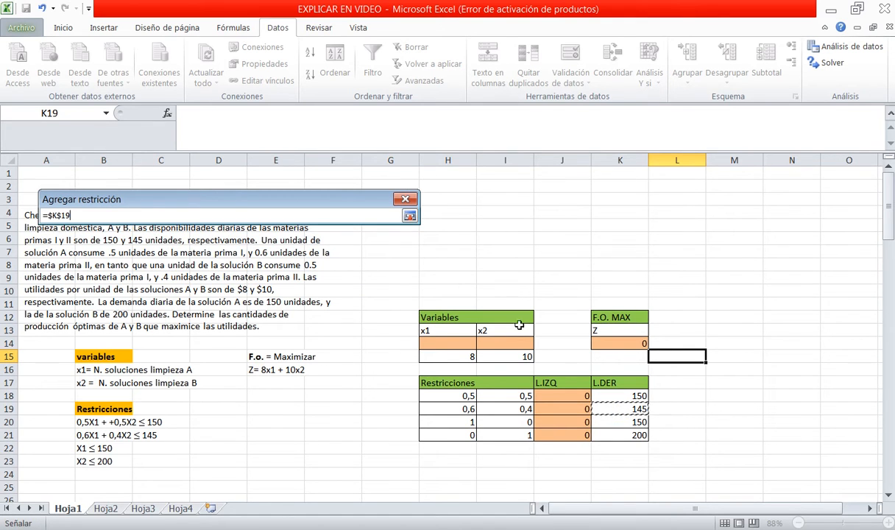
left_click(409, 214)
left_click(221, 275)
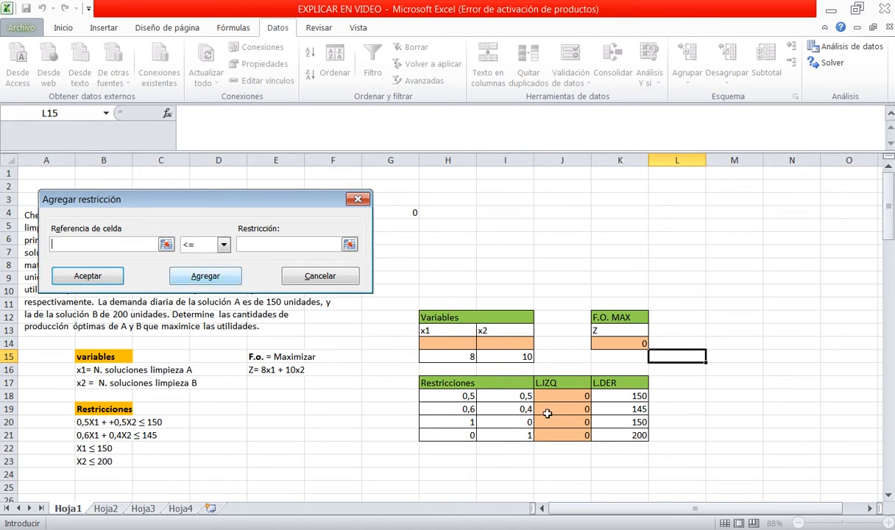
Step: Add the Solver constraint J20 <= K20 for the third restriction
left_click(548, 420)
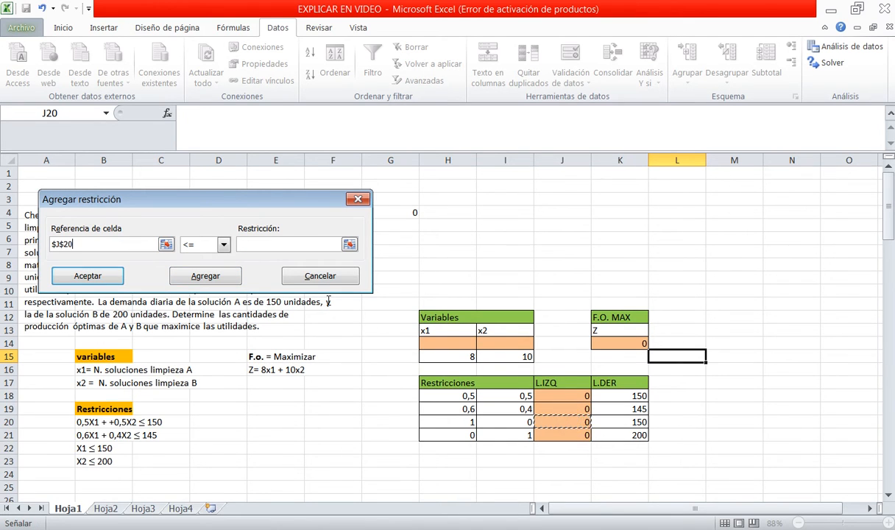
left_click(348, 244)
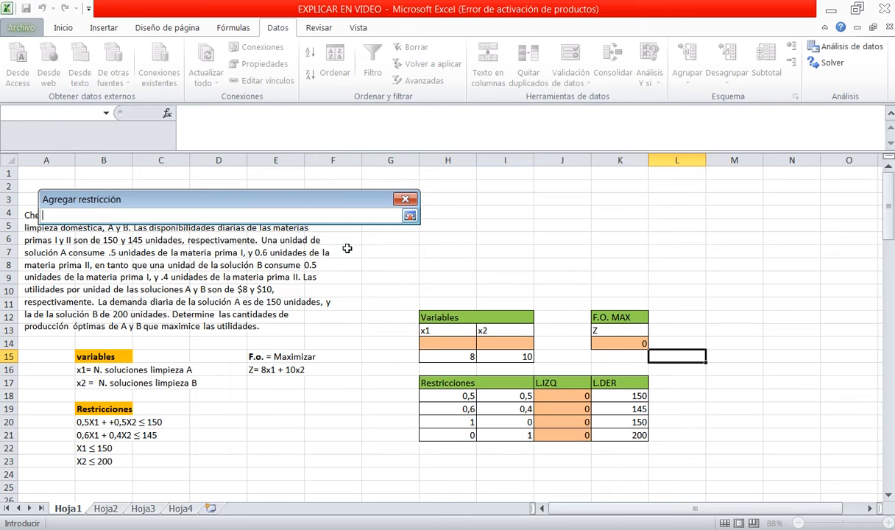
left_click(632, 423)
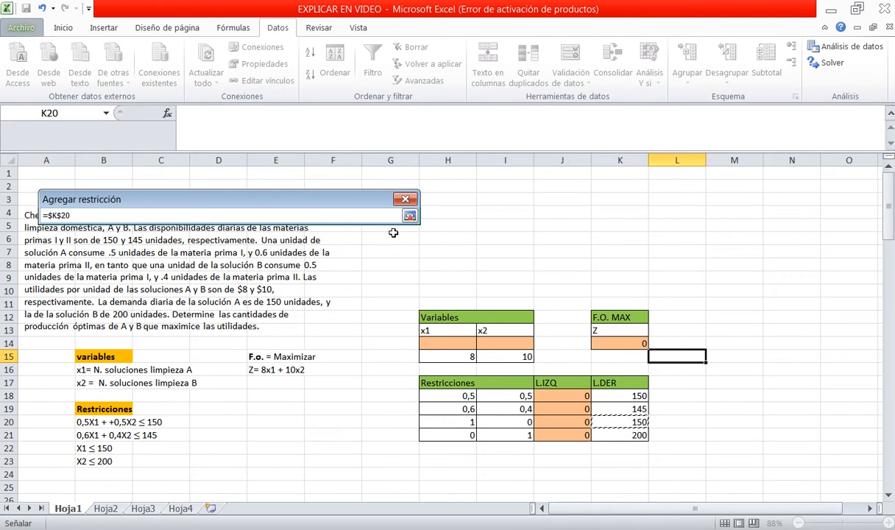
left_click(409, 215)
left_click(204, 276)
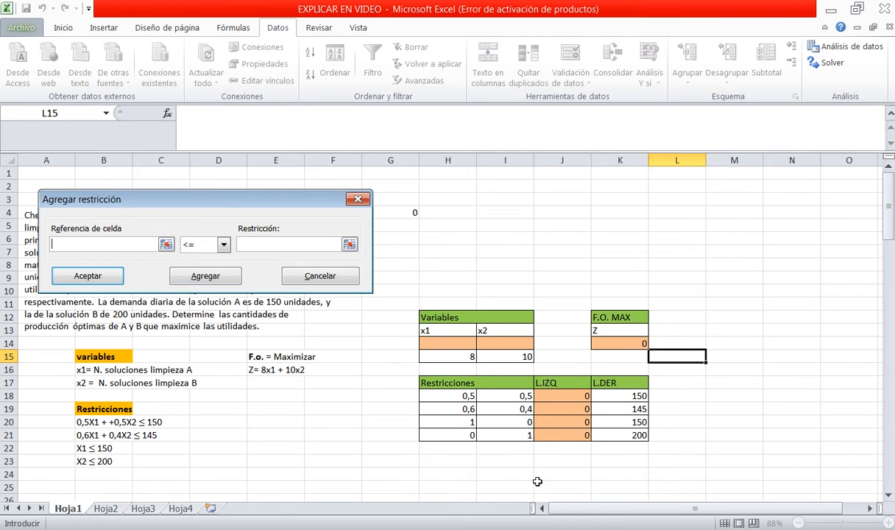
Step: Add J21 <= K21 as the last Solver constraint and return to the Solver parameters
left_click(561, 433)
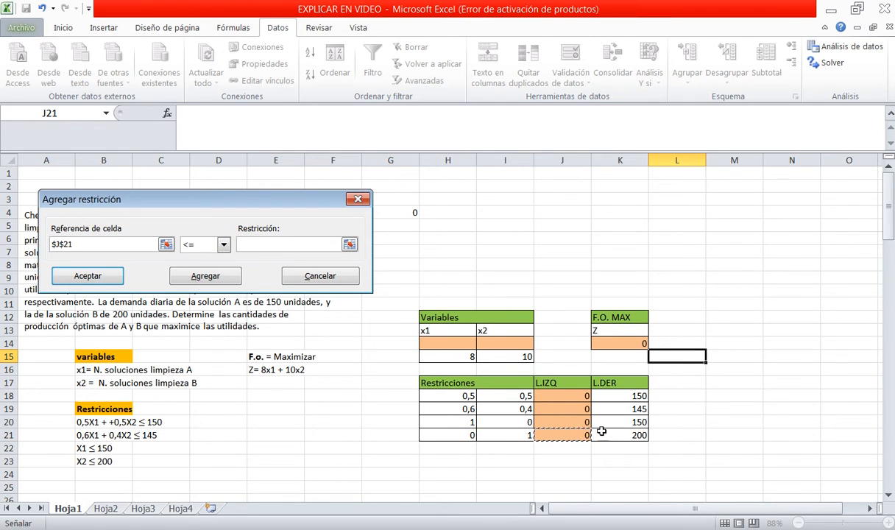
left_click(306, 241)
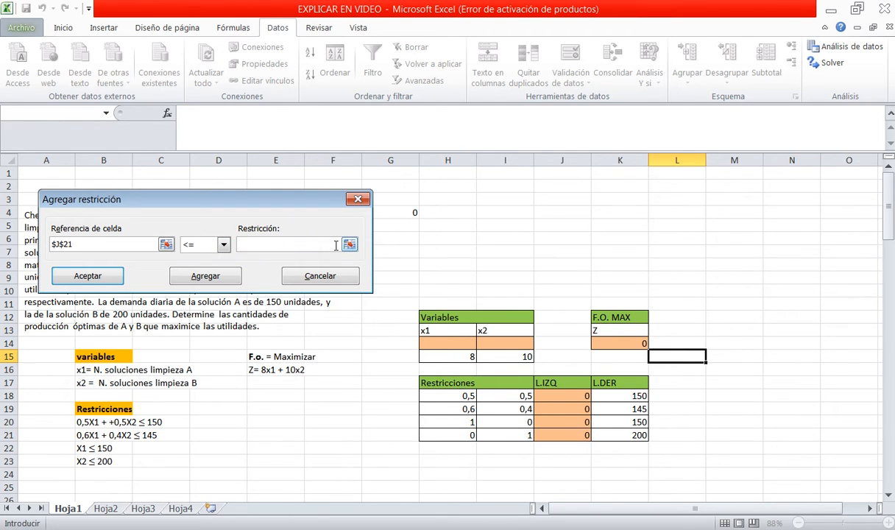
left_click(348, 243)
left_click(630, 436)
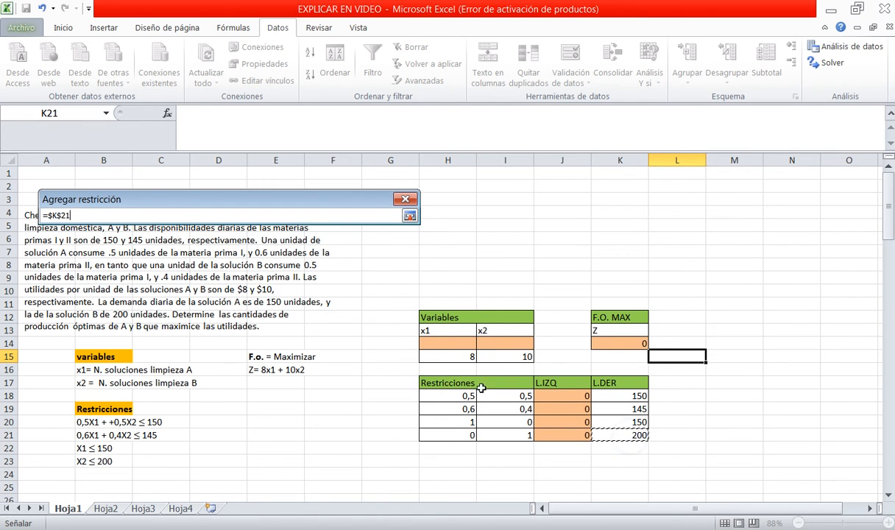
left_click(409, 216)
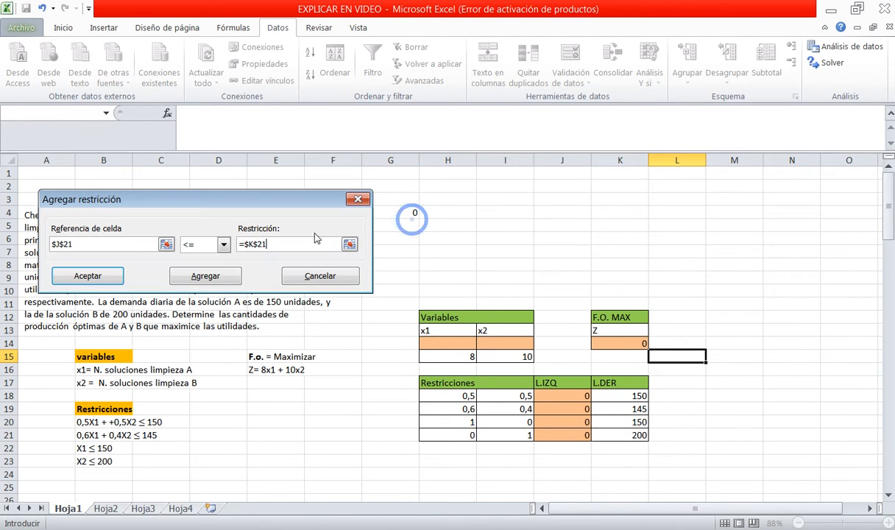
left_click(85, 275)
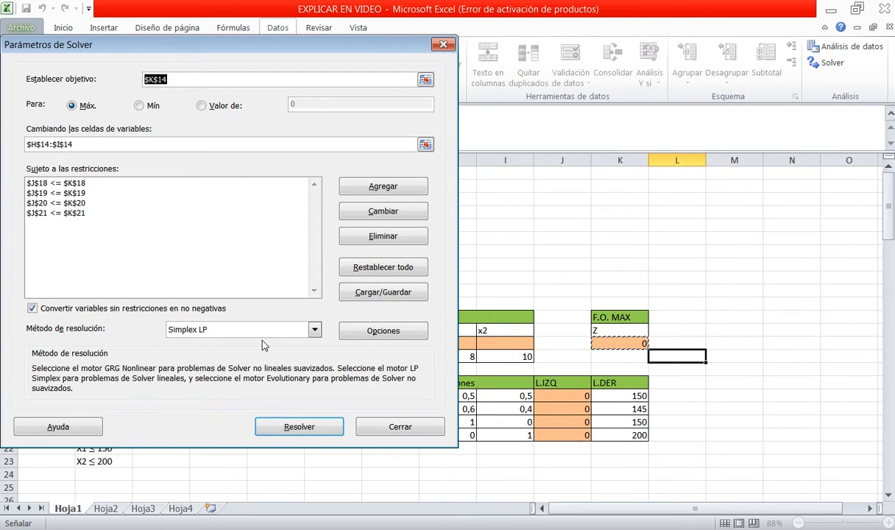
Step: Solve the model with the Simplex LP method and keep the Solver solution
left_click(315, 329)
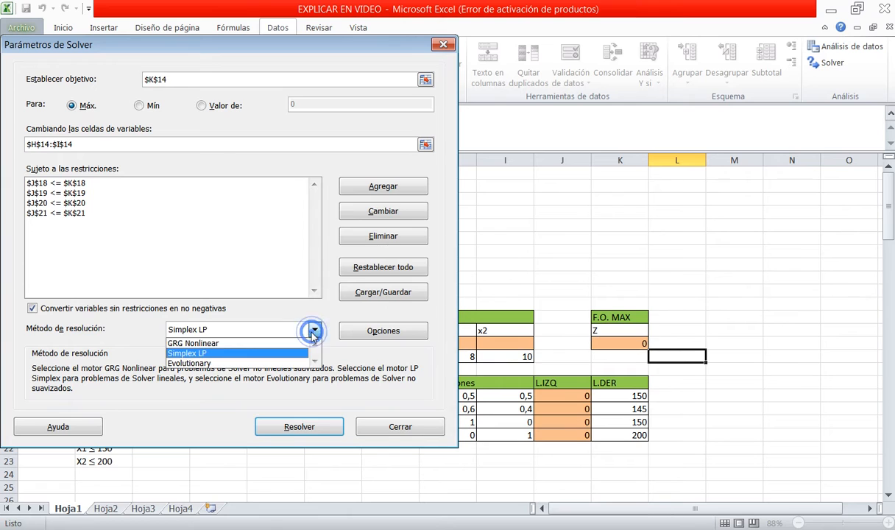
left_click(188, 353)
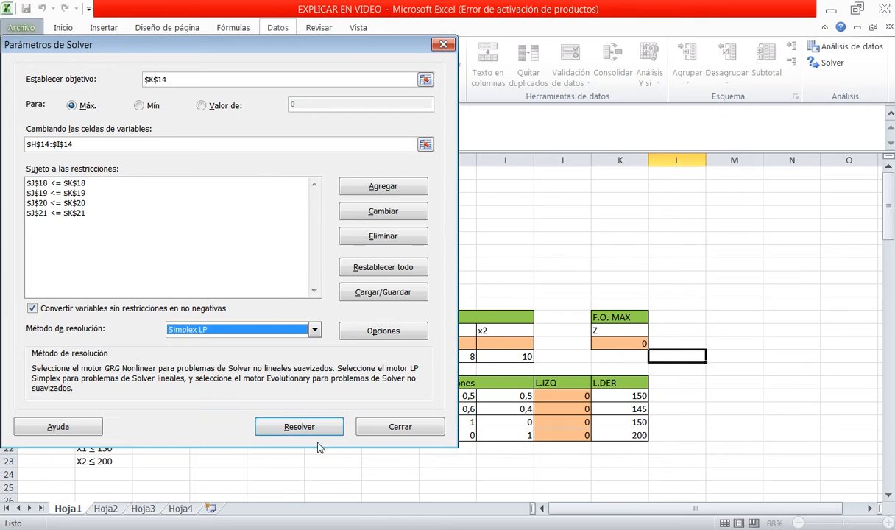
left_click(298, 427)
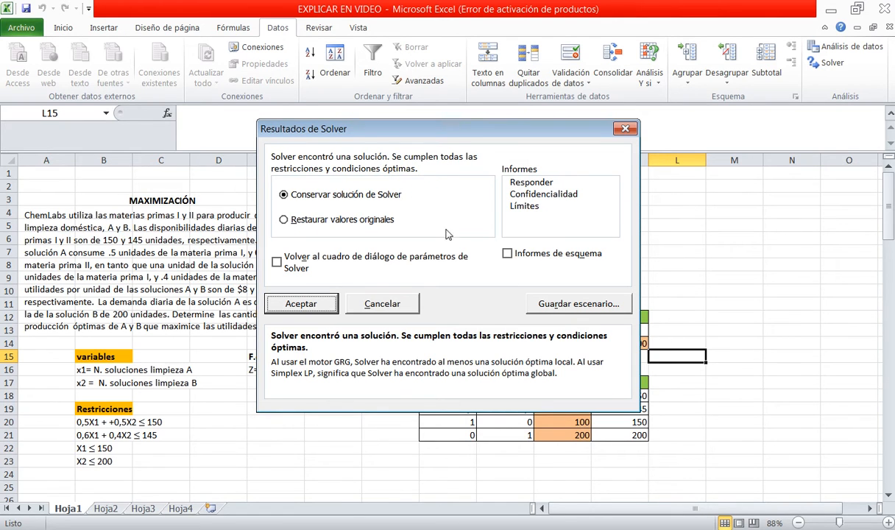
left_click(333, 302)
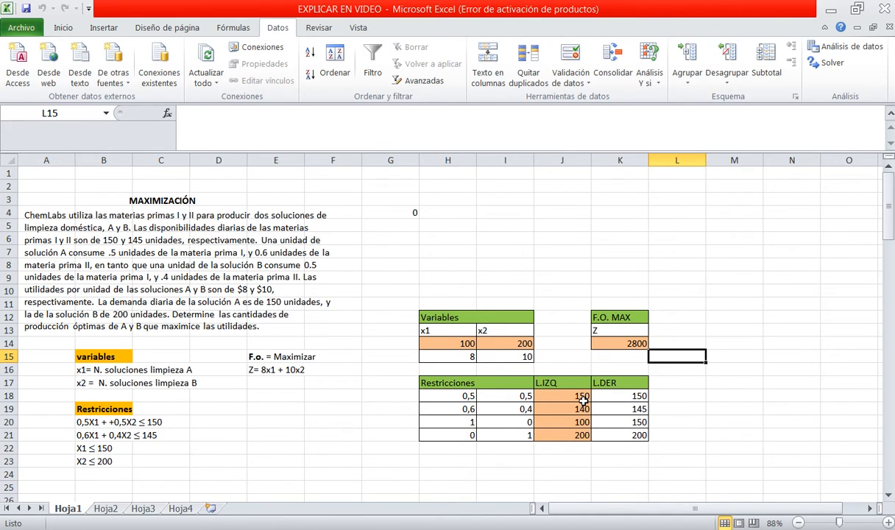
Step: Switch to sheet Hoja2, review the orange merchant problem and select its objective cell M20
scroll(559, 366, "down", 2)
left_click(105, 507)
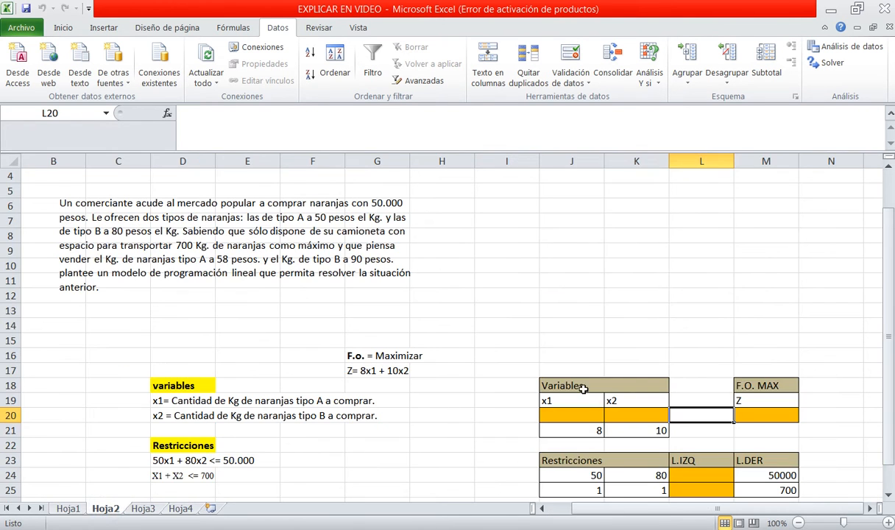
scroll(633, 354, "down", 1)
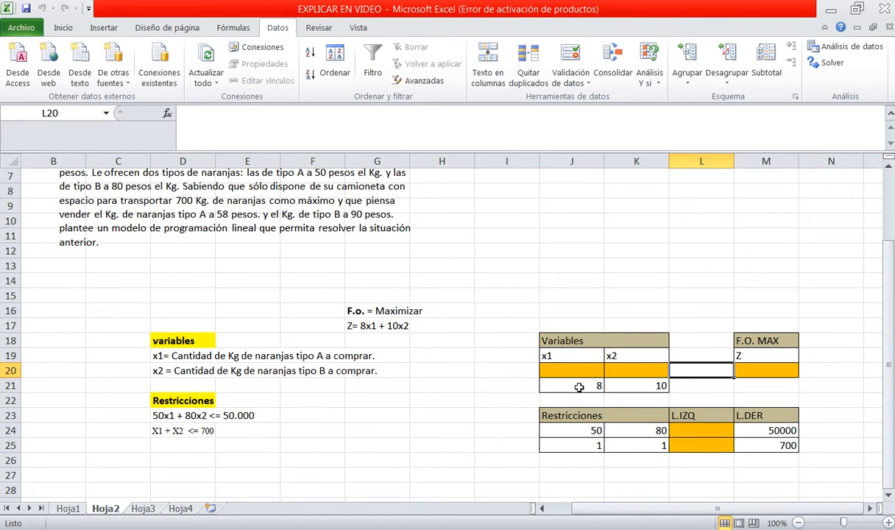
scroll(466, 388, "up", 2)
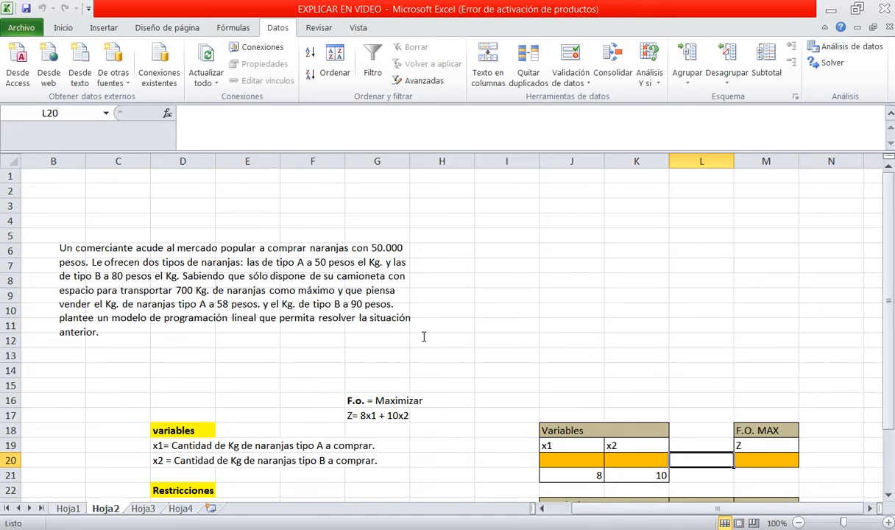
scroll(423, 337, "down", 3)
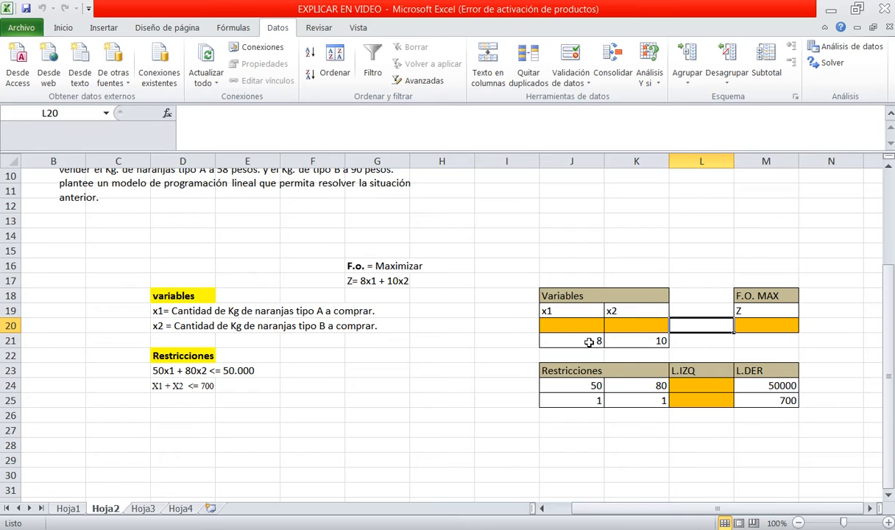
left_click(767, 326)
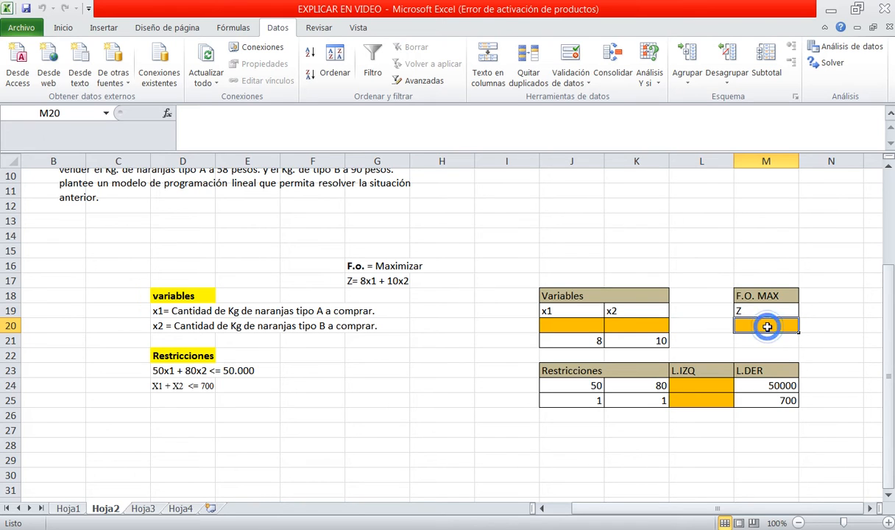
type("SUMAP")
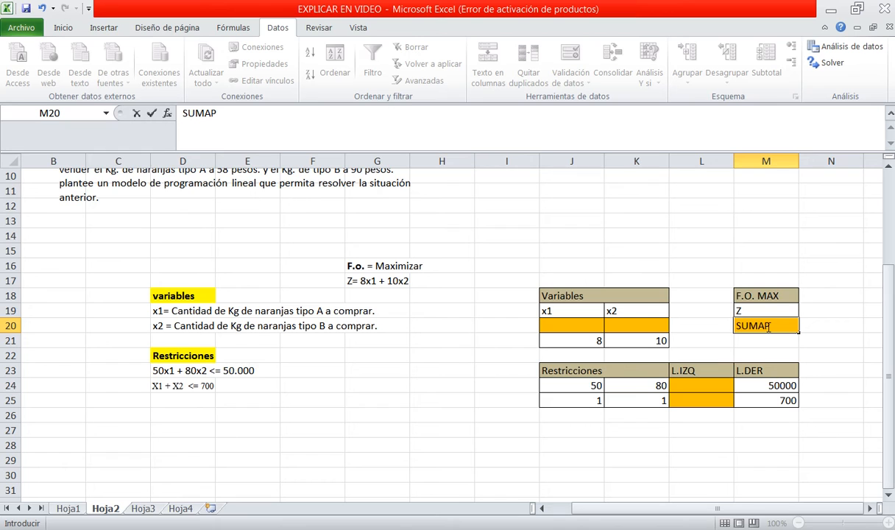
key("BackSpace")
key("BackSpace")
key("BackSpace")
key("BackSpace")
key("BackSpace")
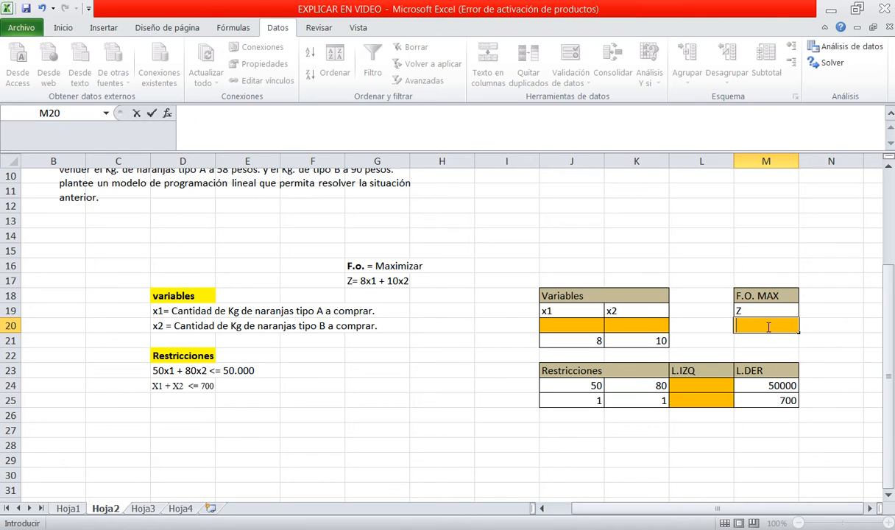
Step: Enter the objective function in M20 as =SUMAPRODUCTO(J20:K20;J21:K21)
type("=SUMAP")
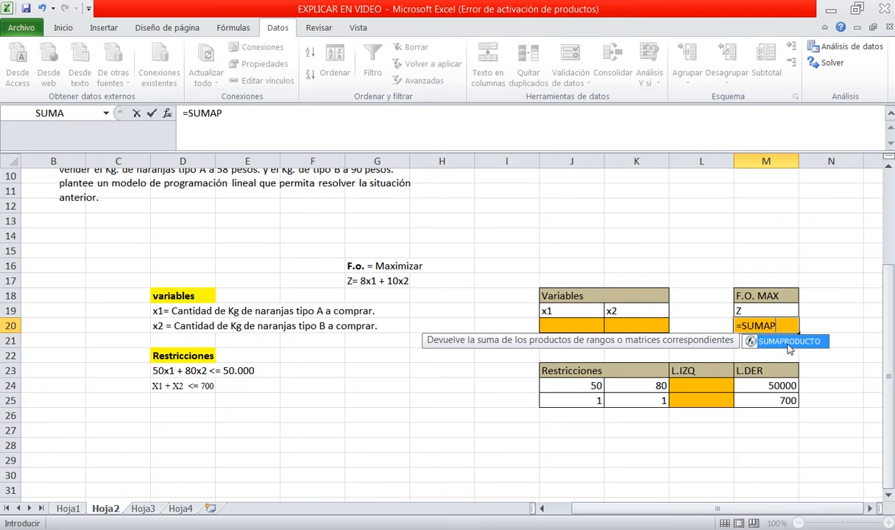
double_click(750, 341)
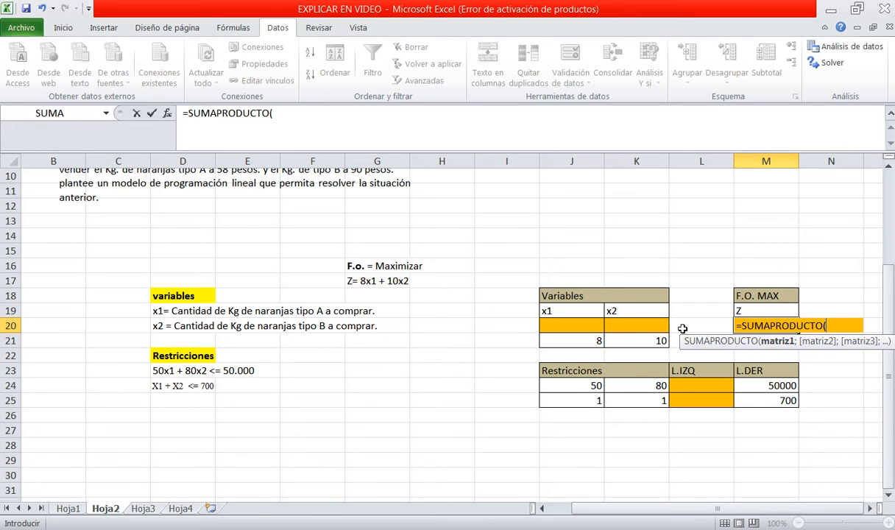
left_click_drag(553, 325, 608, 335)
type(";")
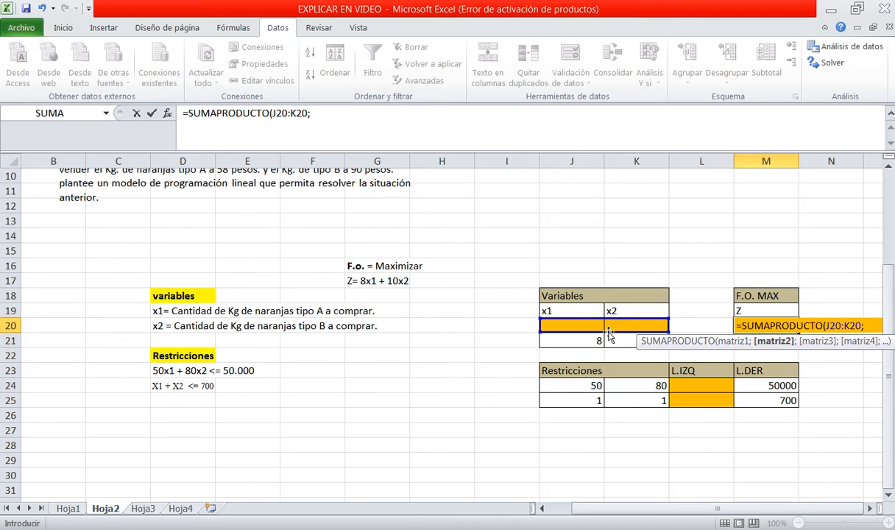
left_click_drag(581, 343, 615, 342)
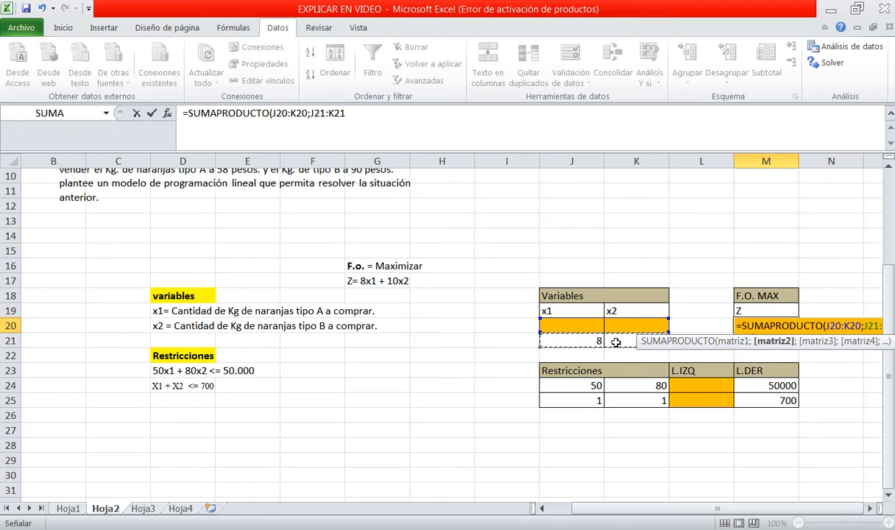
type(")")
key("Return")
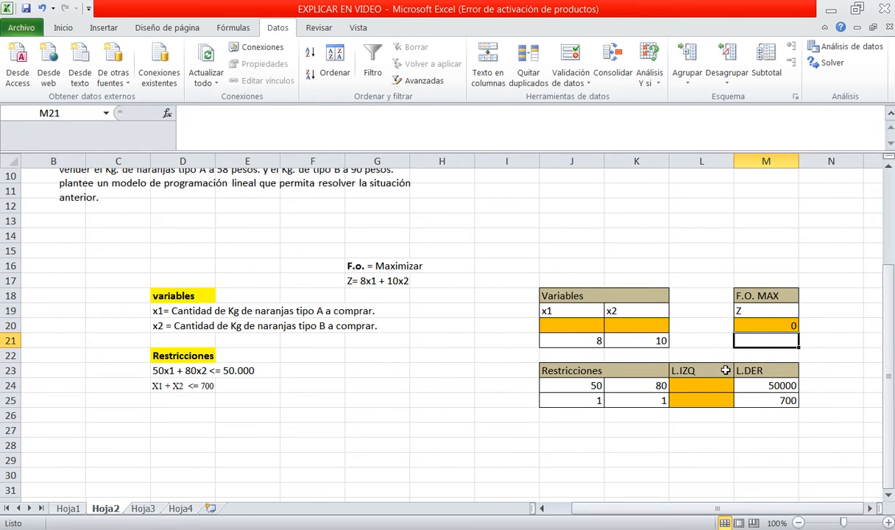
scroll(725, 370, "down", 1)
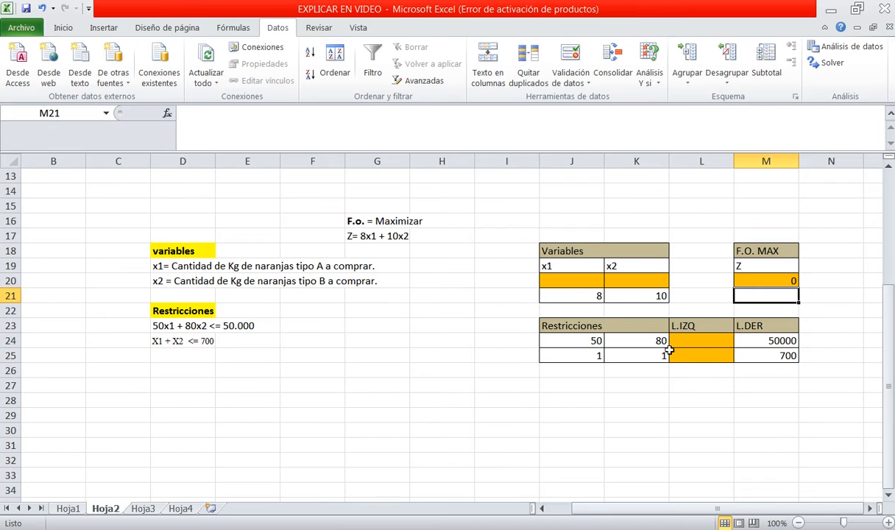
left_click(571, 379)
left_click(573, 344)
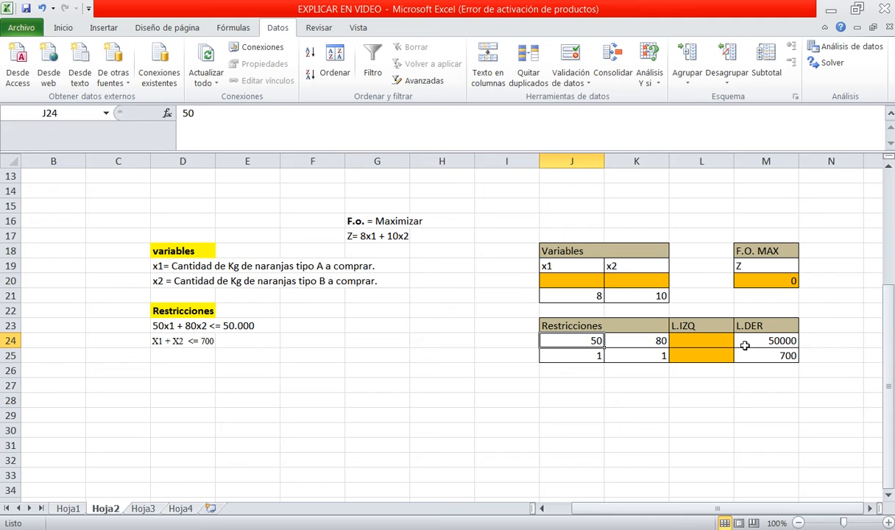
left_click(706, 340)
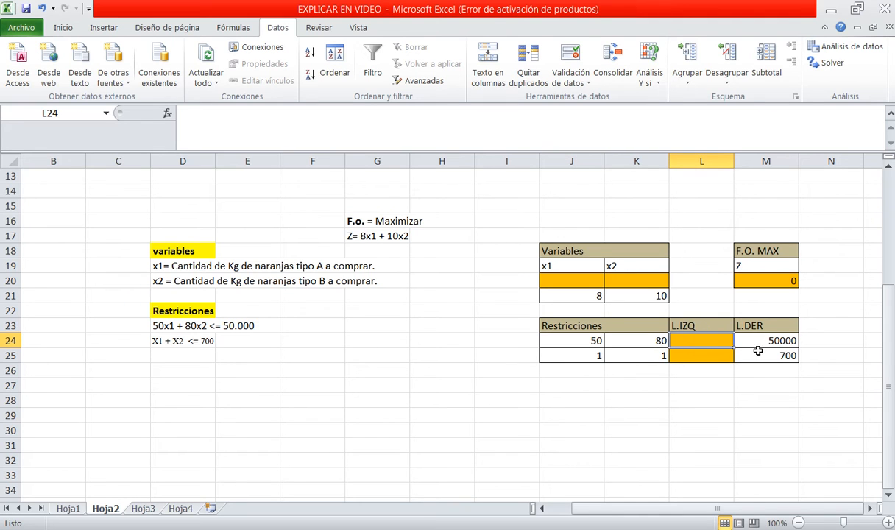
left_click(752, 339)
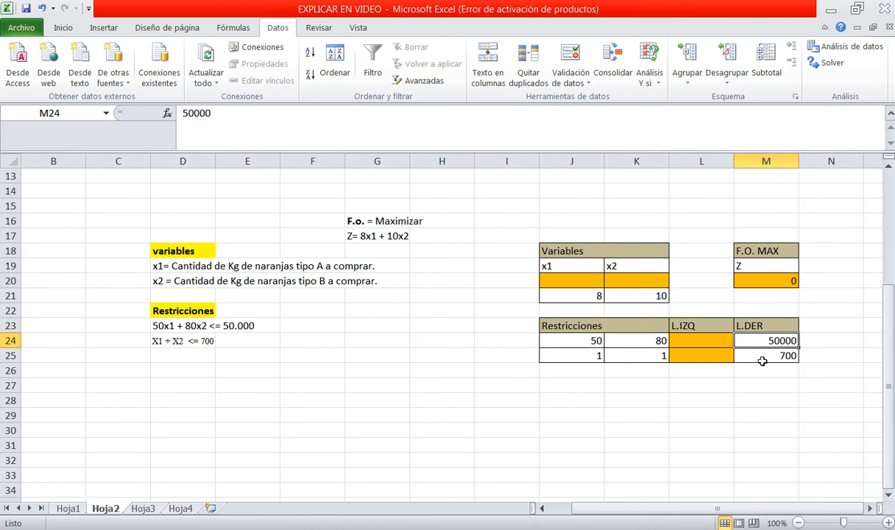
left_click(762, 359)
Step: Enter the first restriction's L.IZQ formula in L24 as =SUMAPRODUCTO(J20:K20;J24:K24)
left_click(699, 343)
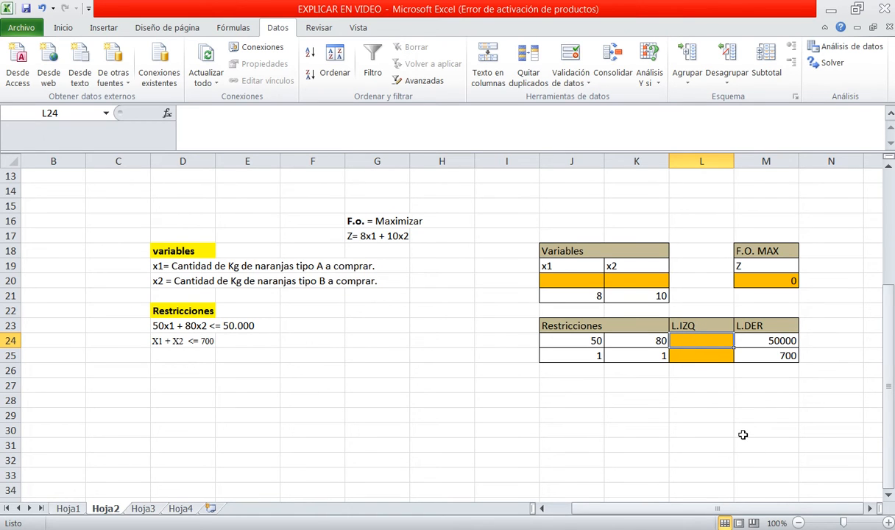
type("=SUMA")
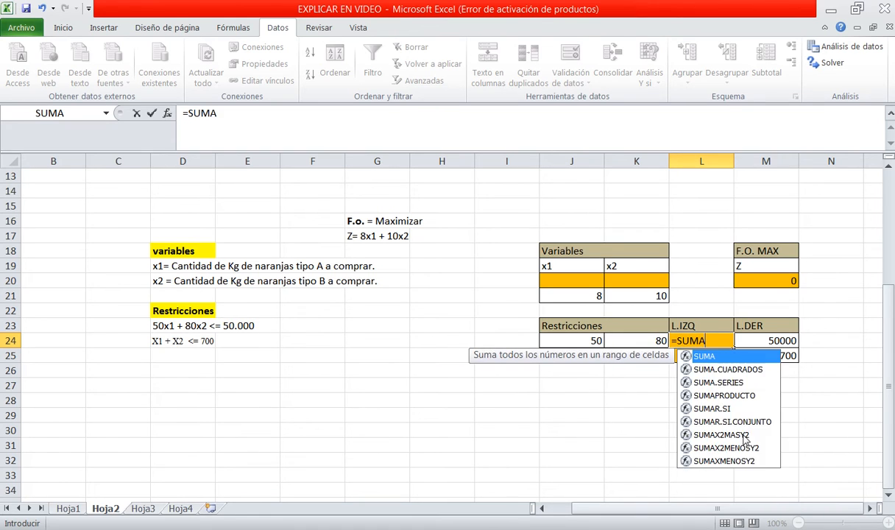
type("P")
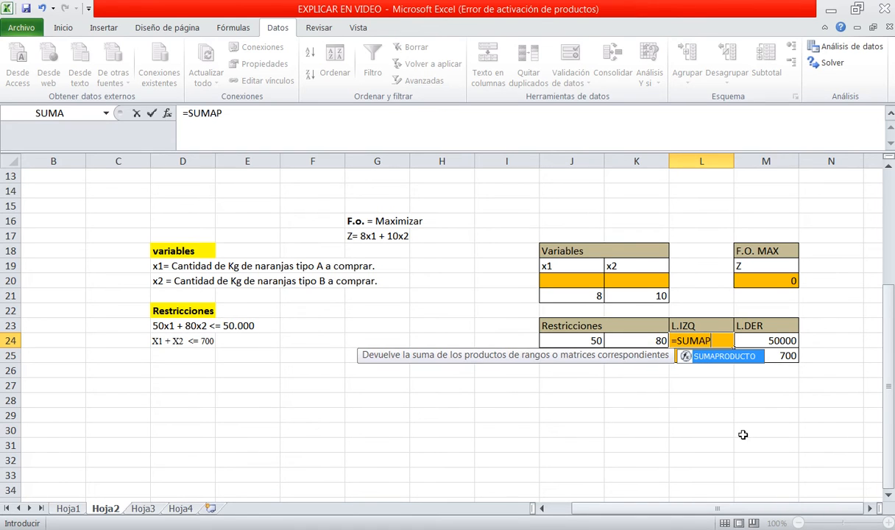
double_click(728, 357)
left_click_drag(574, 279, 621, 284)
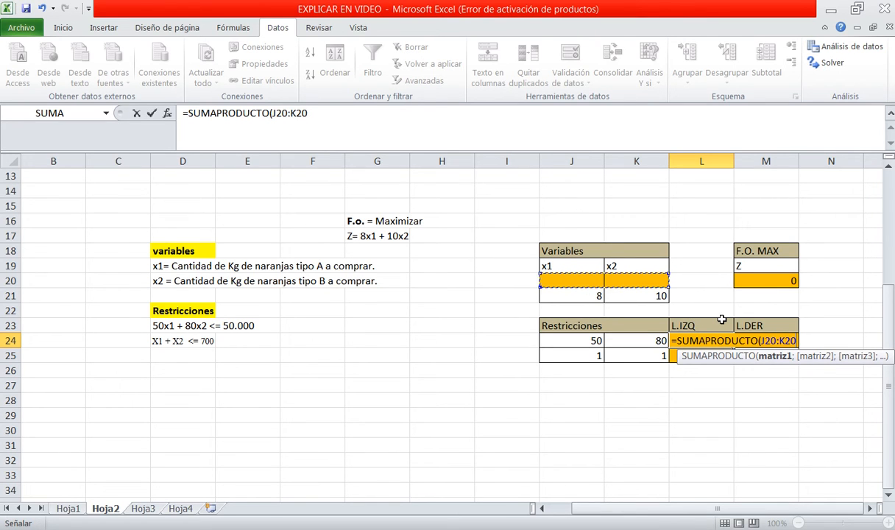
type(";")
left_click_drag(564, 340, 626, 341)
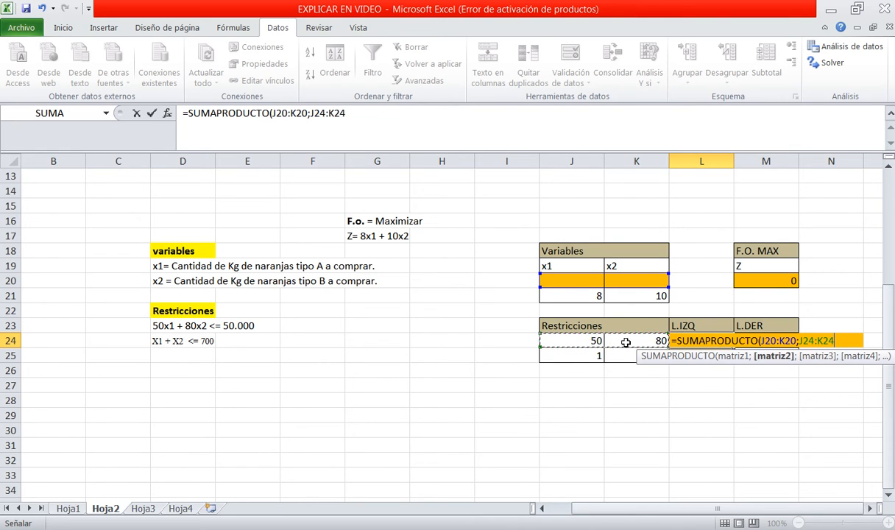
type(")")
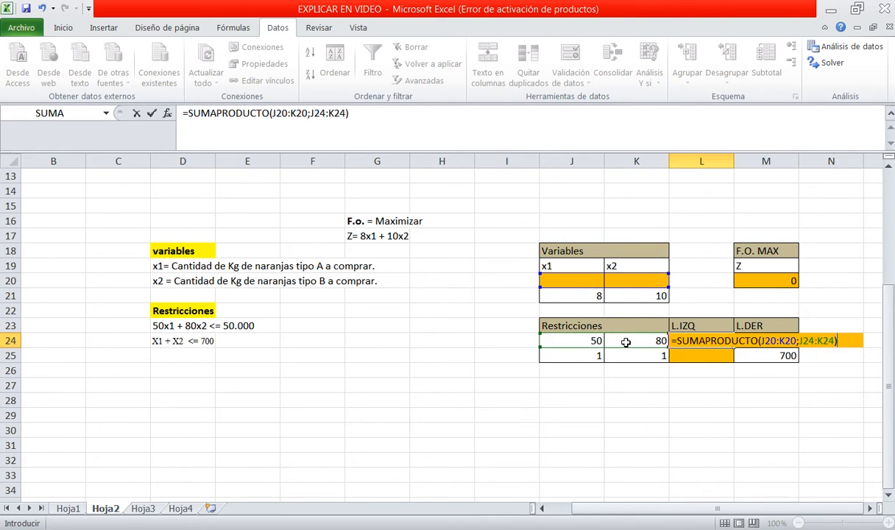
key("Return")
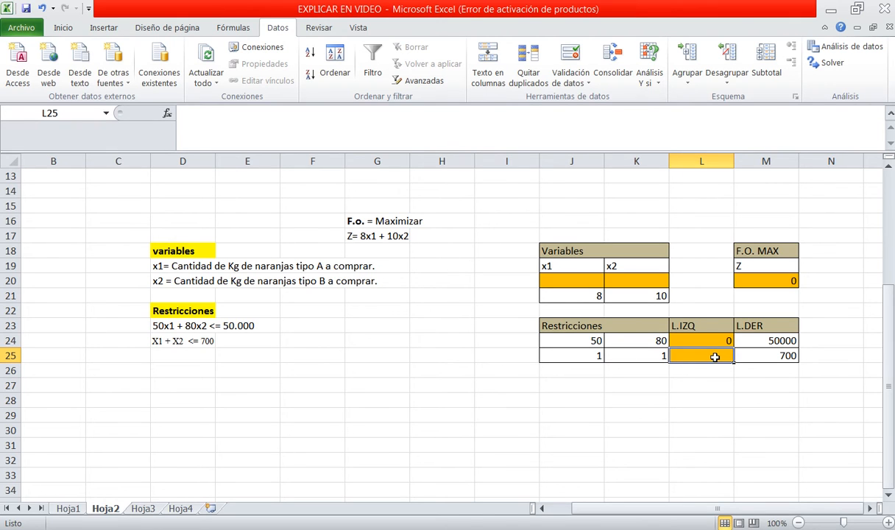
Step: Enter the second restriction's L.IZQ formula in L25 as =SUMAPRODUCTO(J20:K20;J25:K25)
type("=")
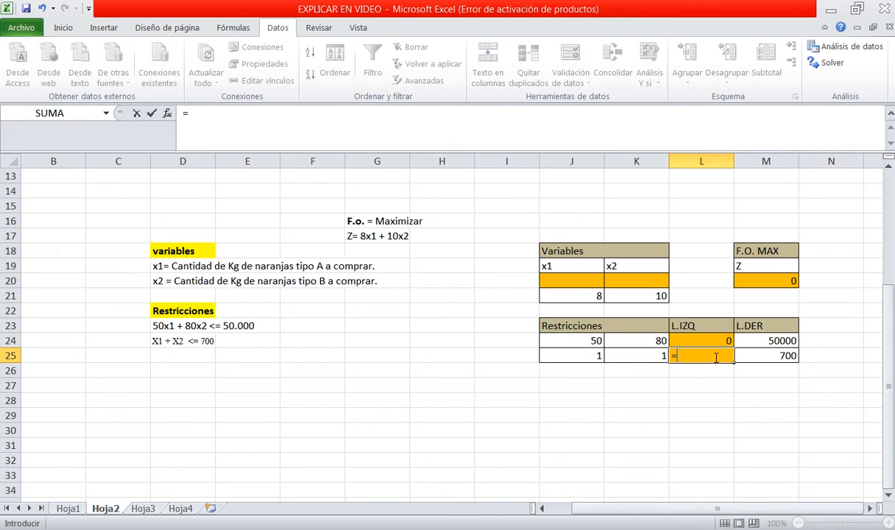
type("SUA")
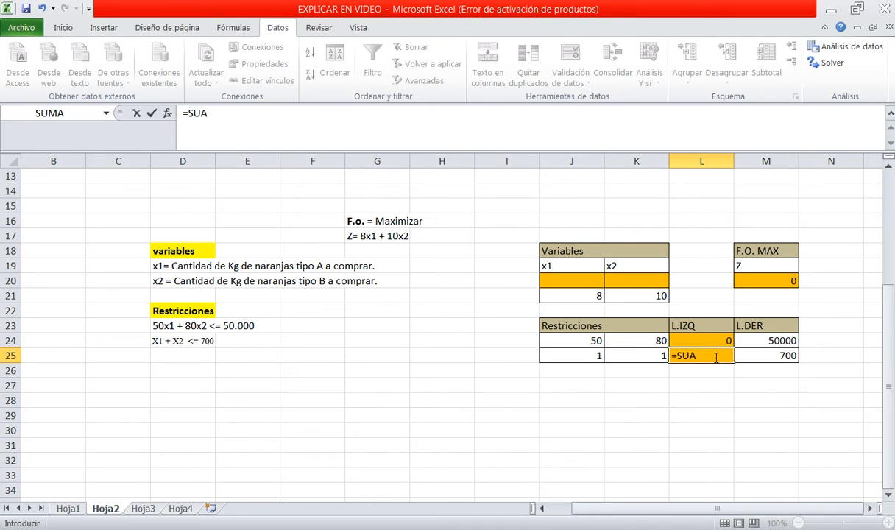
key("BackSpace")
type("MAP")
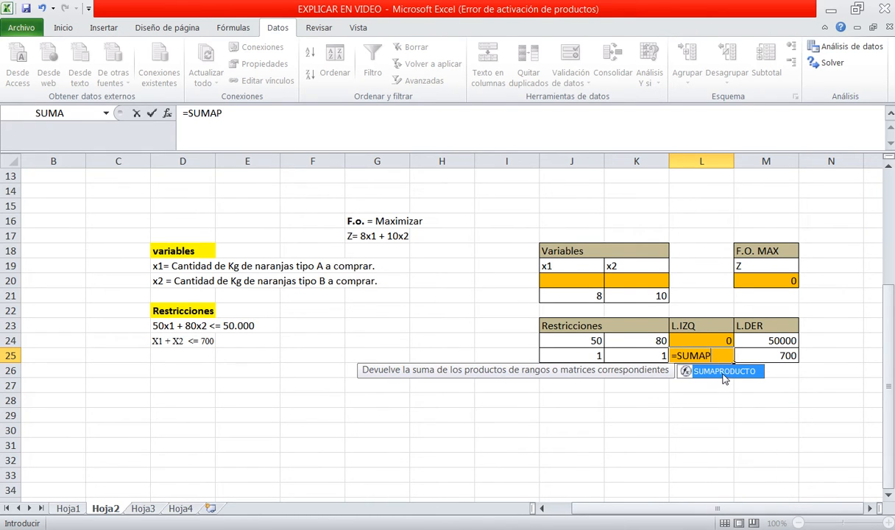
double_click(721, 372)
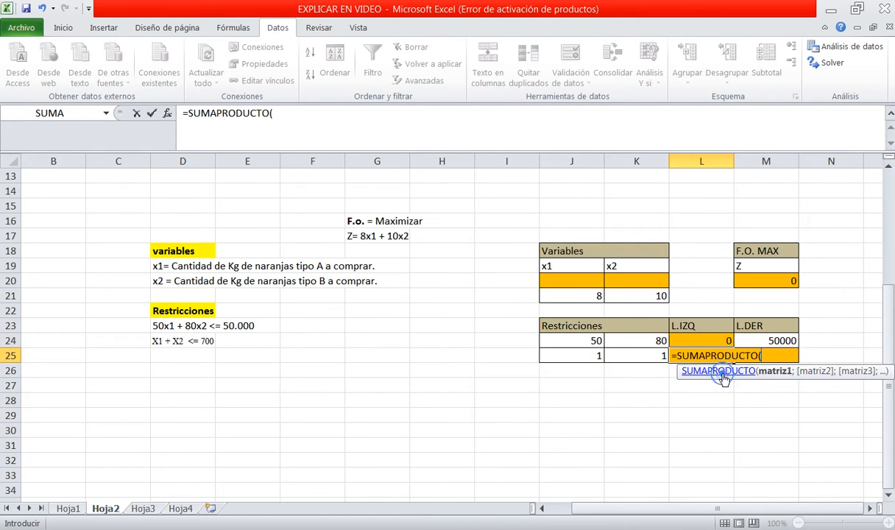
left_click_drag(588, 282, 620, 283)
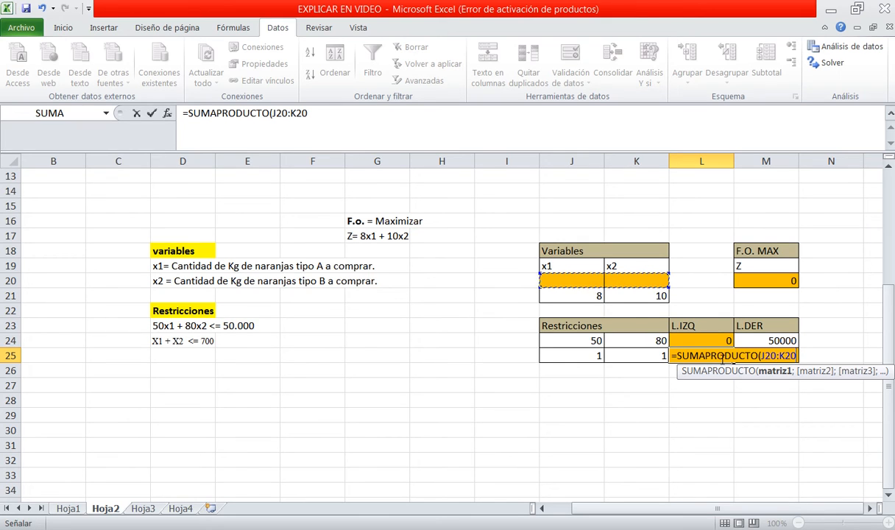
type(";")
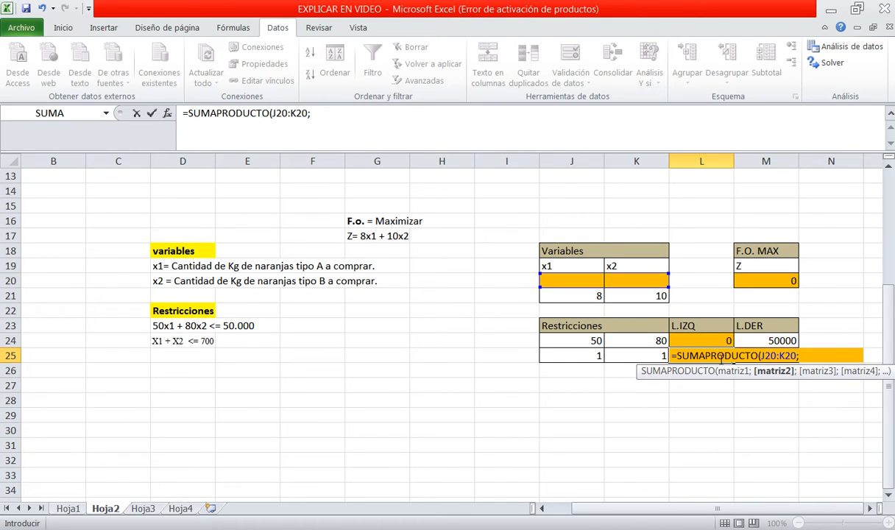
left_click_drag(570, 355, 617, 364)
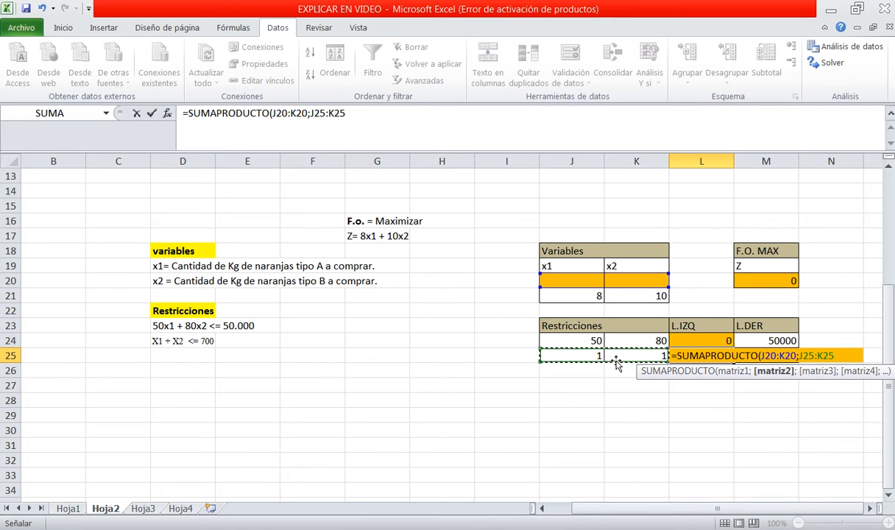
type(")")
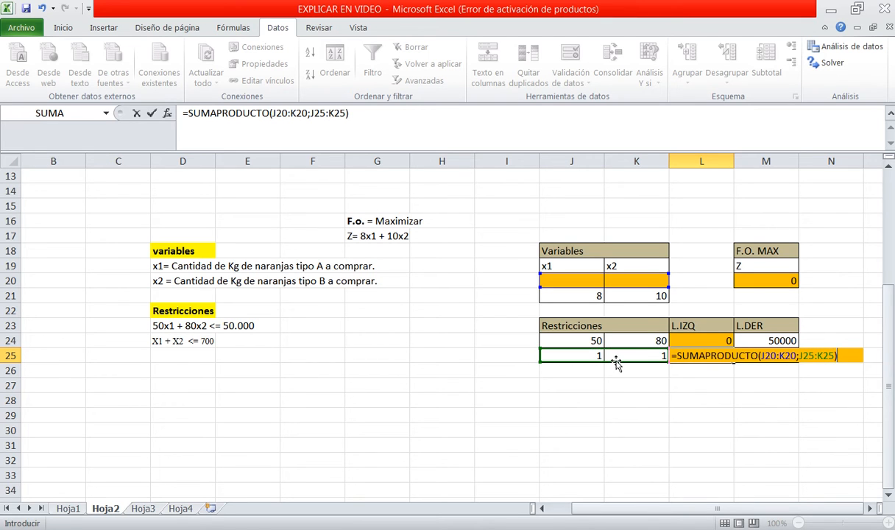
key("Return")
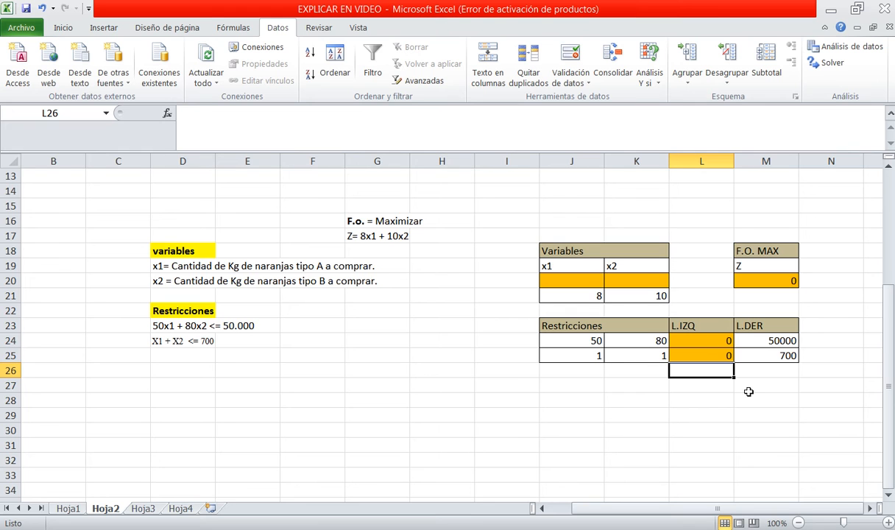
Step: Open Solver for the orange merchant model and delete all the old constraints it still holds
scroll(712, 372, "up", 1)
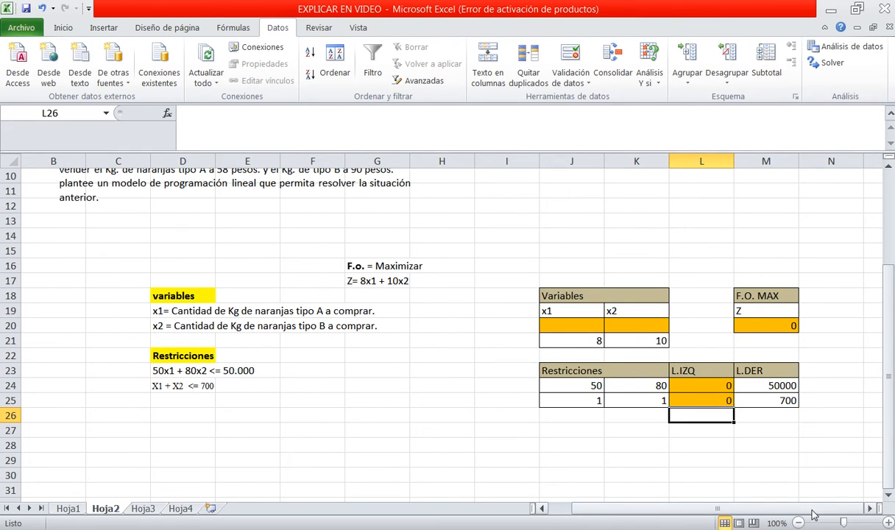
left_click(825, 261)
left_click(825, 62)
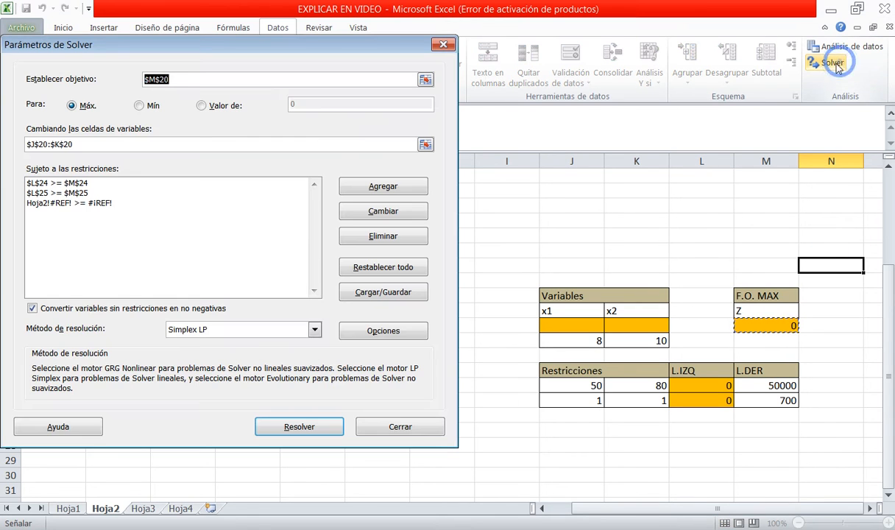
left_click(88, 192)
left_click(81, 203)
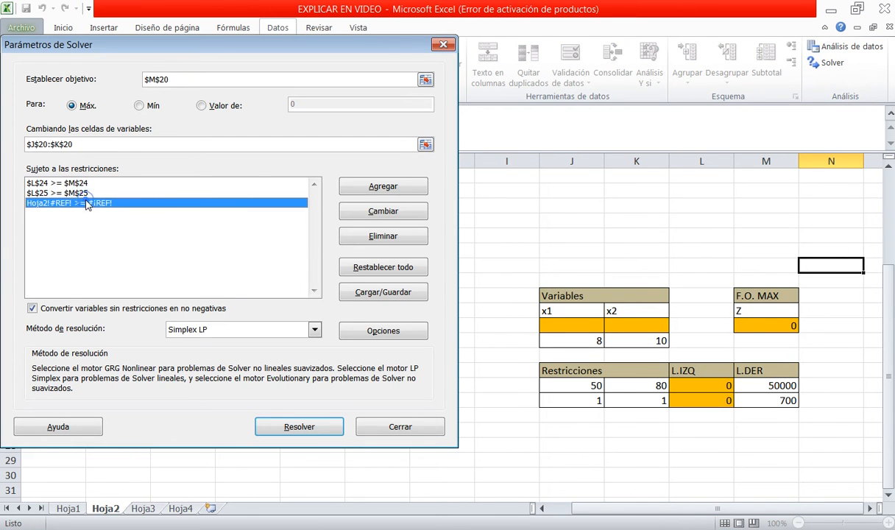
left_click(382, 235)
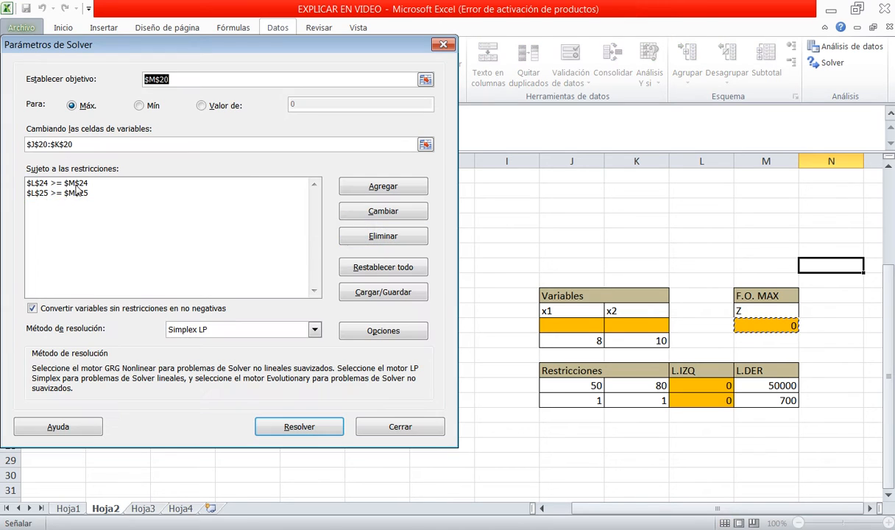
left_click(382, 235)
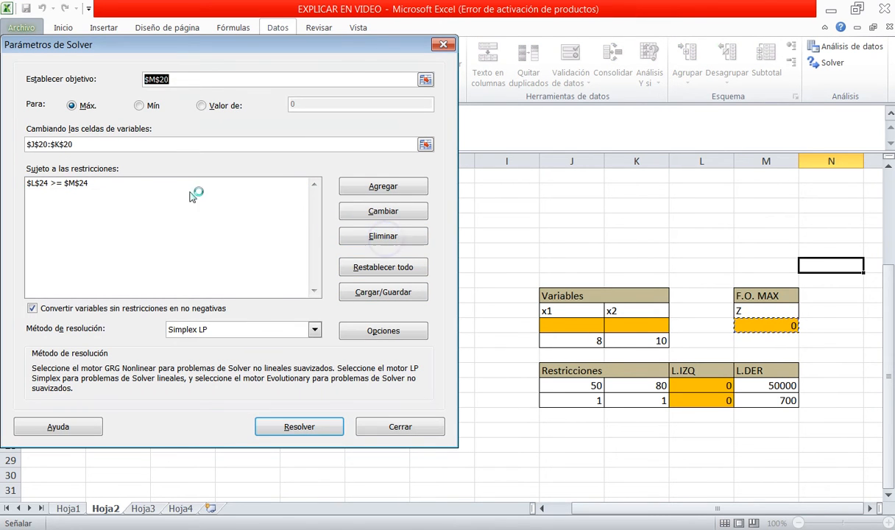
left_click(96, 183)
left_click(386, 235)
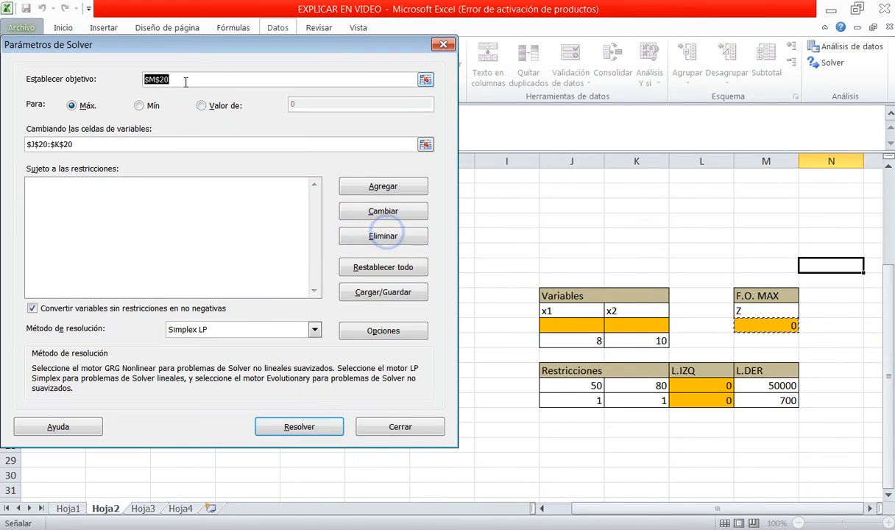
Step: Clear the Solver objective and variable cells, and set them again to $M$20 and $J$20:$K$20
triple_click(262, 143)
key("Delete")
triple_click(252, 77)
key("Delete")
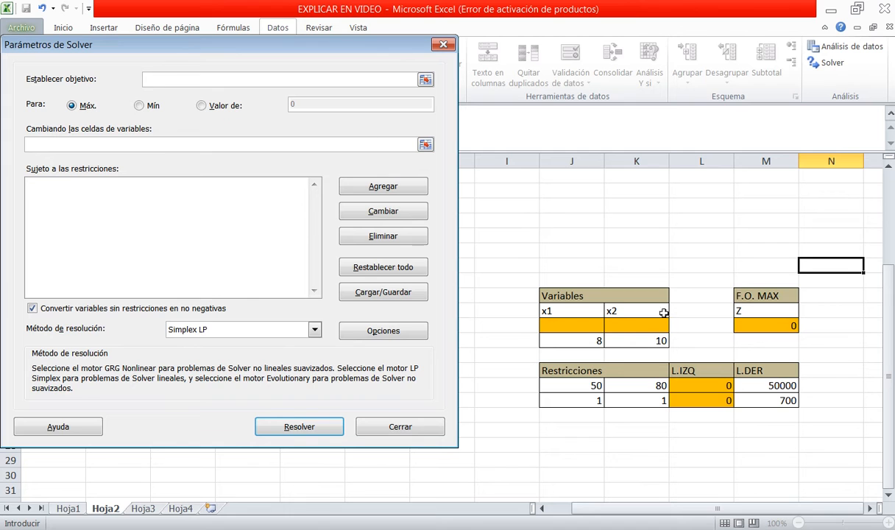
left_click(426, 80)
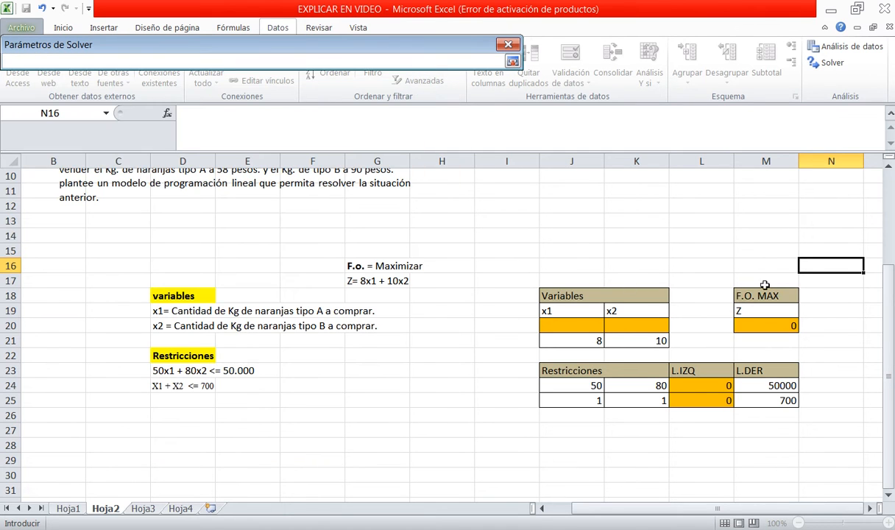
left_click(774, 329)
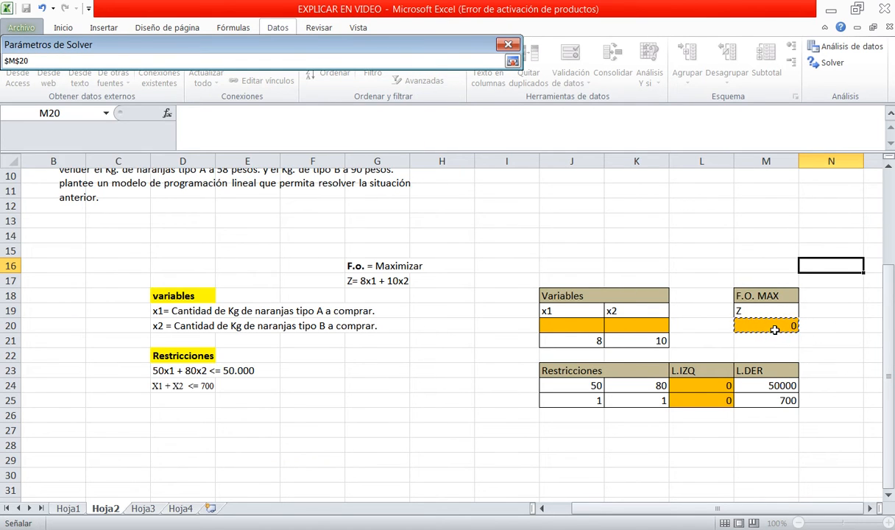
left_click(511, 62)
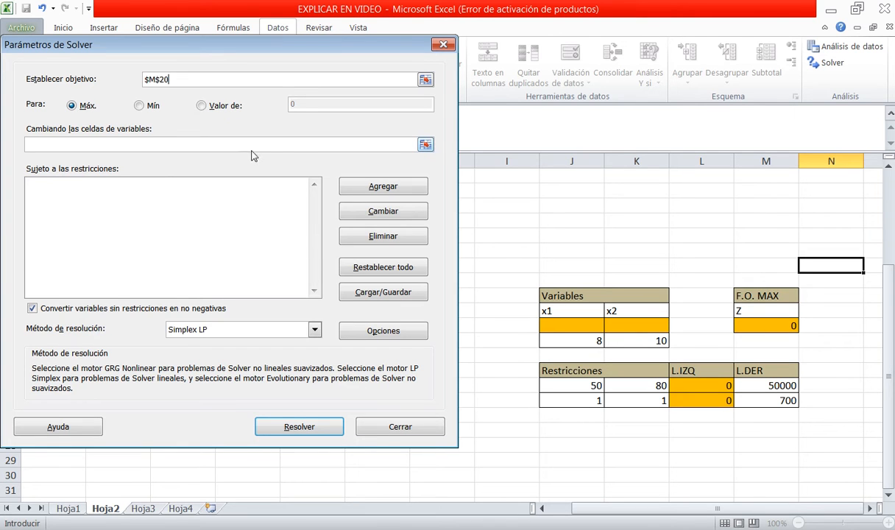
left_click(426, 144)
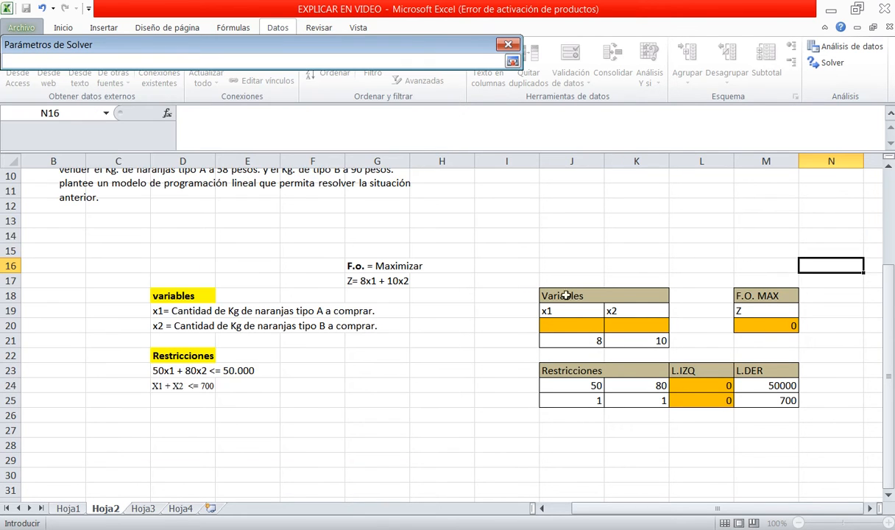
left_click_drag(580, 323, 620, 326)
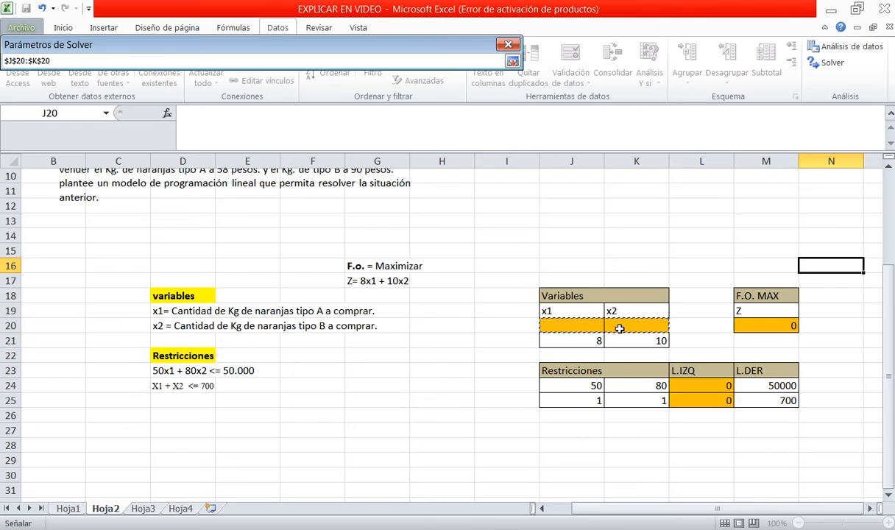
left_click(512, 62)
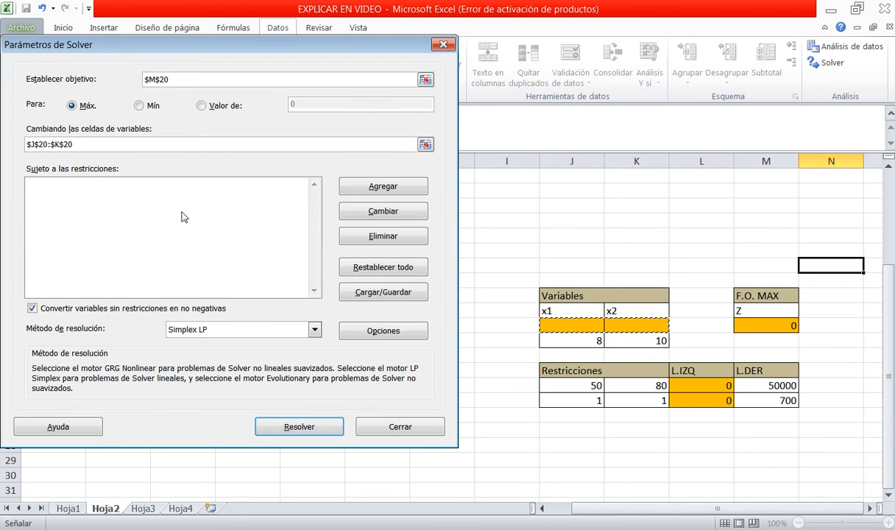
Step: Add the first Solver constraint, $L$24 <= $M$24, for the 50000 limit
left_click(383, 187)
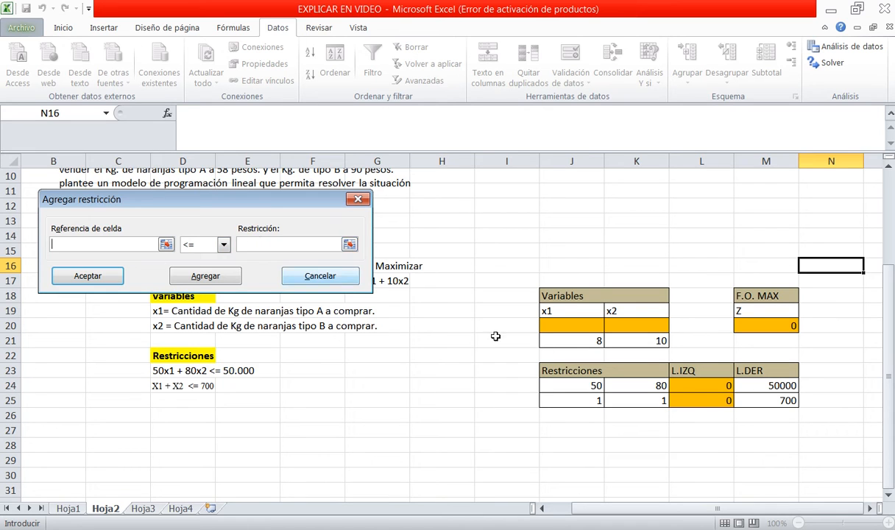
left_click(692, 389)
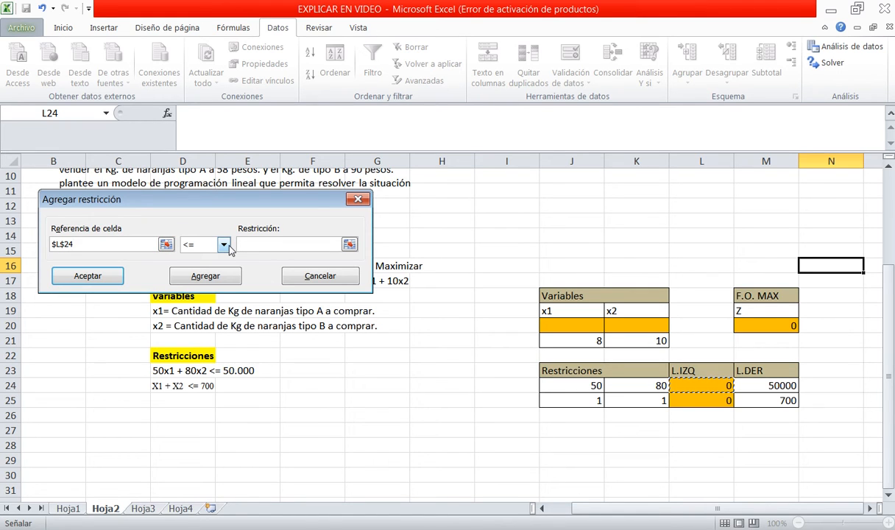
left_click(347, 243)
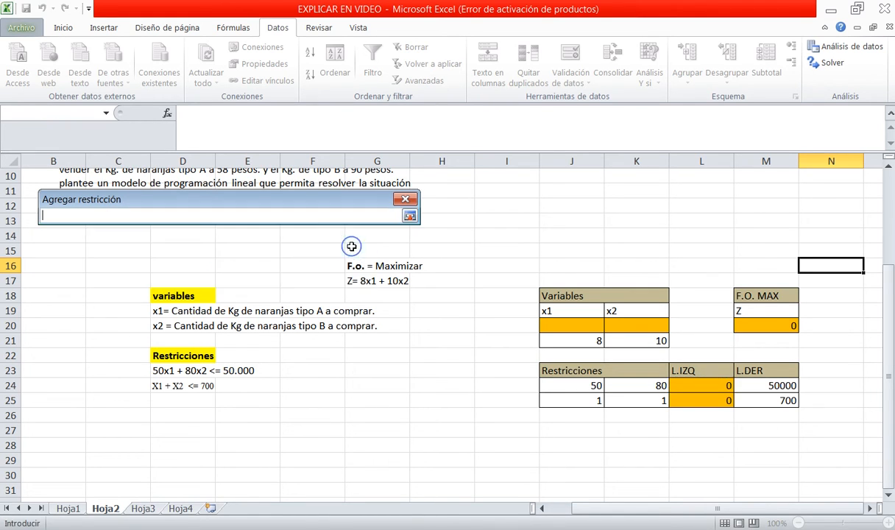
left_click(743, 383)
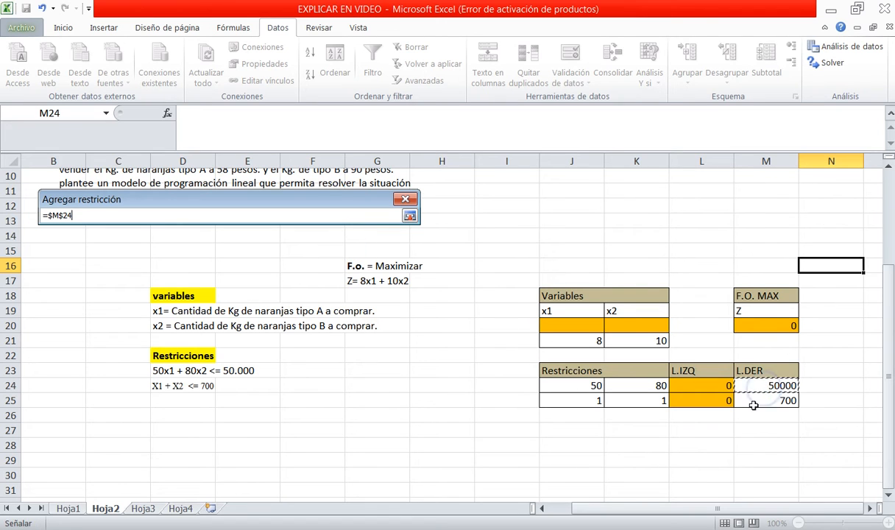
left_click(408, 215)
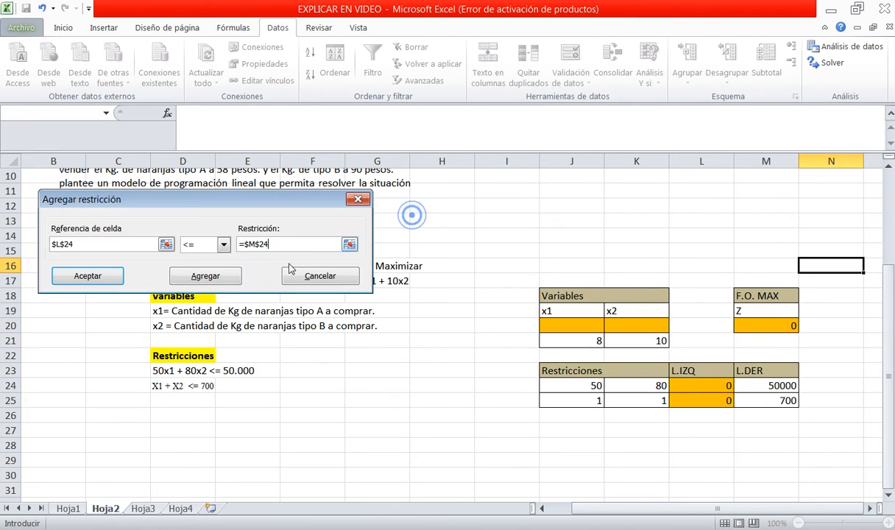
left_click(218, 277)
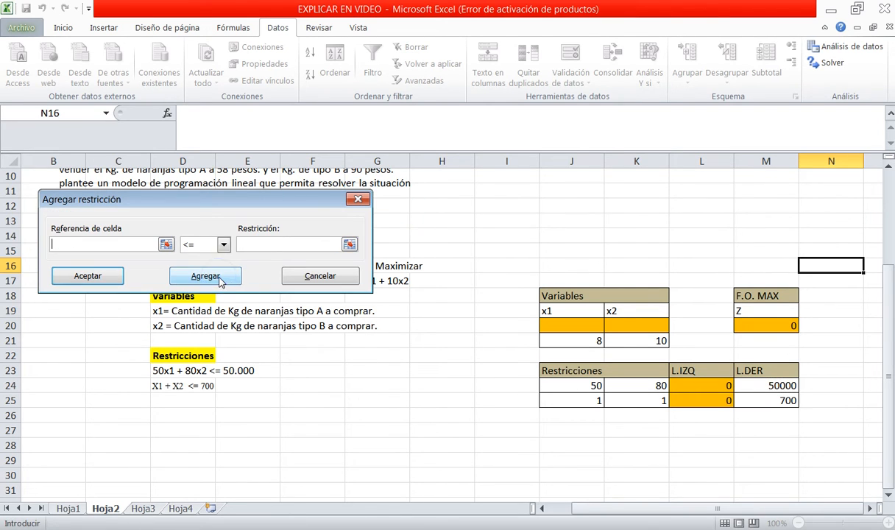
Step: Add the second Solver constraint, $L$25 <= $M$25, and return to the Solver parameters
left_click(697, 402)
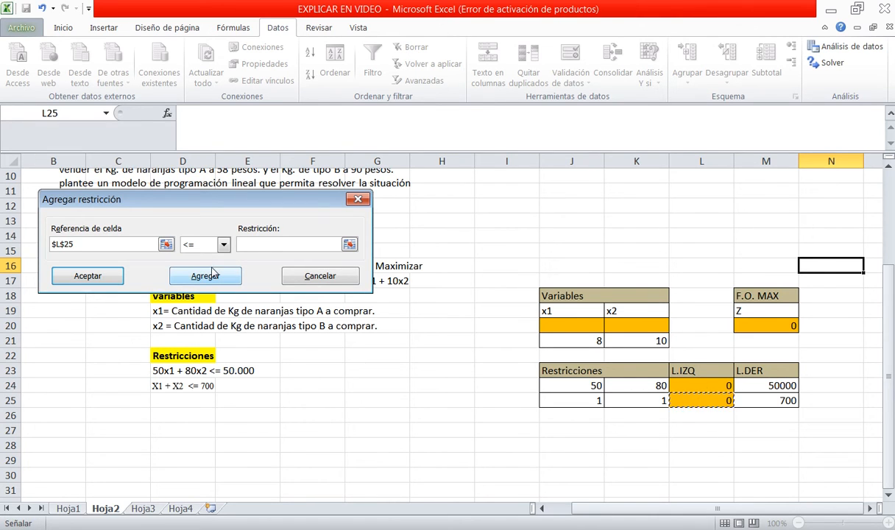
left_click(349, 246)
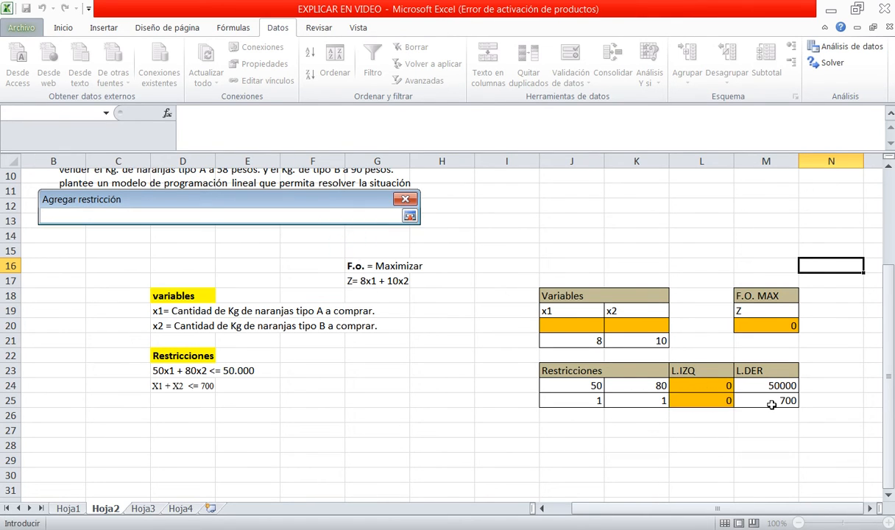
left_click(765, 400)
left_click(409, 215)
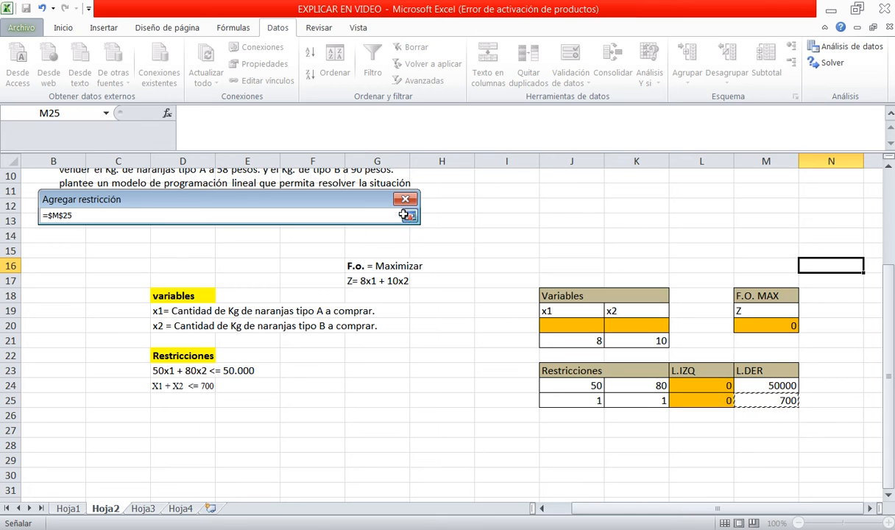
left_click(95, 277)
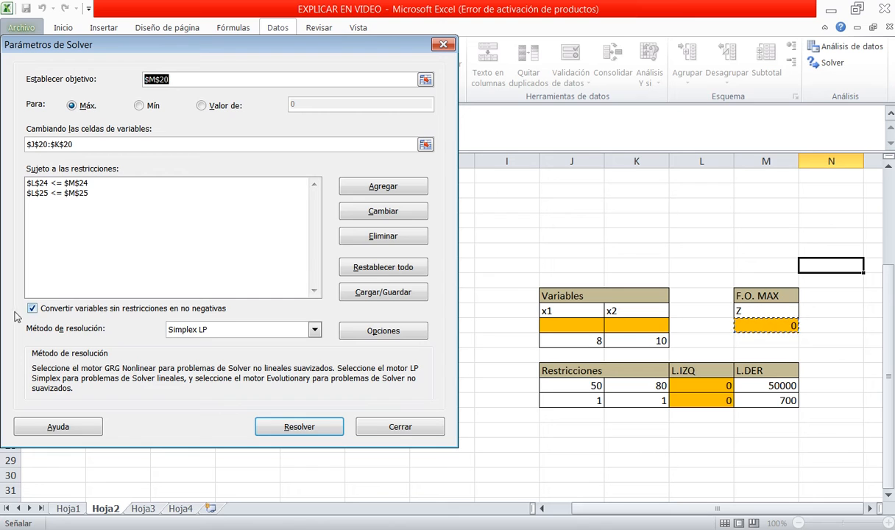
Step: Solve the orange merchant model with the Simplex LP method and keep the Solver solution
left_click(314, 330)
left_click(218, 359)
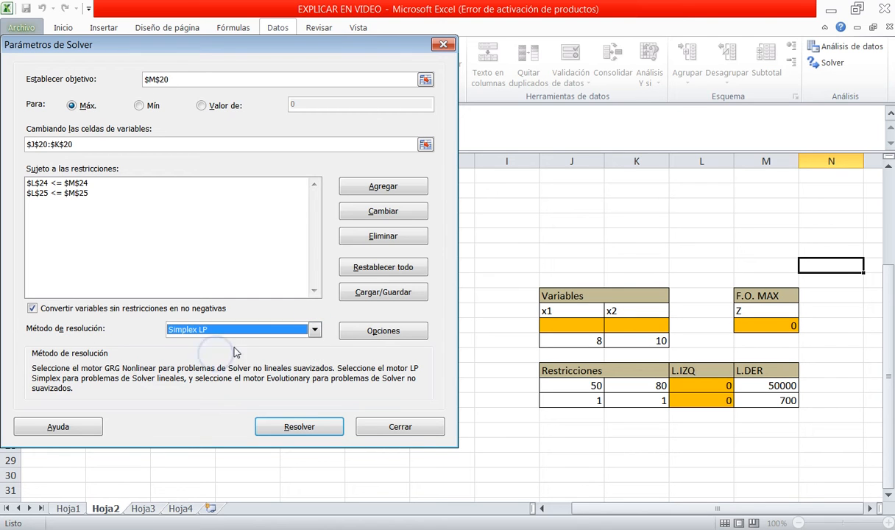
left_click(297, 427)
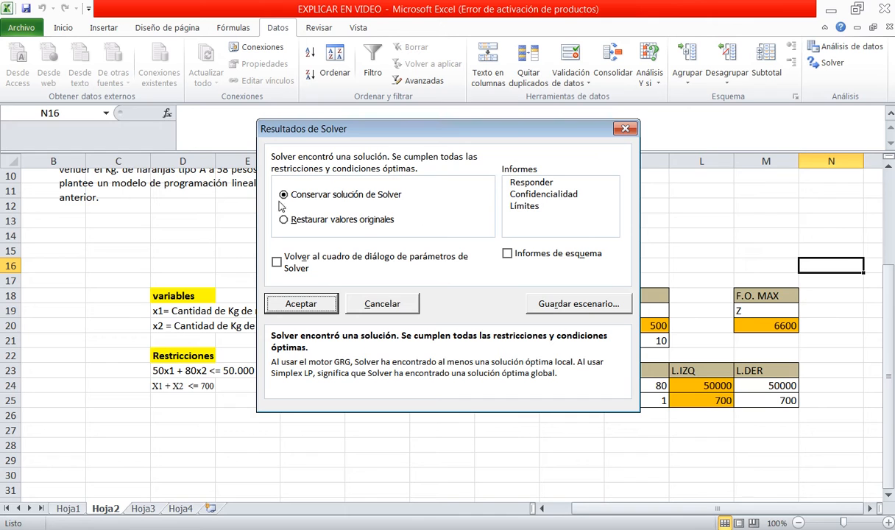
left_click(305, 303)
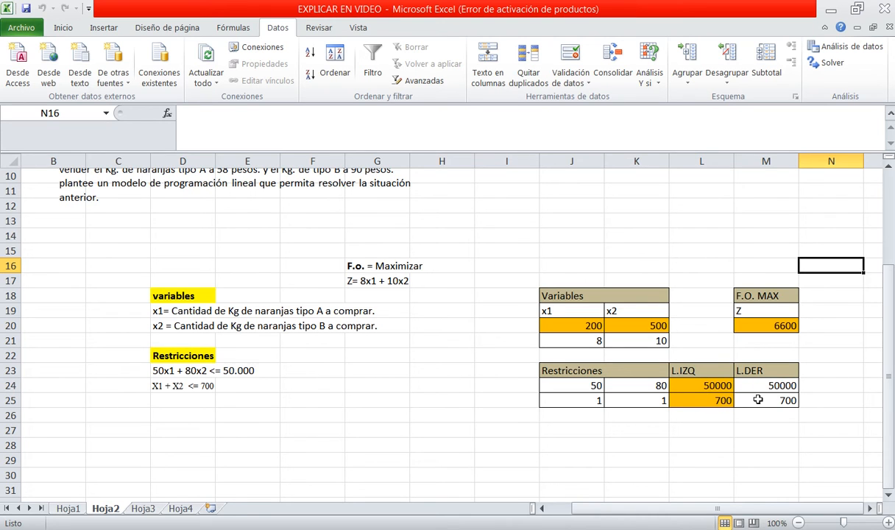
left_click_drag(762, 508, 773, 512)
scroll(633, 426, "up", 3)
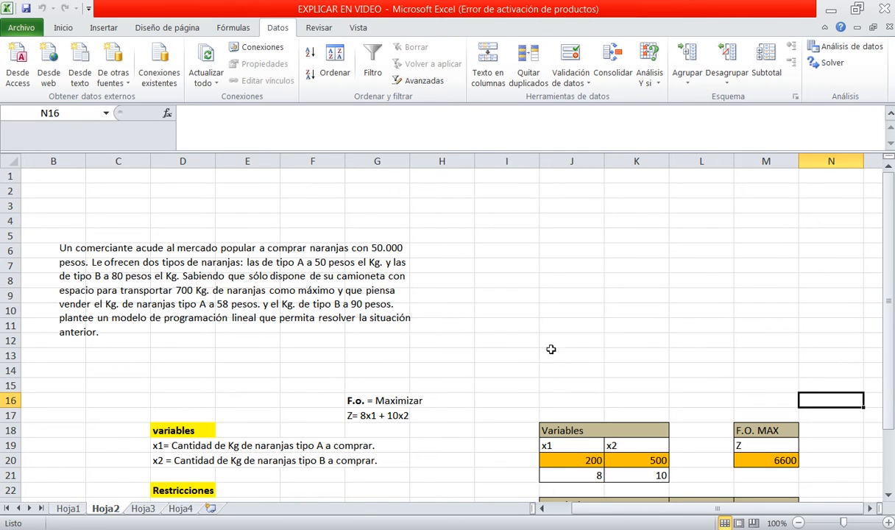
scroll(482, 405, "down", 1)
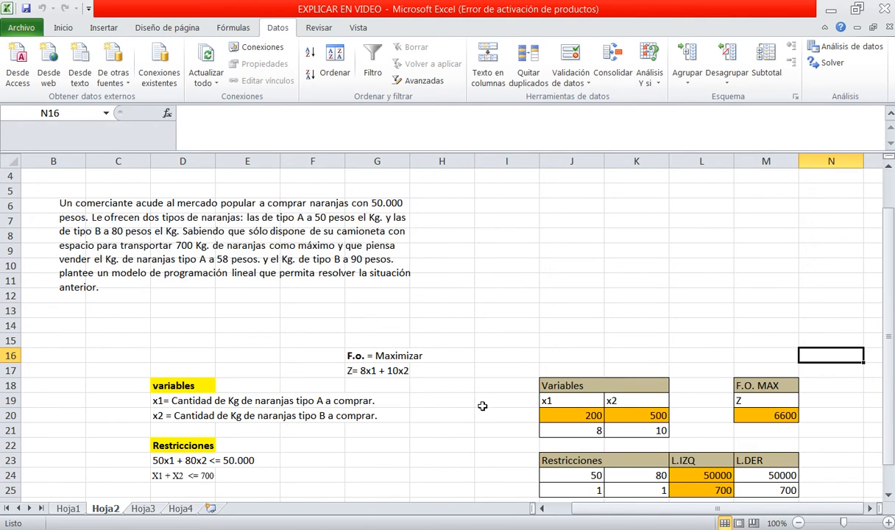
Step: Open Hoja3 and read through the mine cost minimization problem, its variables, objective function and restrictions
left_click(143, 508)
scroll(369, 425, "up", 5)
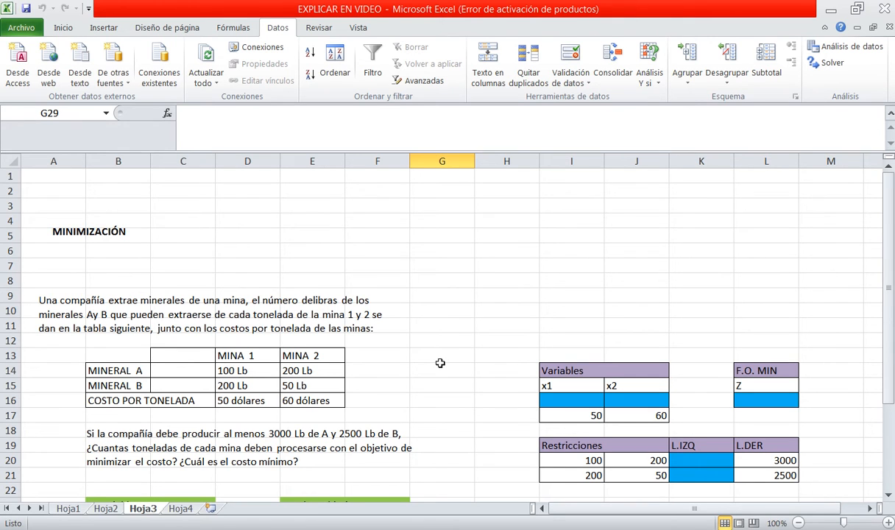
scroll(440, 362, "down", 1)
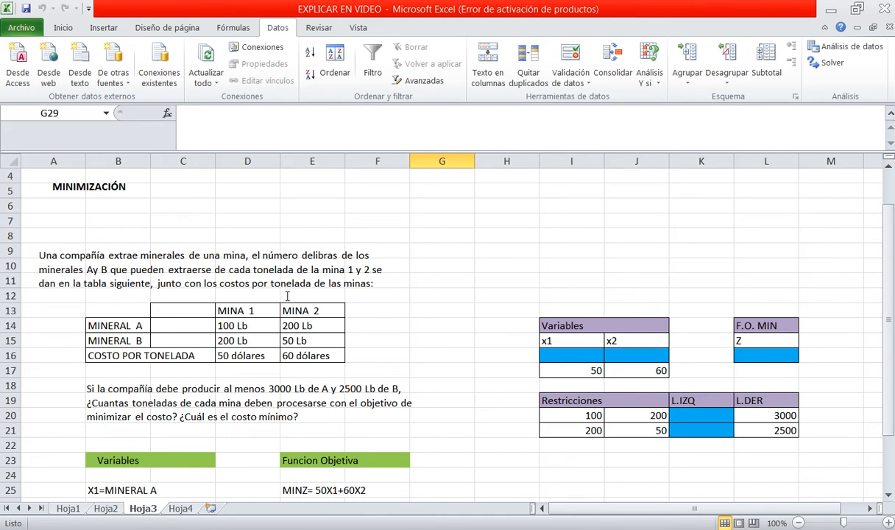
scroll(359, 310, "down", 1)
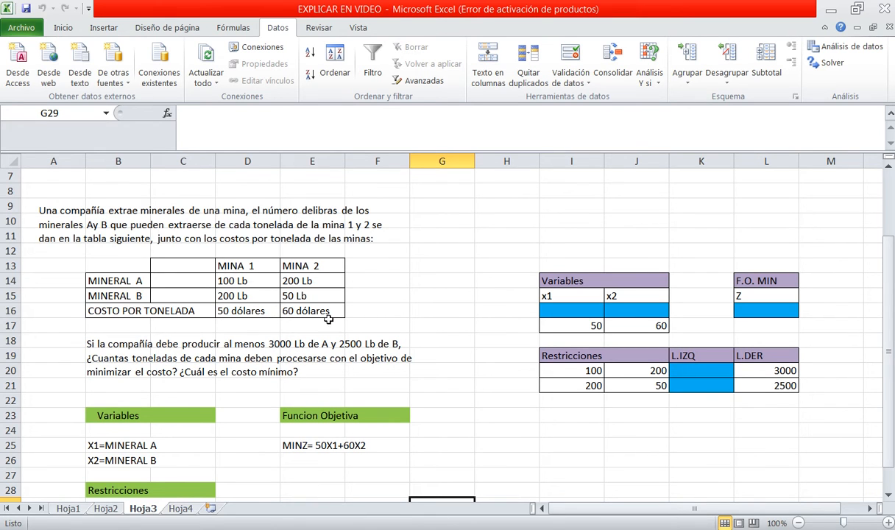
scroll(328, 319, "down", 1)
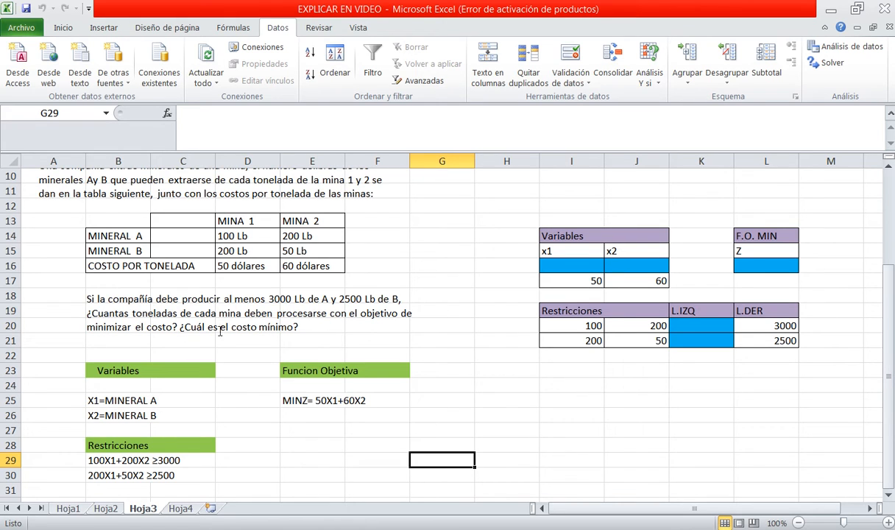
scroll(346, 337, "down", 1)
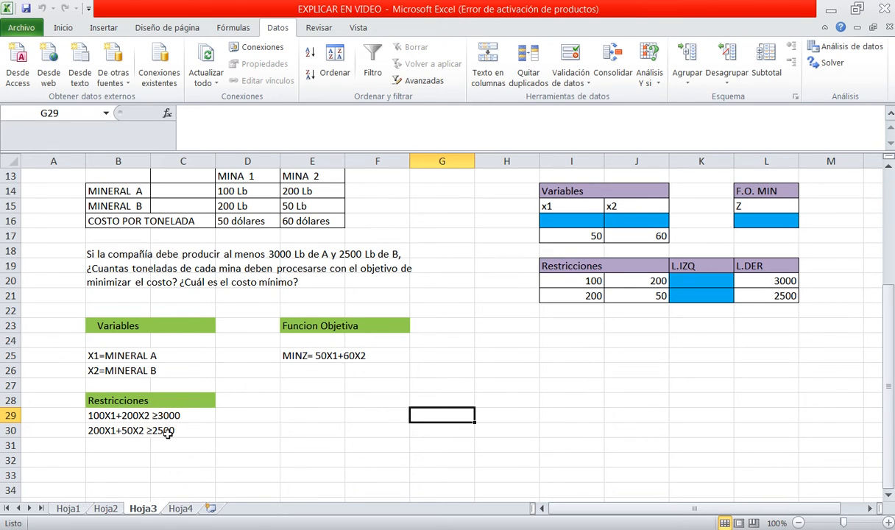
scroll(668, 372, "up", 1)
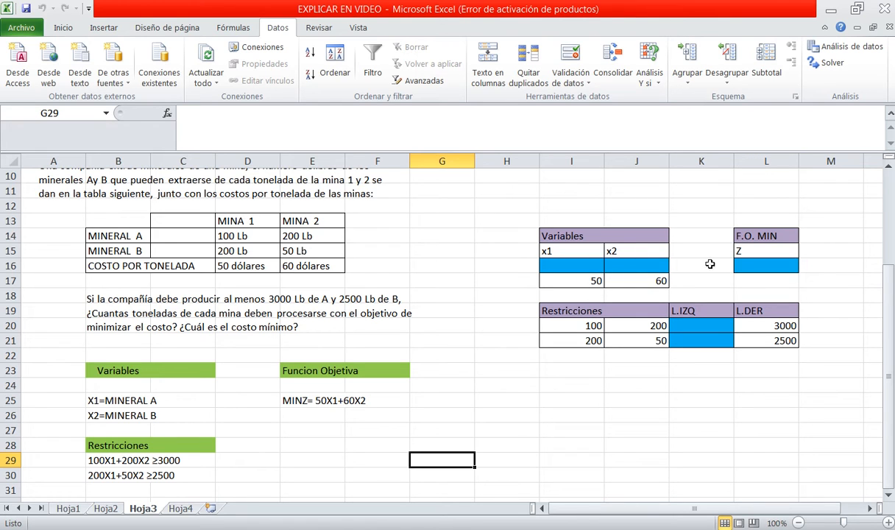
Step: Enter the objective function formula =SUMAPRODUCTO(I16:J16;I17:J17) in cell L16, under Z
left_click(757, 265)
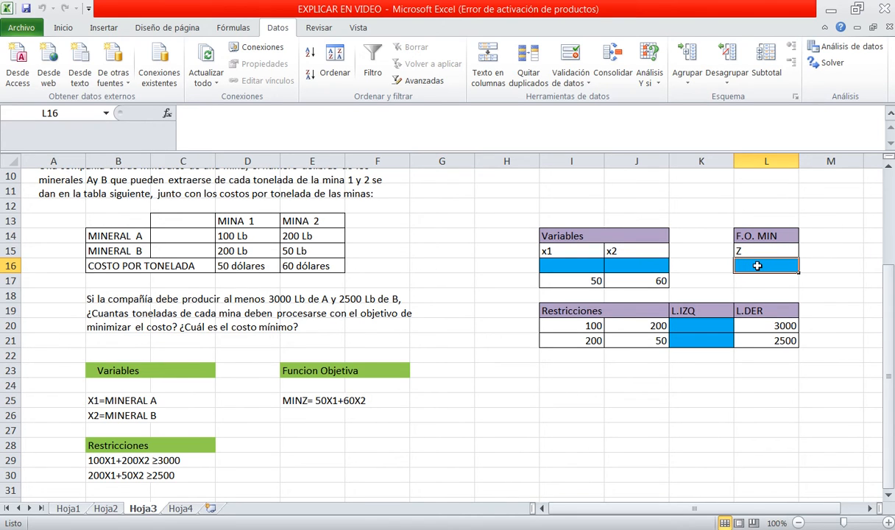
type("SUMAP")
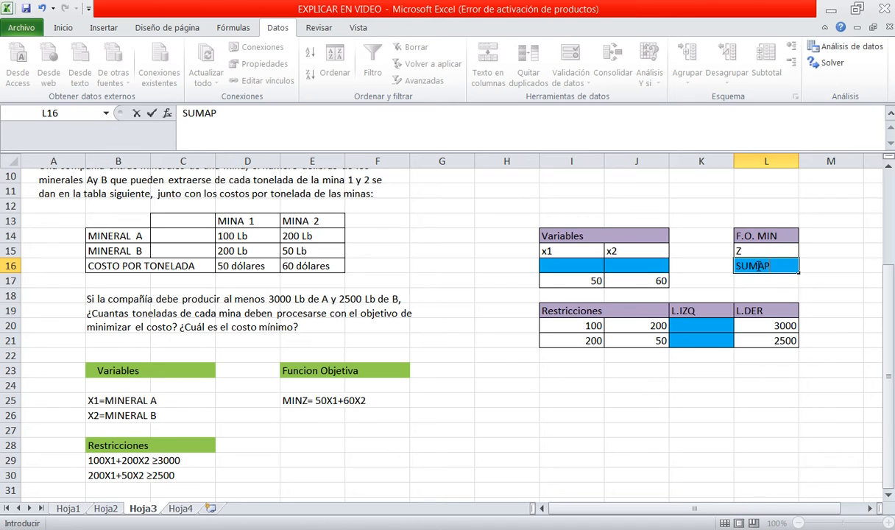
key("BackSpace")
key("BackSpace")
type("=")
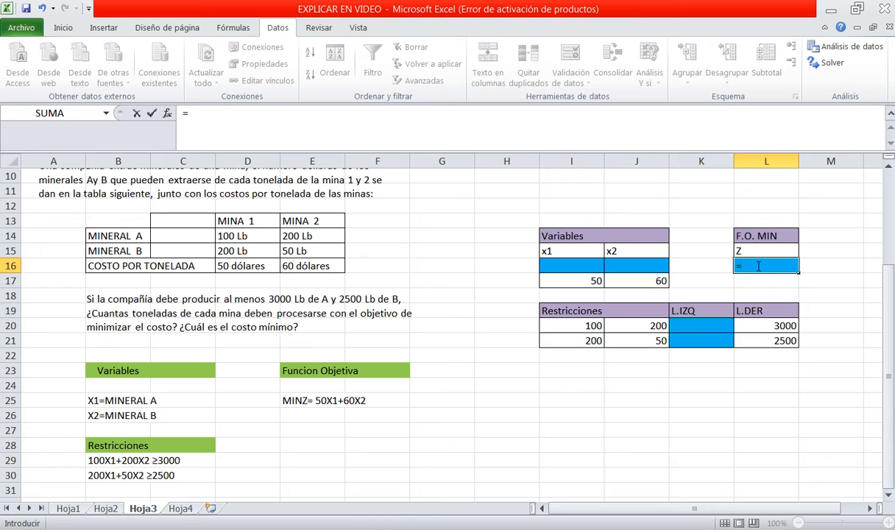
type("SUMAP")
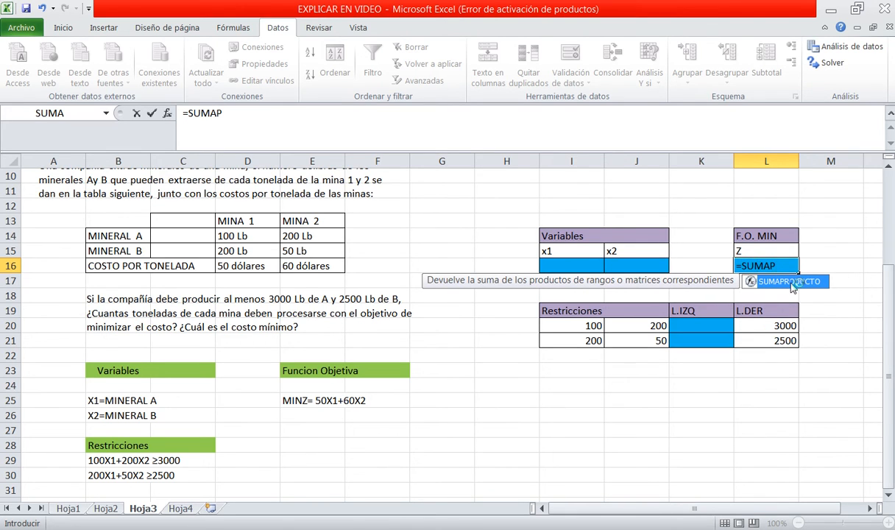
double_click(790, 282)
left_click_drag(549, 259, 626, 274)
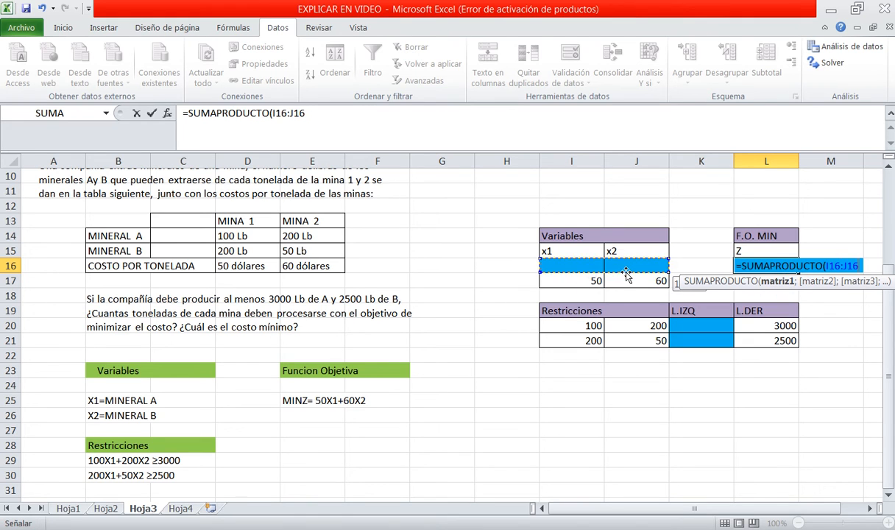
type(";")
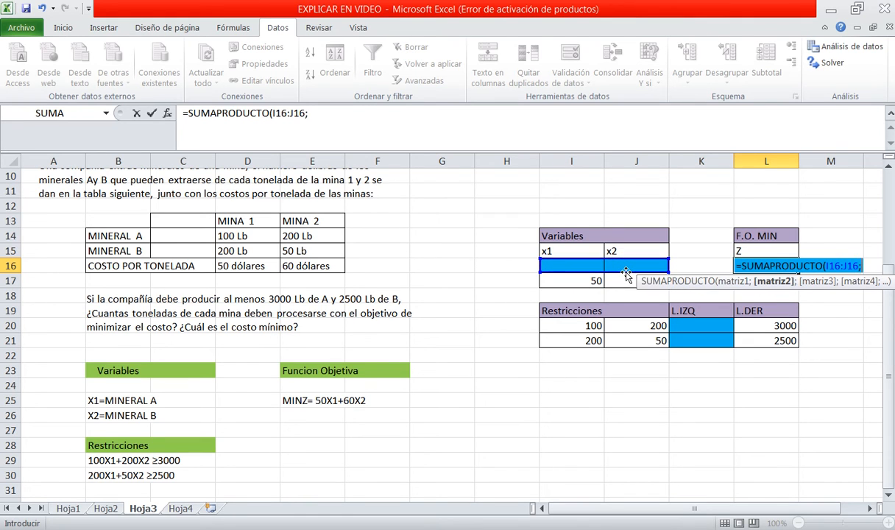
left_click_drag(559, 280, 627, 289)
type(")")
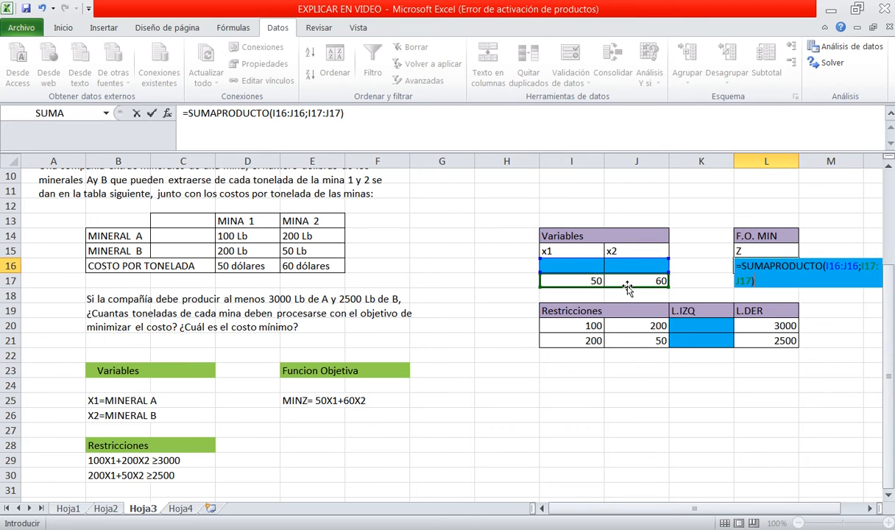
key("Return")
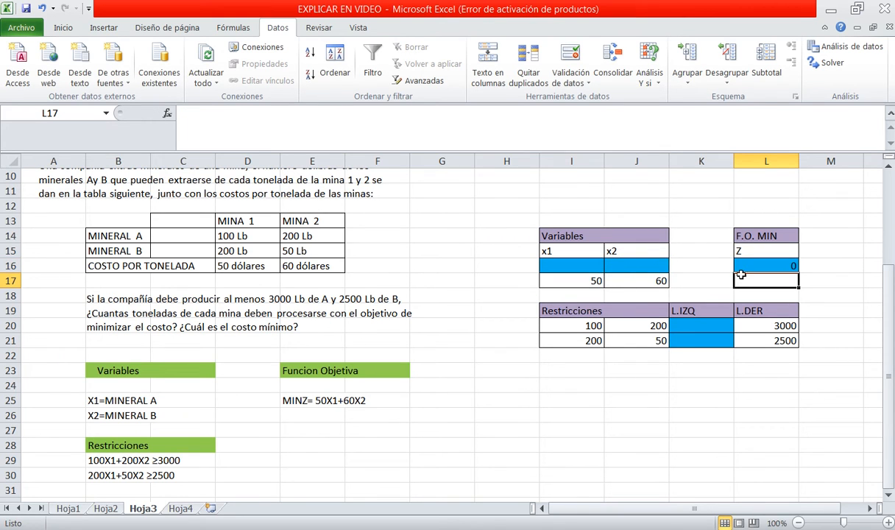
Step: Examine the restriction coefficients, the L.IZQ cell and the L.DER limits in rows 20 and 21
left_click(570, 372)
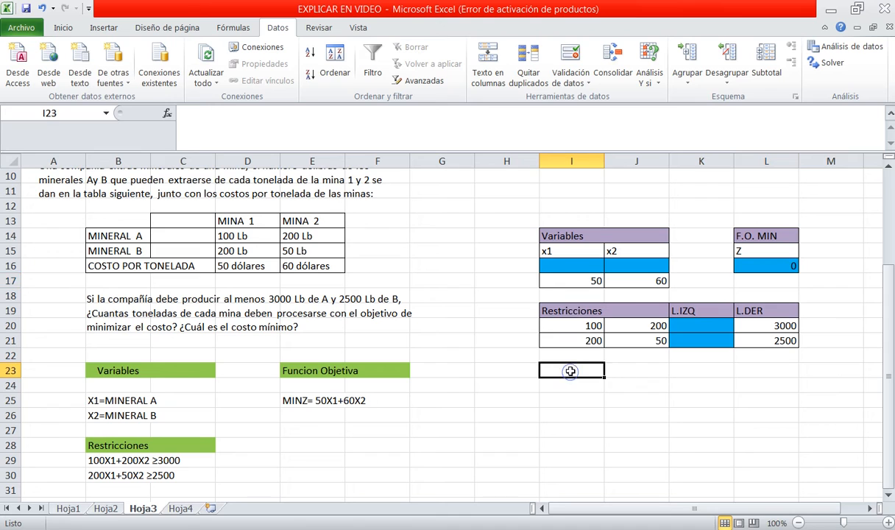
left_click(574, 327)
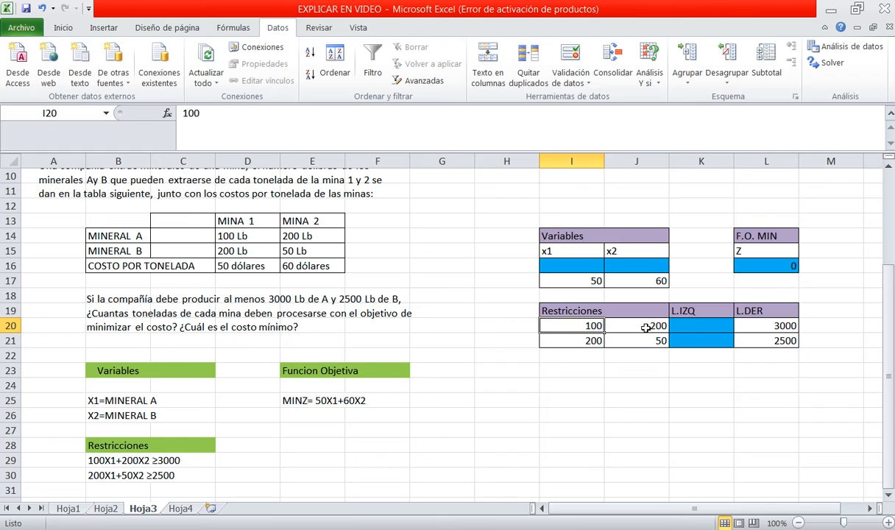
left_click(575, 343)
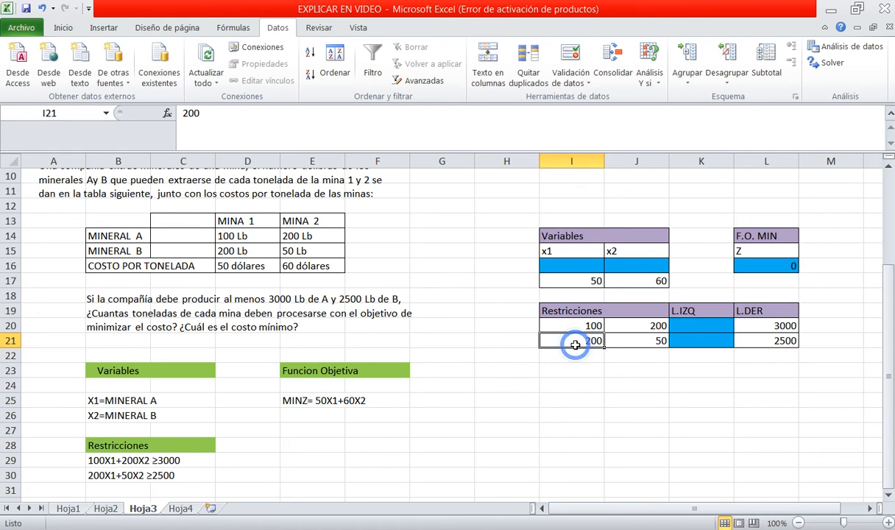
left_click(642, 341)
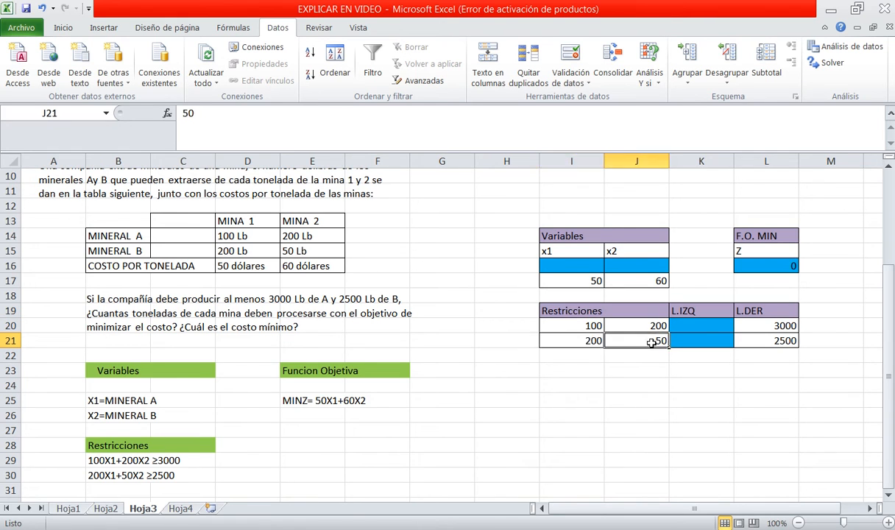
left_click(699, 330)
left_click(750, 326)
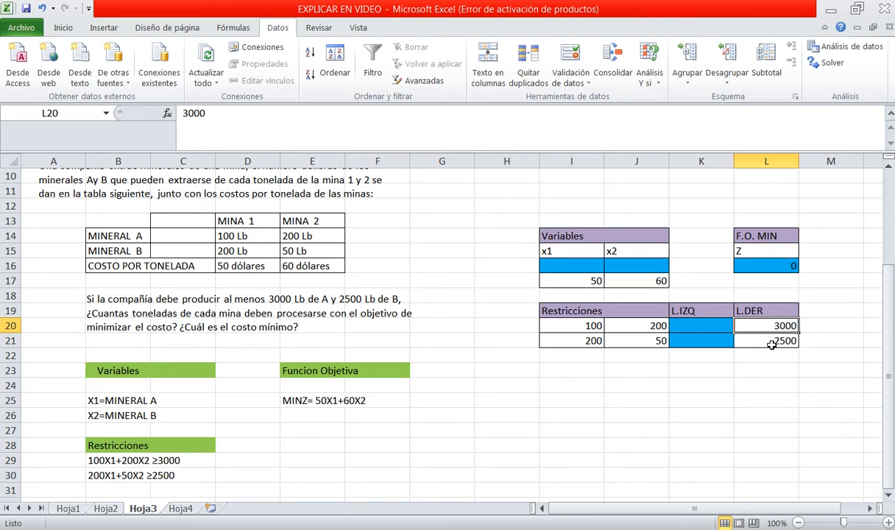
left_click(770, 343)
Step: Enter =SUMAPRODUCTO(I16:J16;I20:J20) in K20 as the left-hand side of the first restriction
left_click(710, 325)
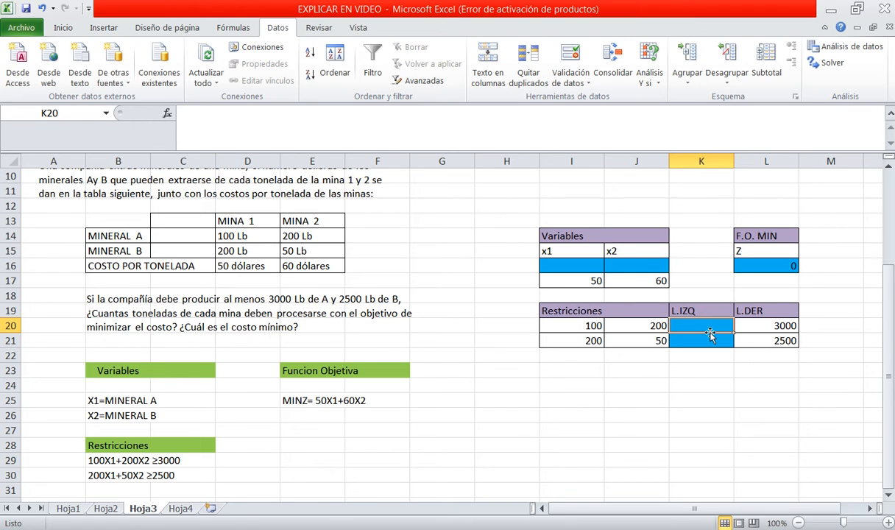
type("=")
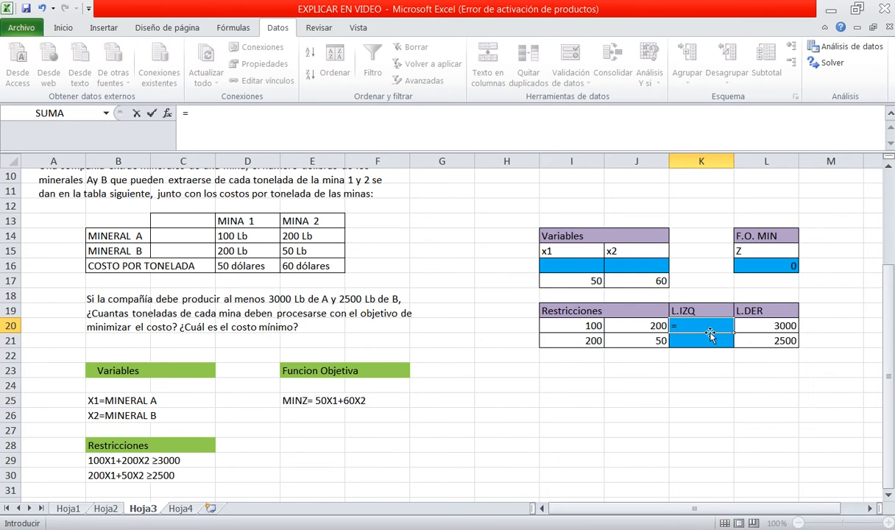
type("SUMA")
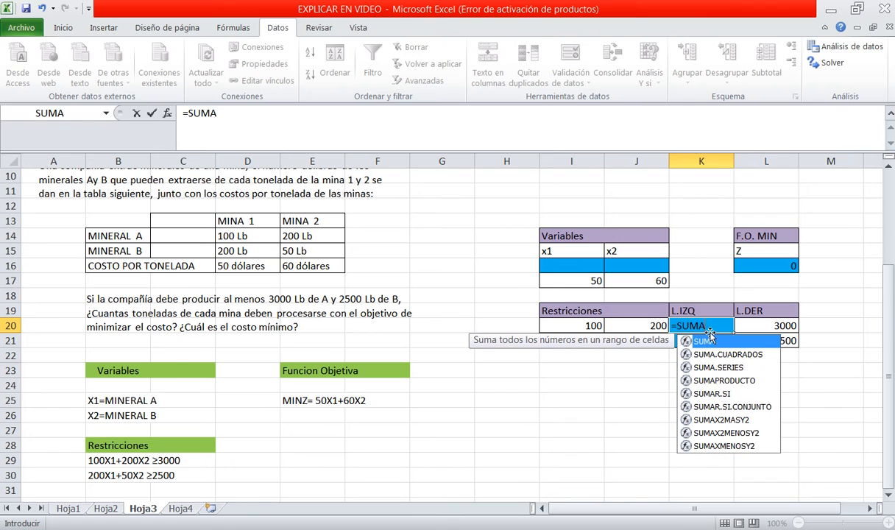
type("P")
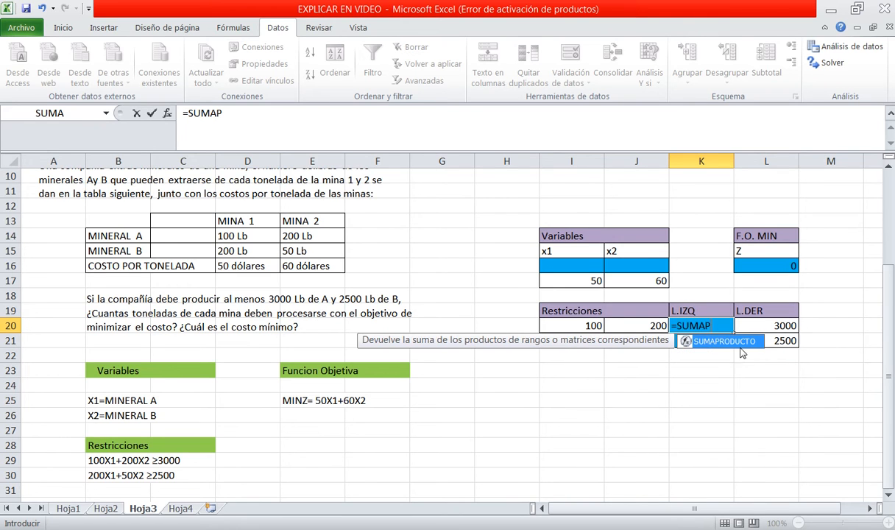
double_click(732, 342)
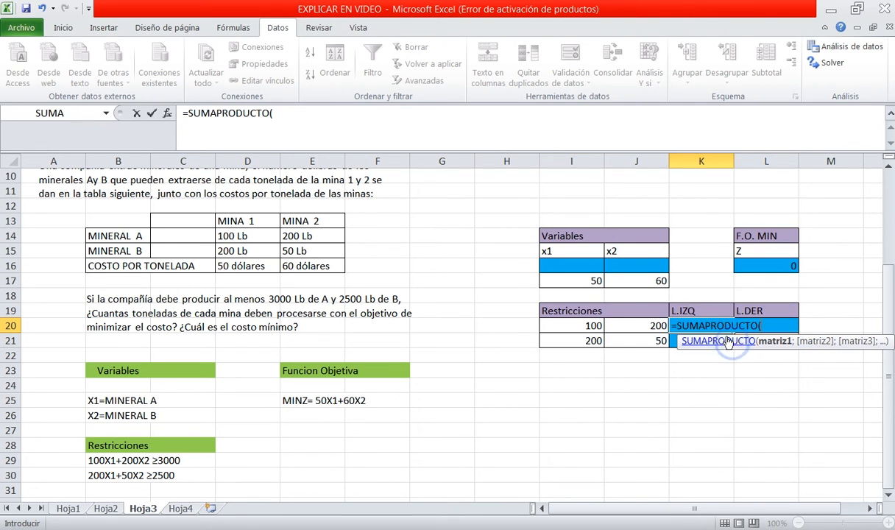
left_click_drag(570, 263, 616, 269)
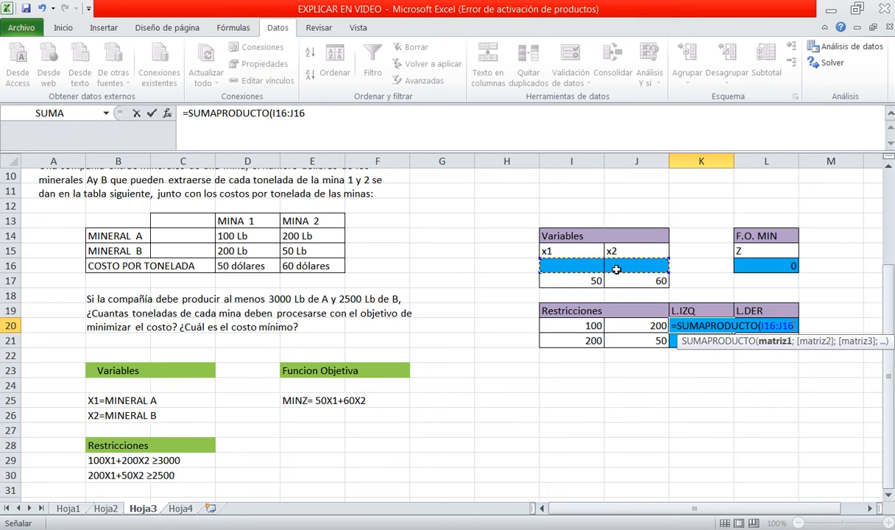
type(";")
left_click_drag(566, 324, 611, 328)
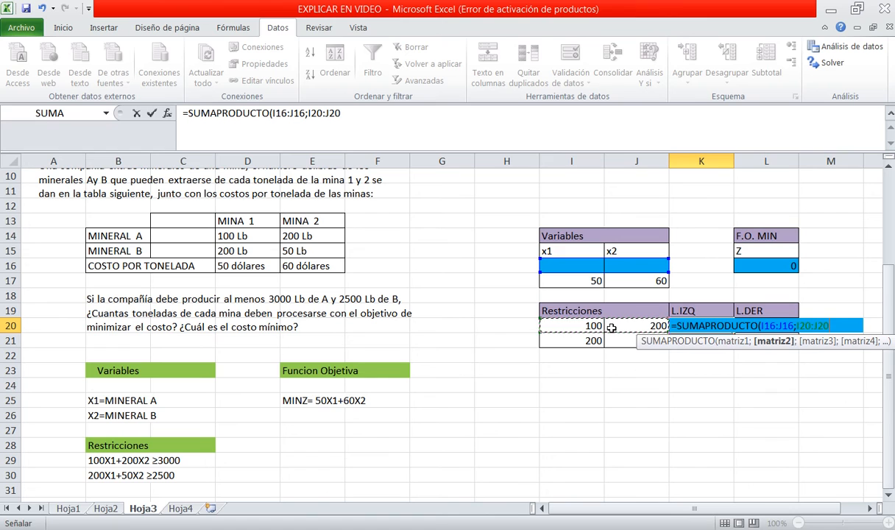
key("Return")
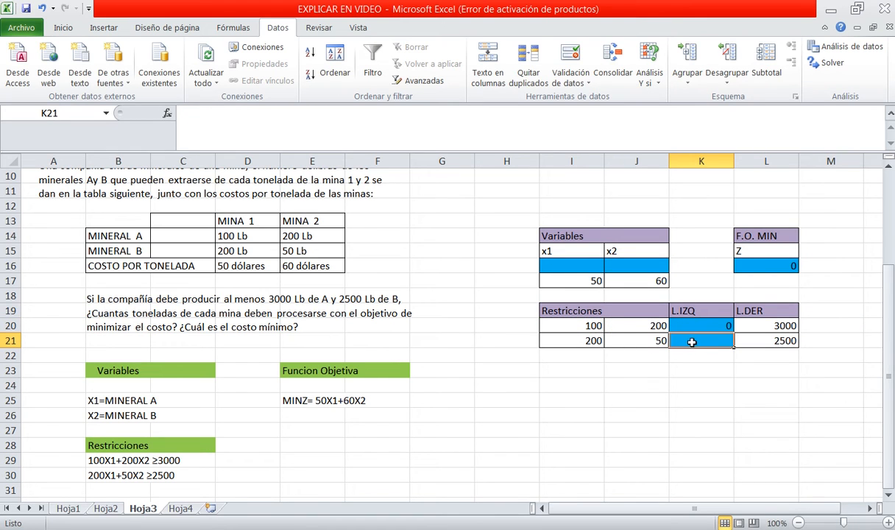
Step: Enter =SUMAPRODUCTO(I16:J16;I21:J21) in K21 as the left-hand side of the second restriction
type("=")
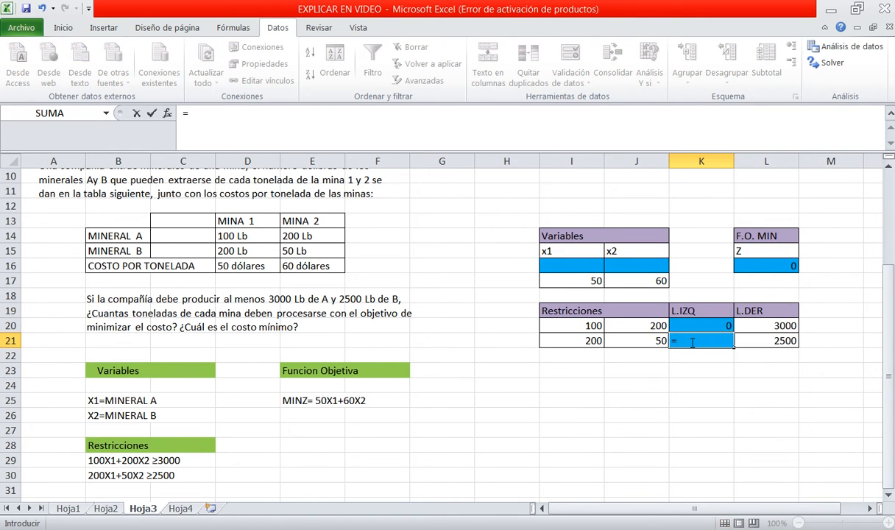
type("SUMAP")
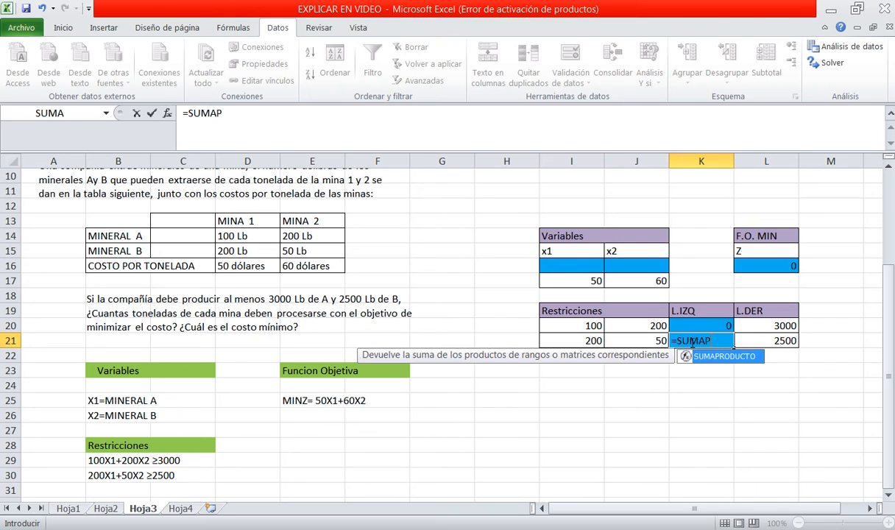
double_click(688, 354)
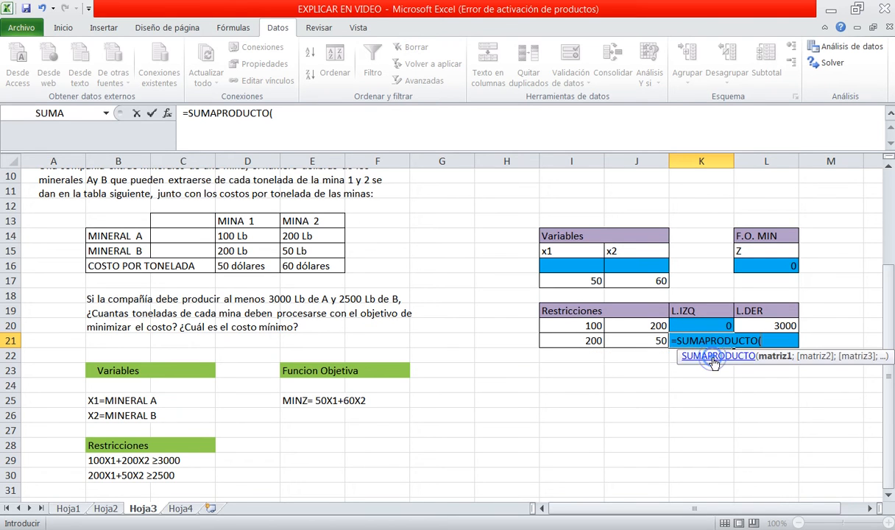
left_click_drag(559, 266, 613, 274)
type(";")
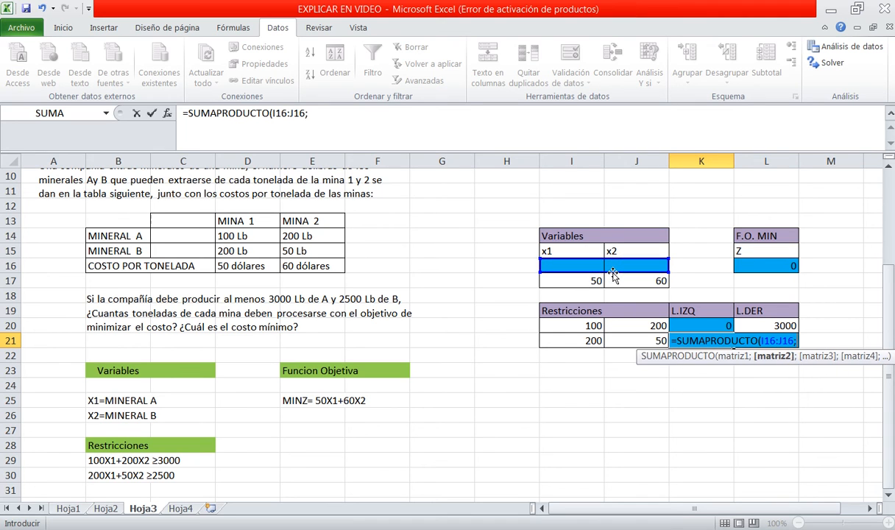
left_click_drag(579, 341, 616, 340)
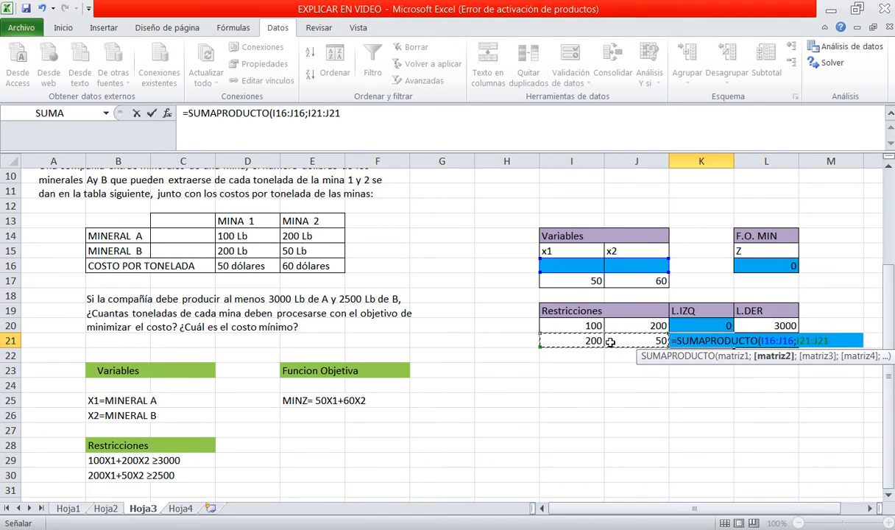
type(")")
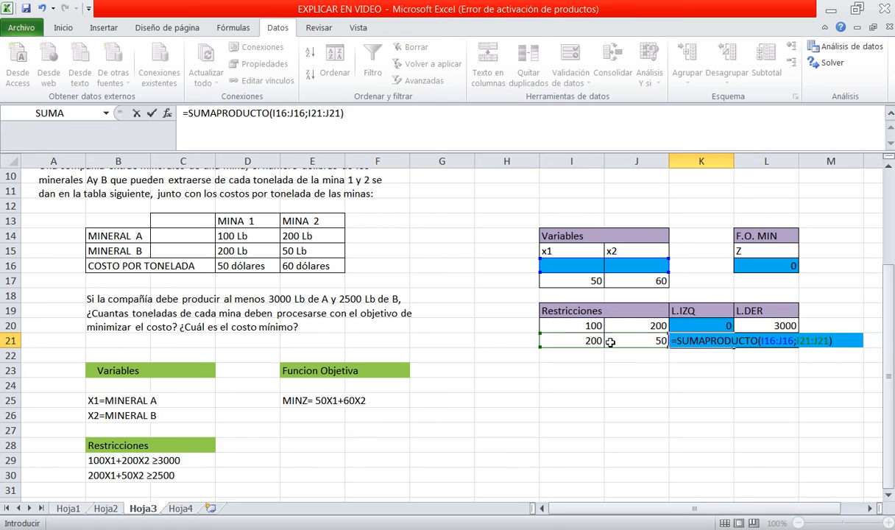
key("Return")
Step: Open Solver, set the objective to the Z cell $L$16 and choose to minimize it (Mín)
scroll(610, 342, "up", 1)
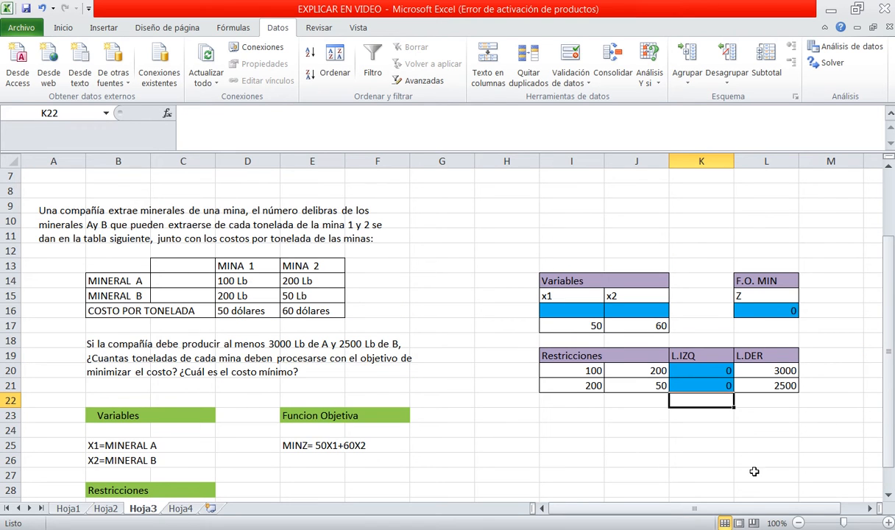
left_click_drag(755, 508, 781, 509)
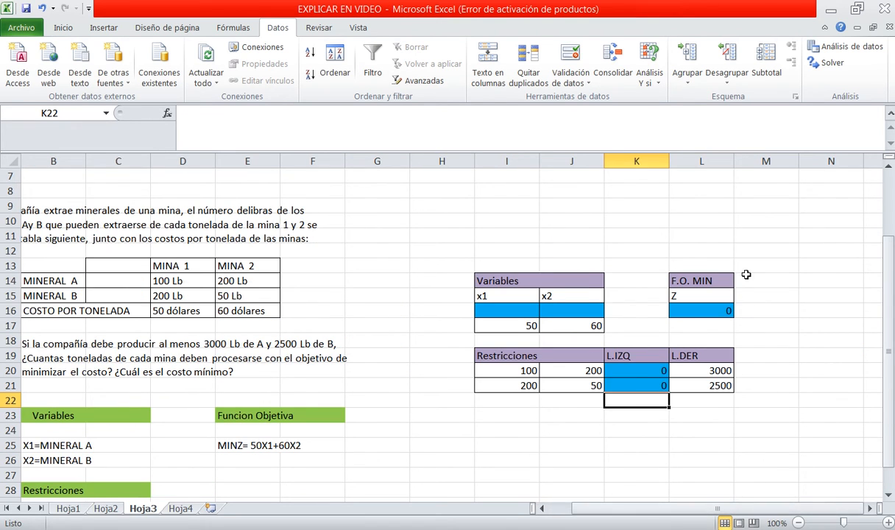
left_click(828, 63)
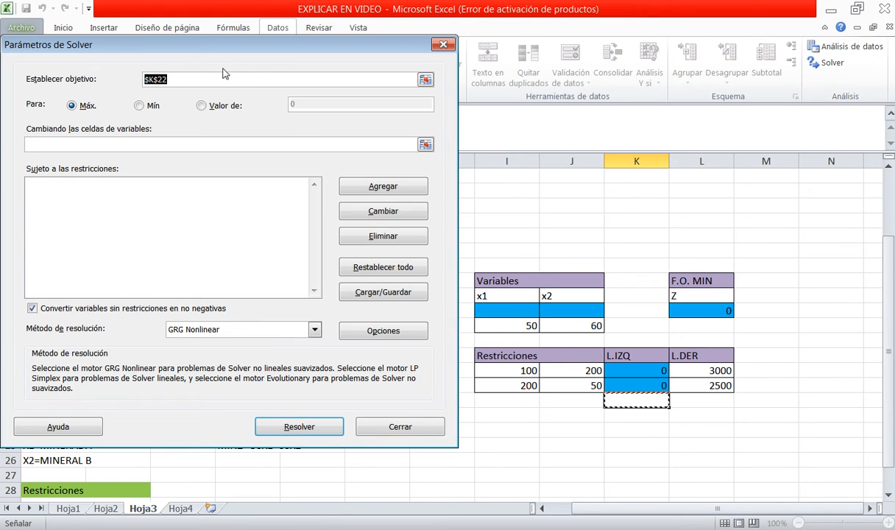
key("BackSpace")
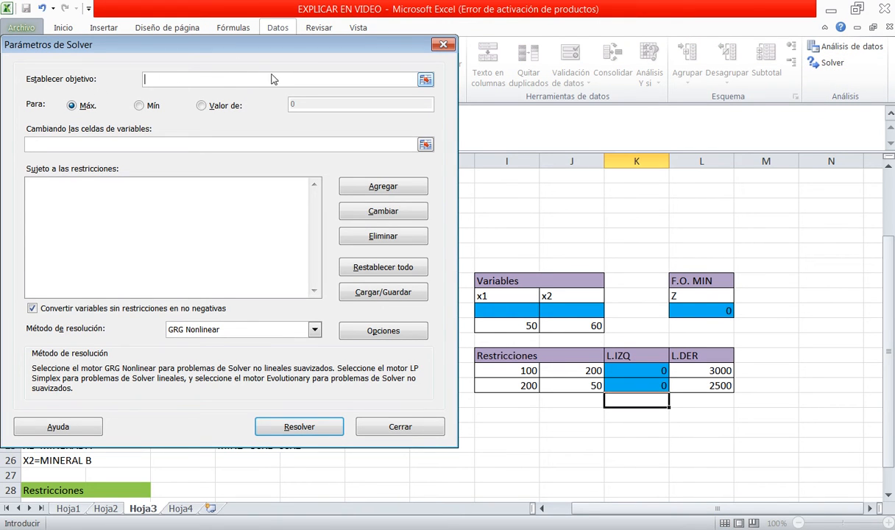
left_click(425, 79)
left_click(696, 312)
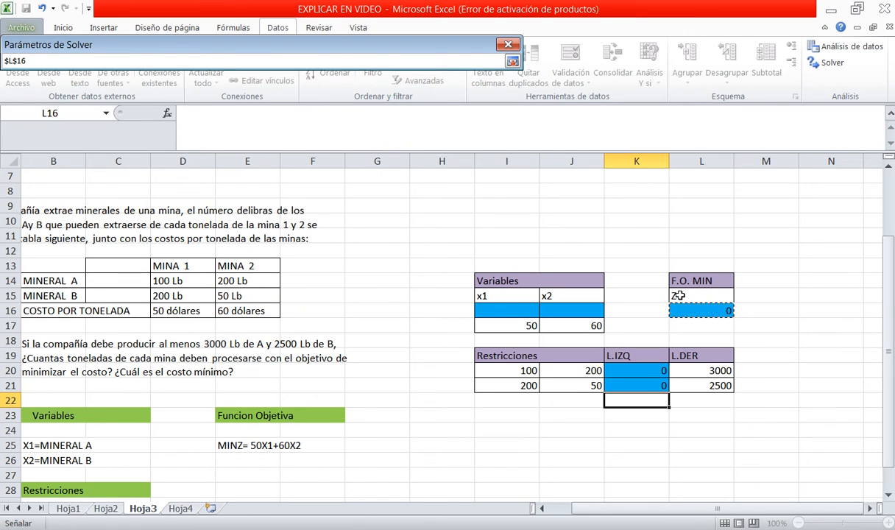
left_click(512, 61)
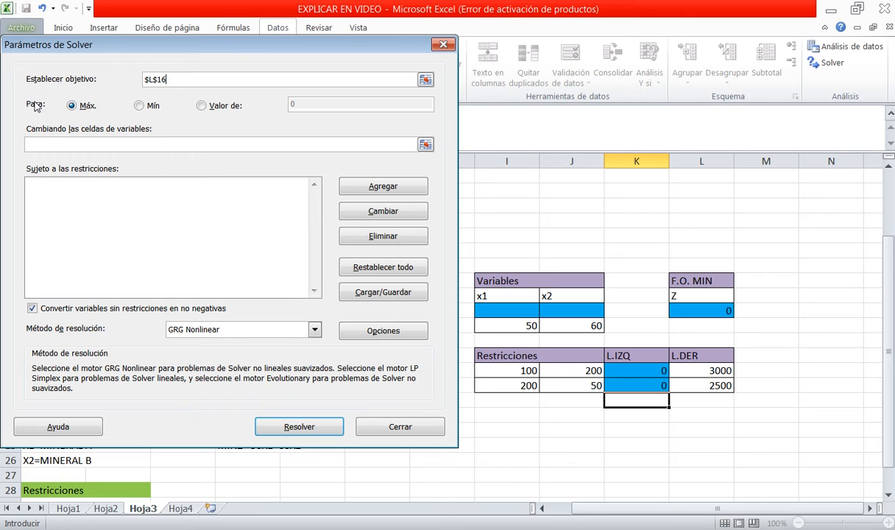
left_click(141, 107)
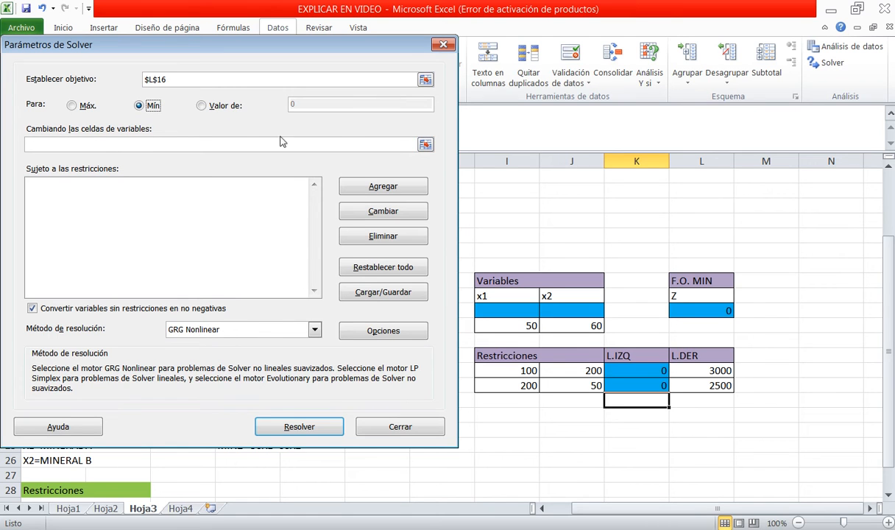
Step: Set Solver's variable cells to $I$16:$J$16, the blue cells under x1 and x2
left_click(430, 147)
left_click_drag(504, 309, 550, 314)
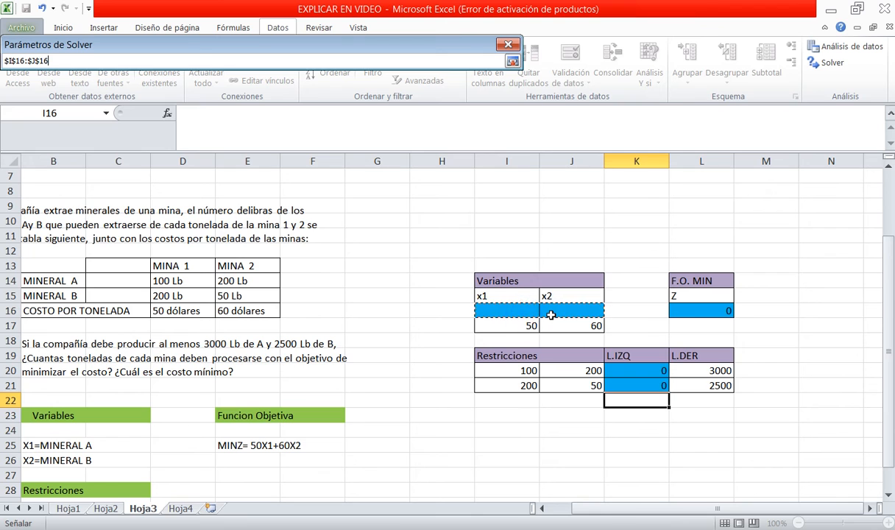
left_click(512, 61)
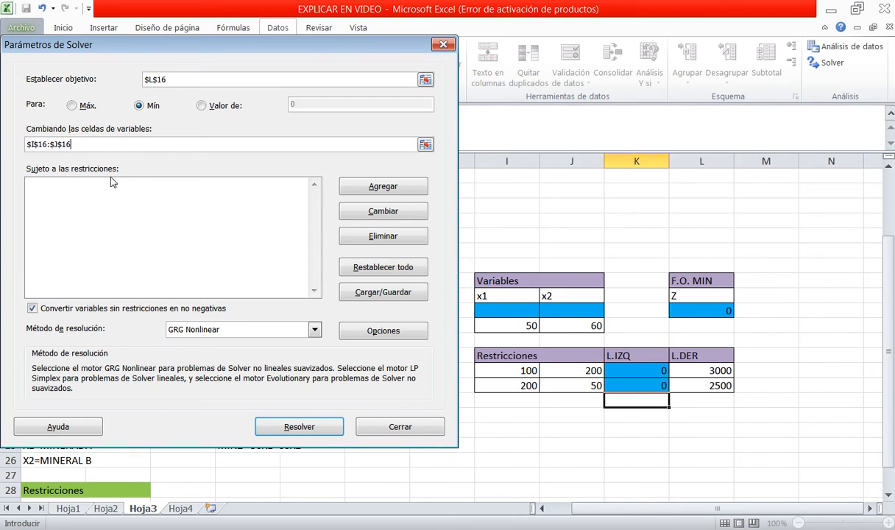
Step: Add the first Solver restriction, $K$20 >= $L$20, and continue with another restriction
left_click(382, 188)
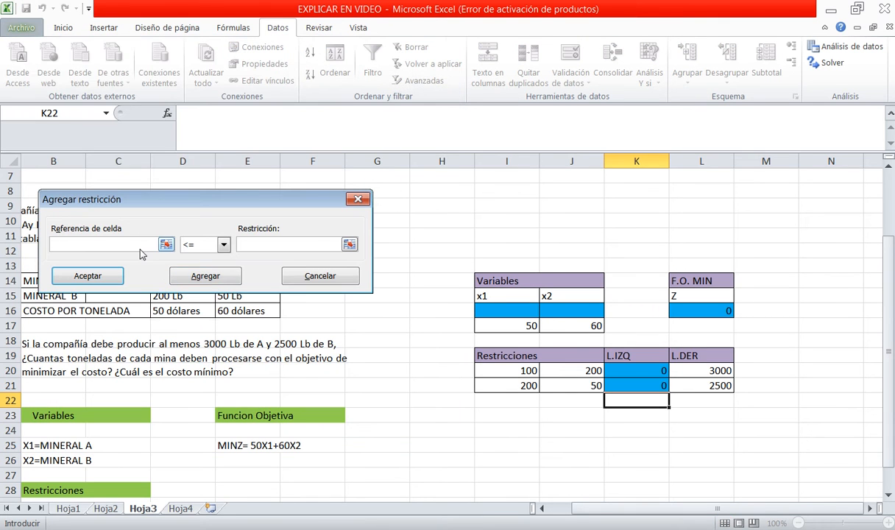
left_click(622, 372)
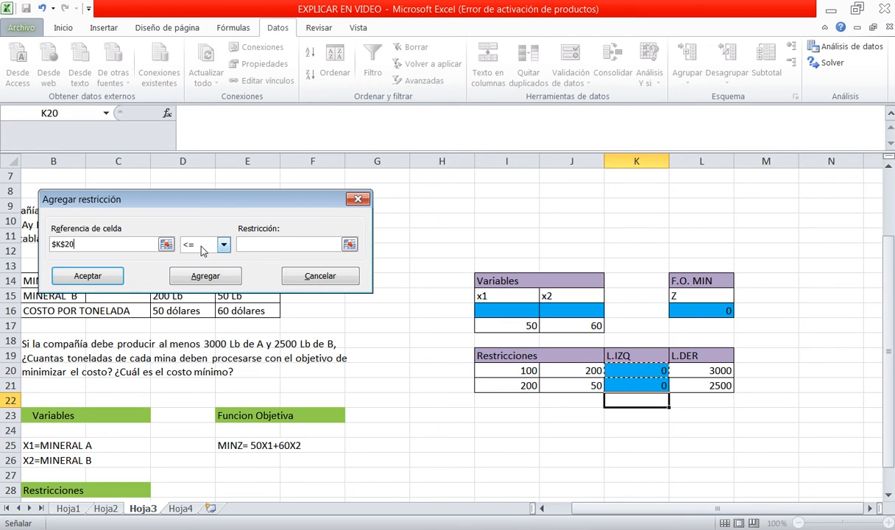
scroll(221, 327, "down", 1)
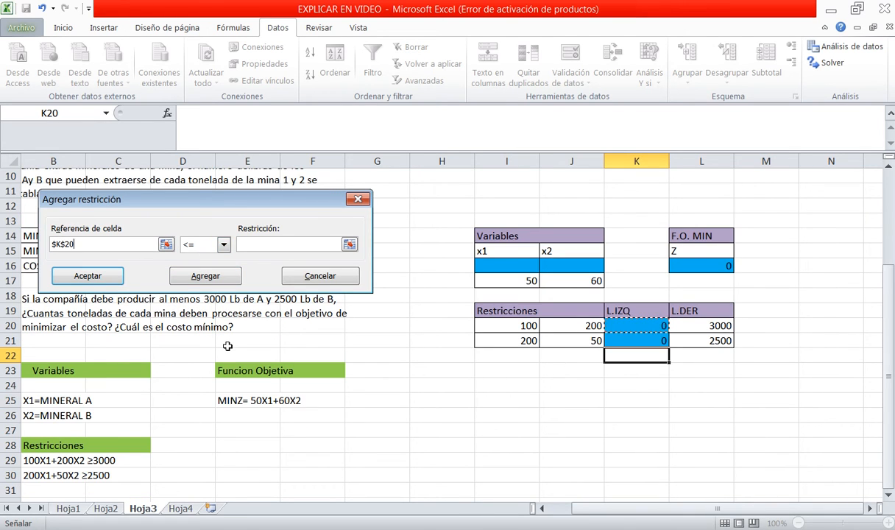
left_click(225, 245)
left_click(203, 274)
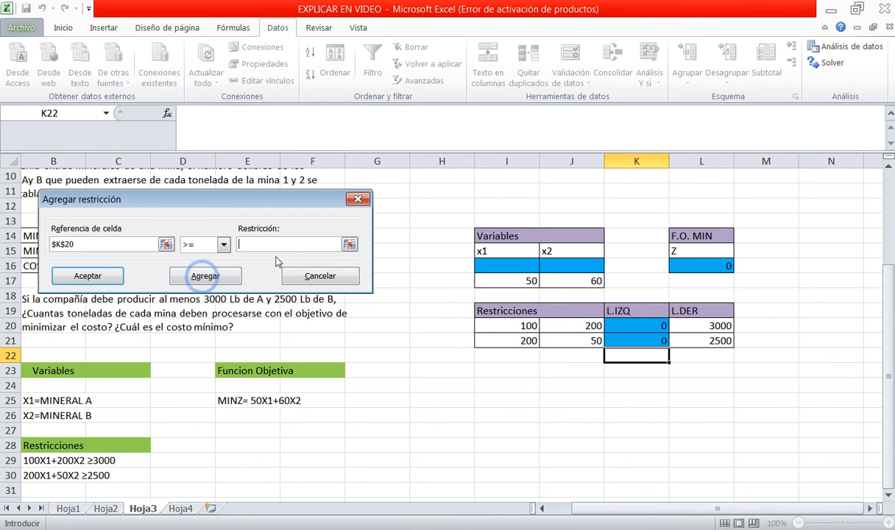
left_click(349, 245)
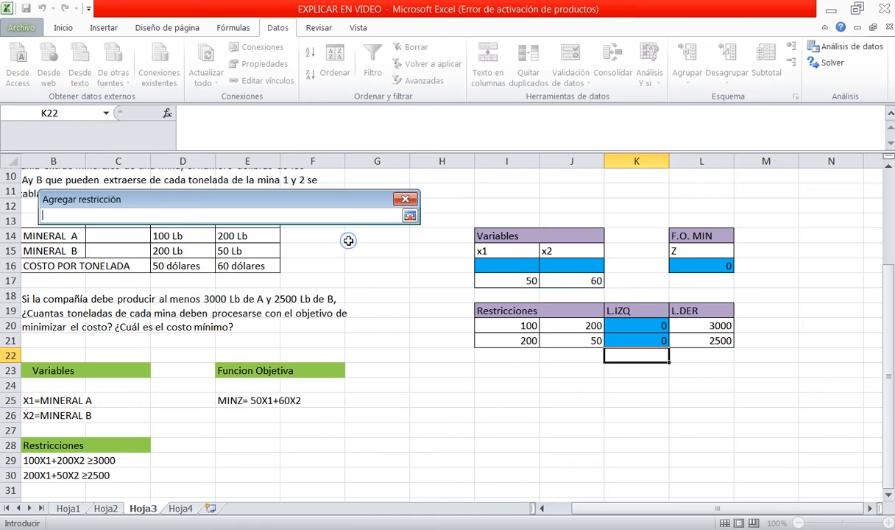
left_click(705, 328)
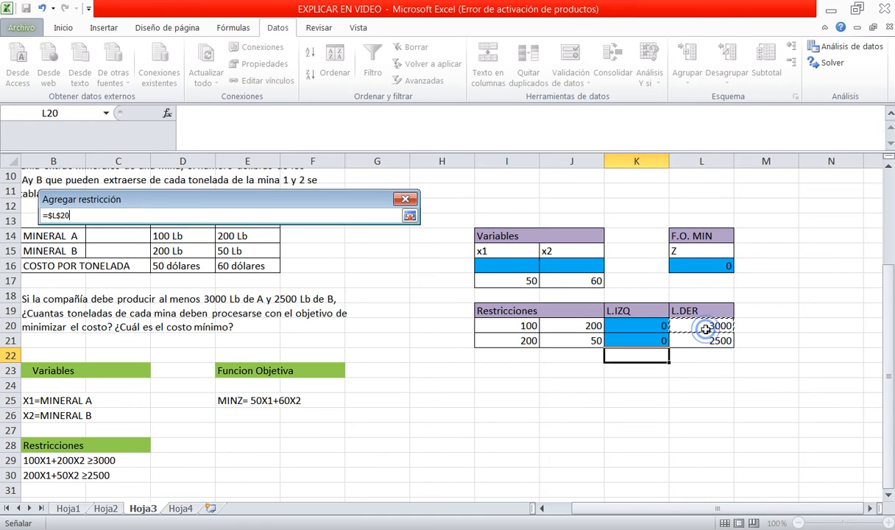
left_click(409, 216)
left_click(218, 283)
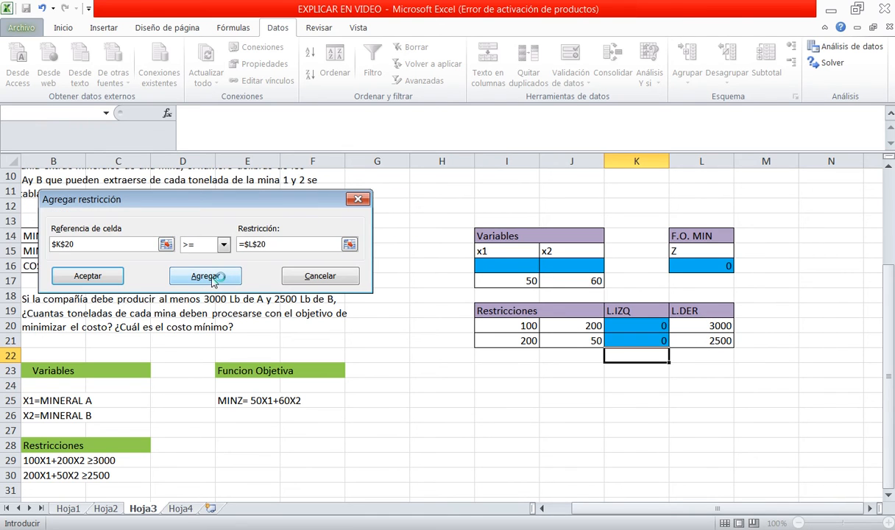
Step: Define the second restriction as $K$21 >= $L$21 and return to the Solver parameters
left_click(643, 340)
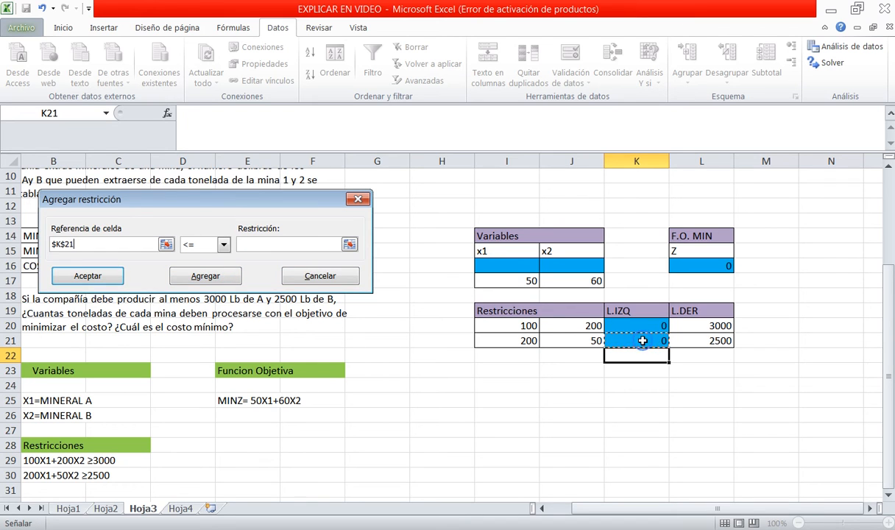
left_click(224, 245)
left_click(198, 275)
left_click(295, 244)
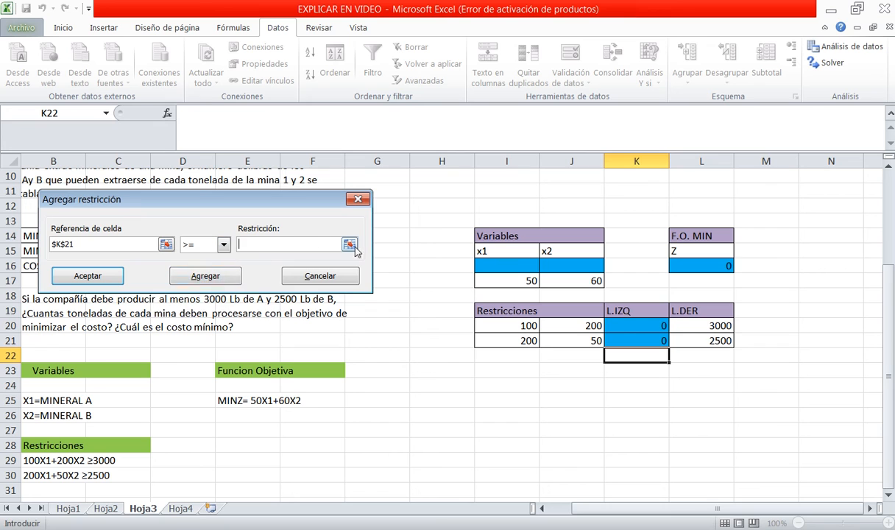
left_click(349, 245)
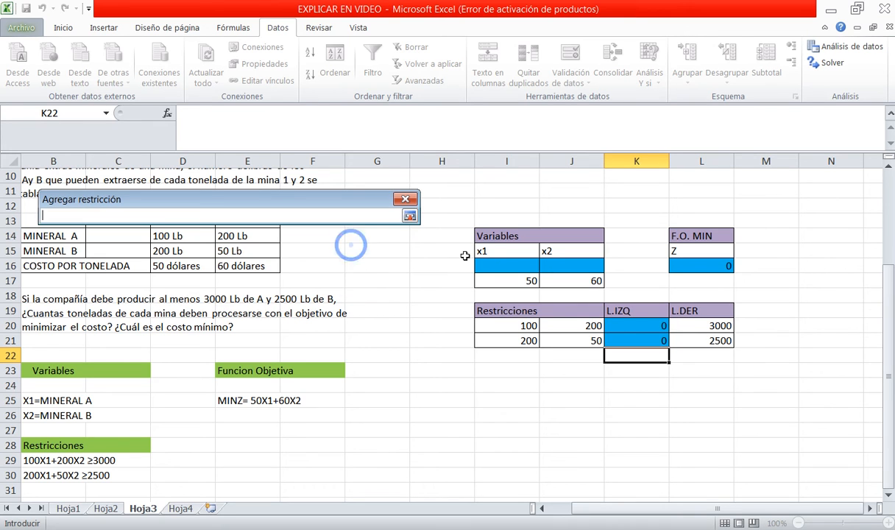
left_click(700, 340)
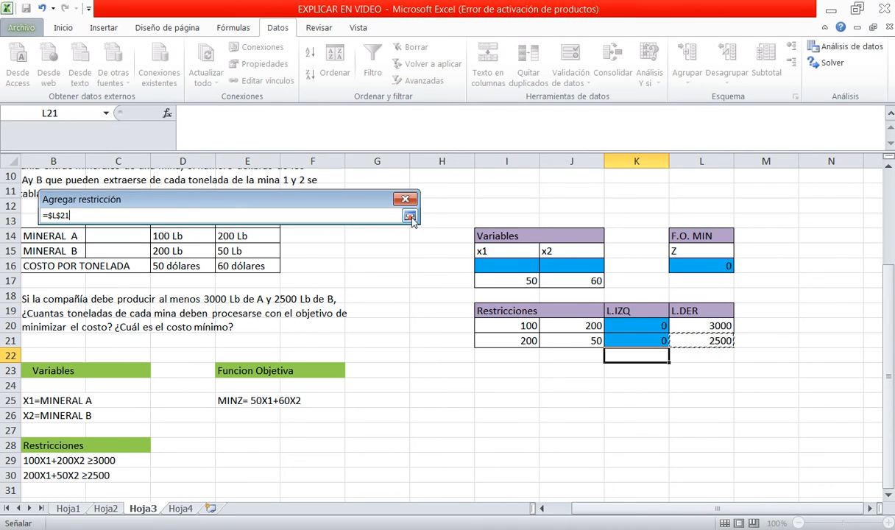
left_click(409, 216)
left_click(104, 269)
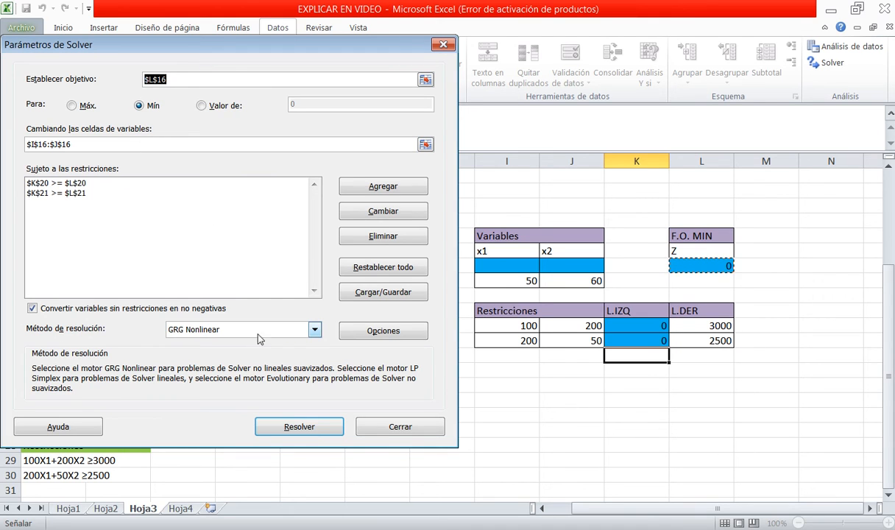
Step: Select Simplex LP as the solving method, solve the model and keep the Solver solution
left_click(314, 330)
left_click(335, 351)
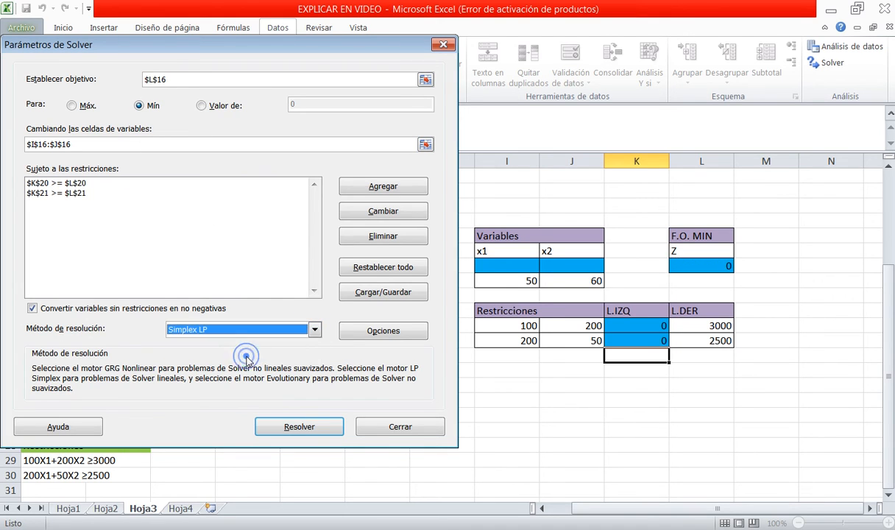
left_click(297, 426)
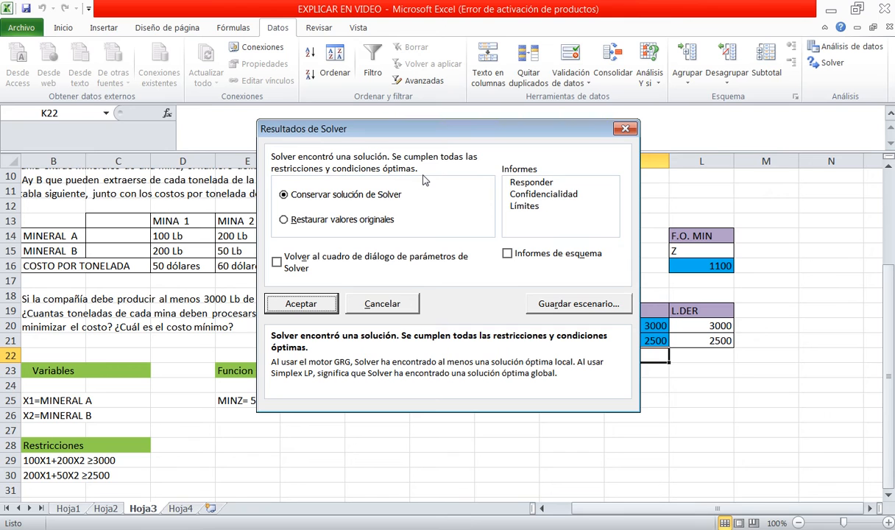
left_click(300, 304)
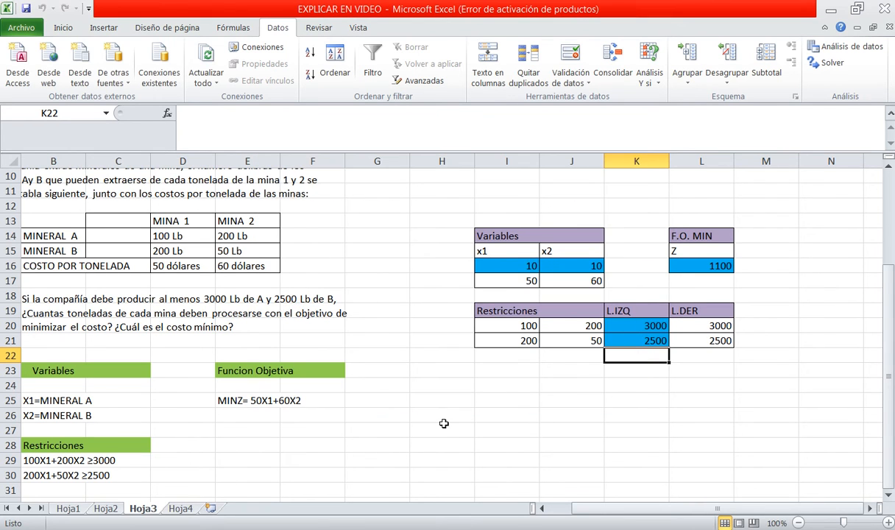
Step: Examine the solved x1, x2 and Z values and the restriction results against the mine problem's statement
scroll(442, 421, "down", 1)
scroll(444, 423, "up", 1)
left_click_drag(647, 507, 617, 513)
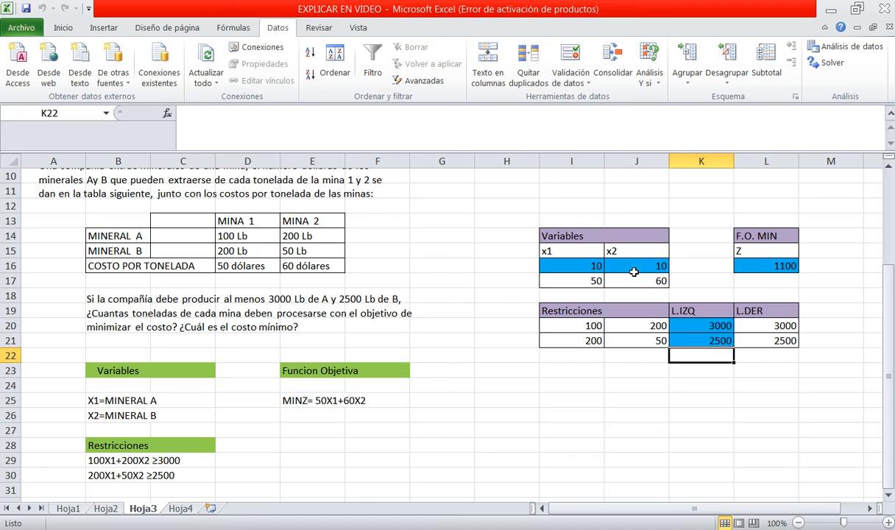
left_click_drag(616, 507, 660, 517)
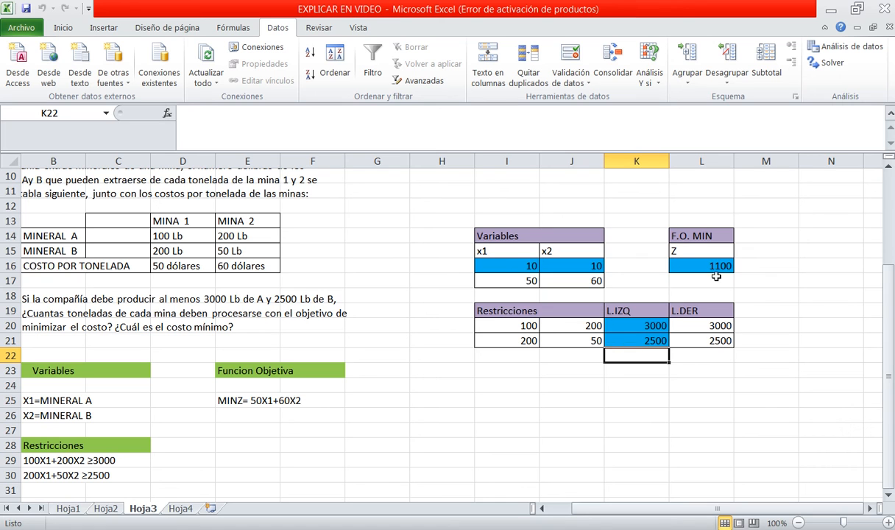
left_click_drag(611, 513, 581, 510)
scroll(514, 413, "down", 1)
scroll(506, 412, "up", 2)
scroll(507, 412, "up", 1)
scroll(506, 410, "down", 1)
scroll(507, 409, "up", 2)
scroll(507, 409, "down", 1)
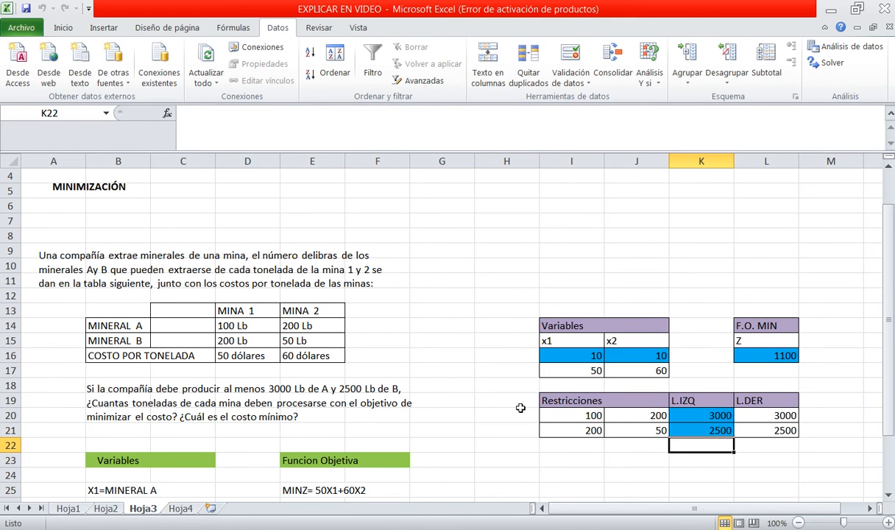
Step: Open Hoja4 and read through the oil refinery minimization problem, its variables, objective function and restrictions
left_click(185, 515)
scroll(431, 391, "up", 2)
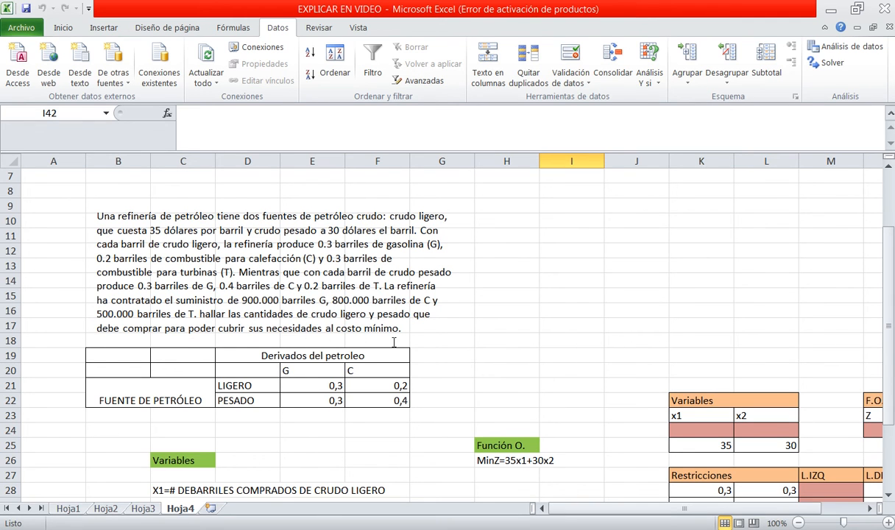
scroll(371, 325, "down", 2)
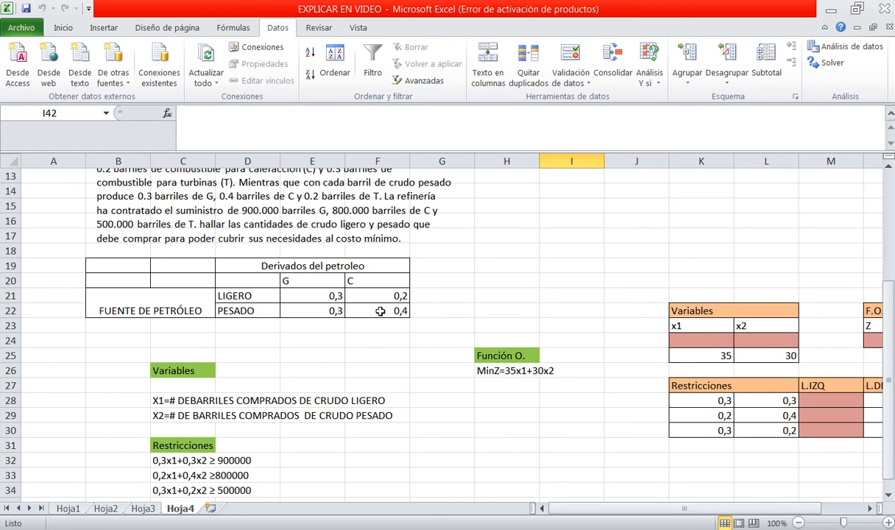
Step: Enter =SUMAPRODUCTO(K24:L24;K25:L25) in N24 as the objective function Z of the refinery model
scroll(379, 311, "down", 1)
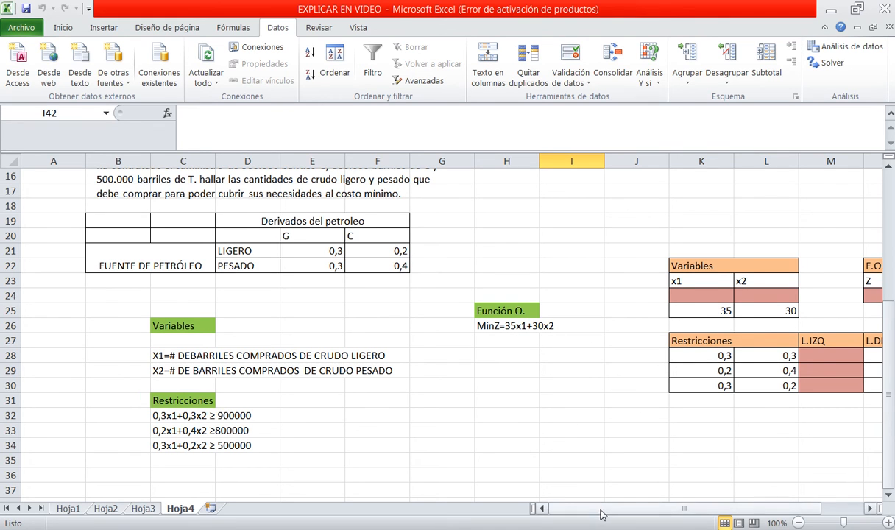
left_click_drag(600, 513, 615, 513)
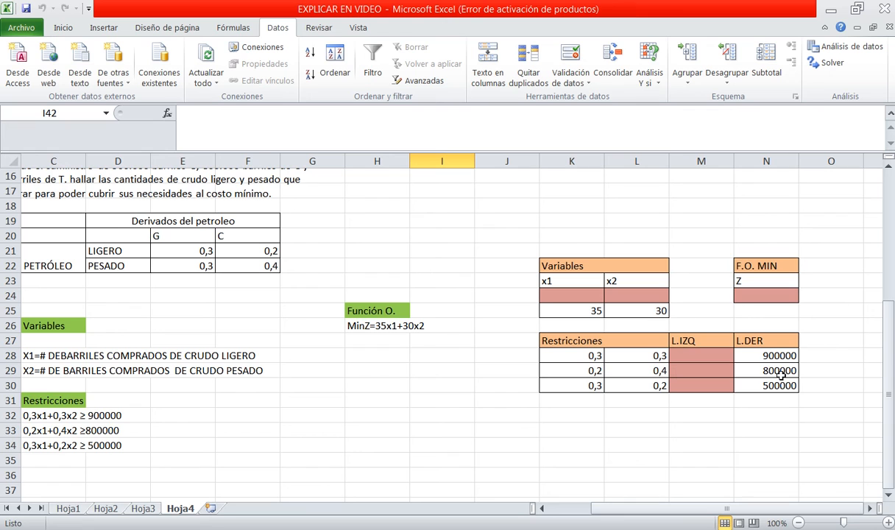
left_click(690, 513)
left_click(773, 295)
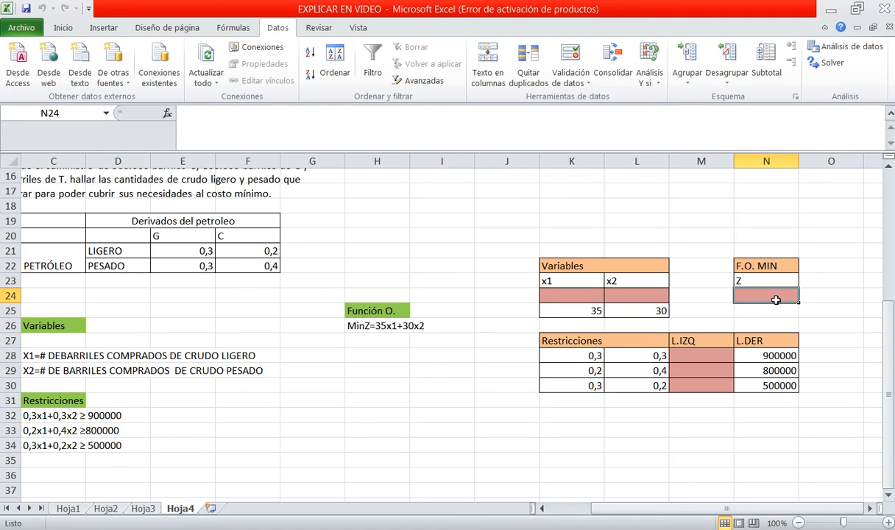
type("=")
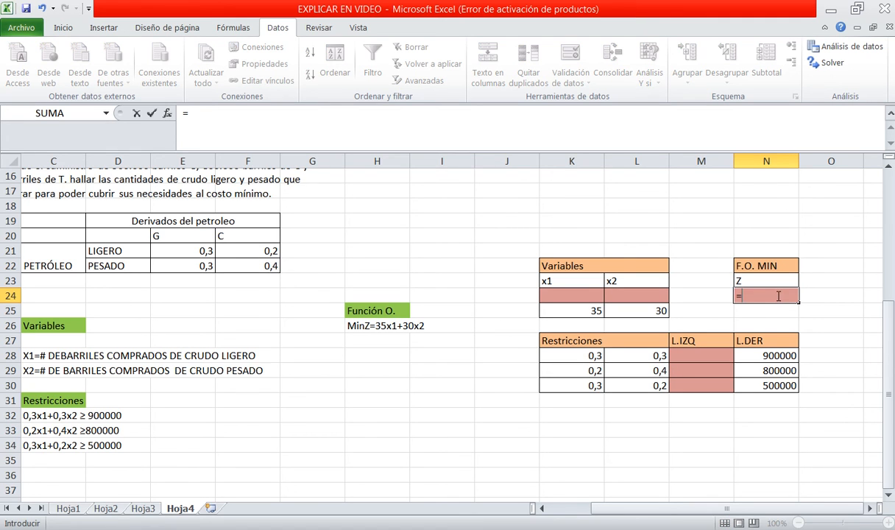
type("SUMAP")
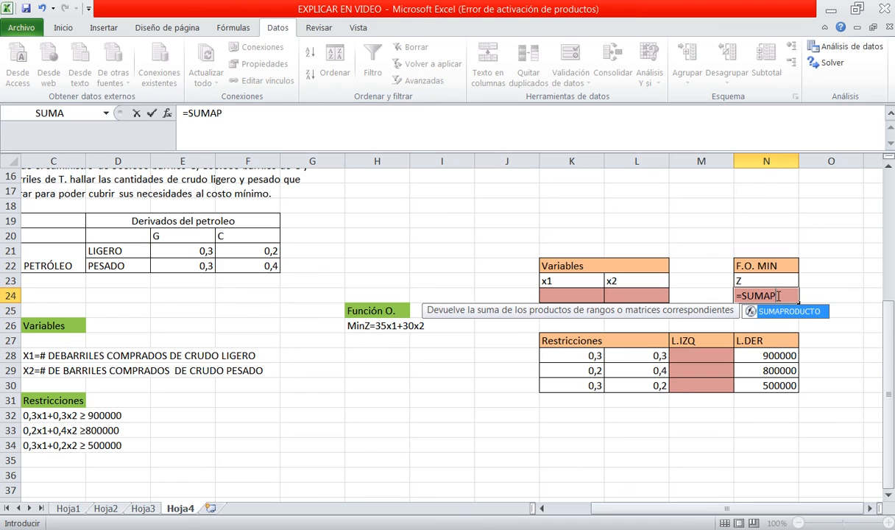
key("Tab")
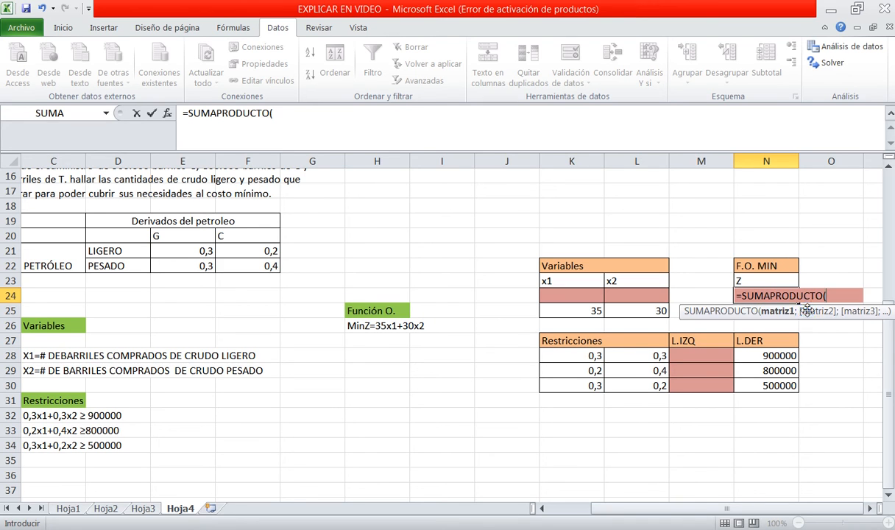
left_click_drag(582, 299, 619, 298)
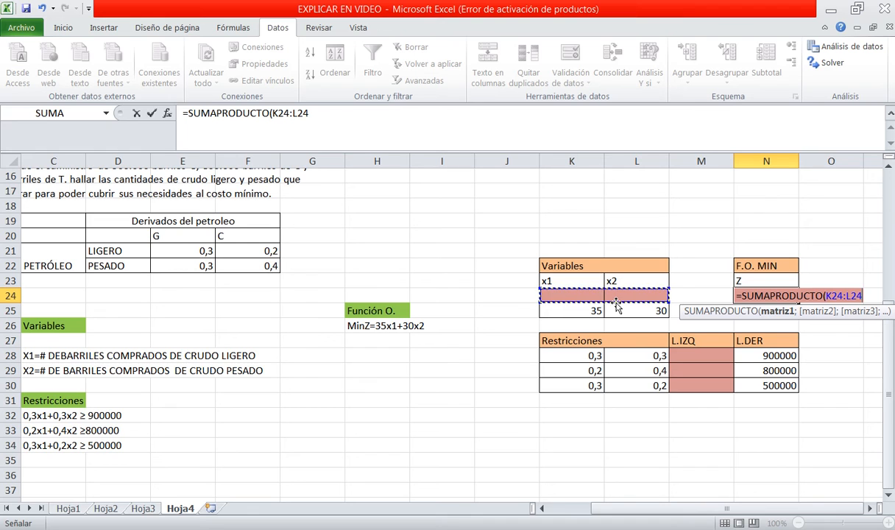
type(";")
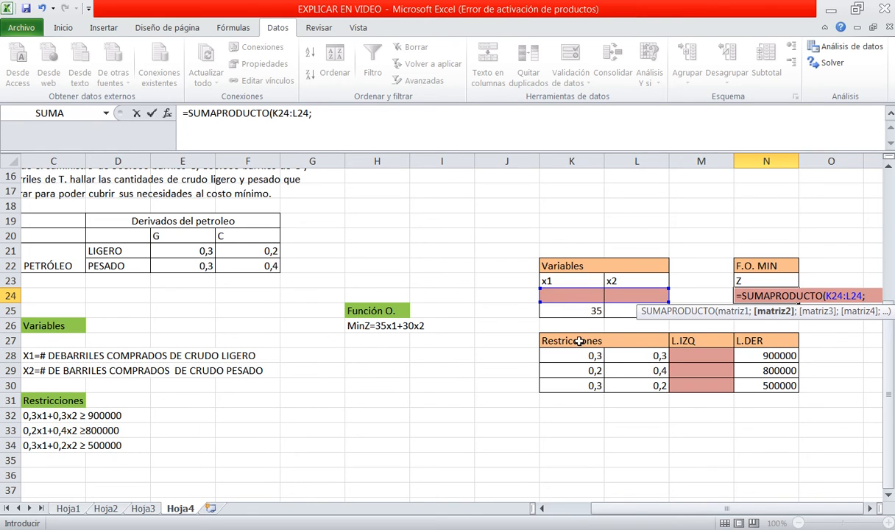
left_click_drag(582, 315, 607, 314)
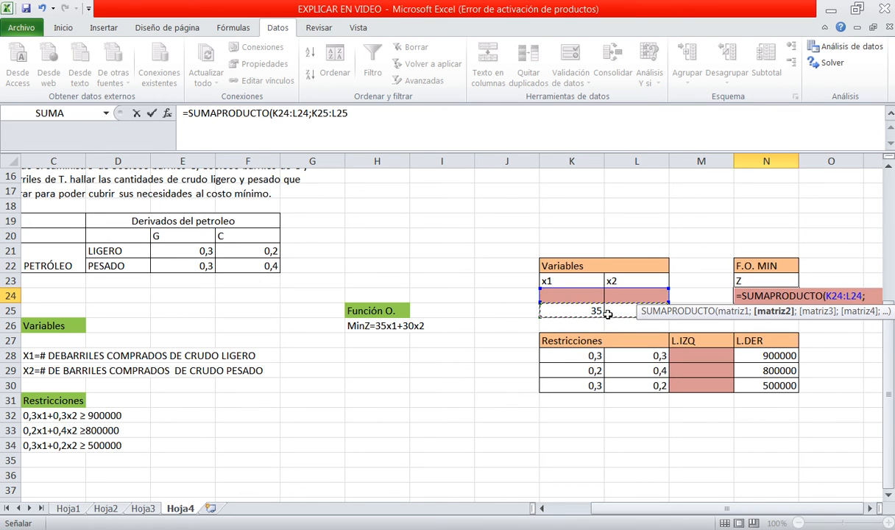
type(")")
key("Return")
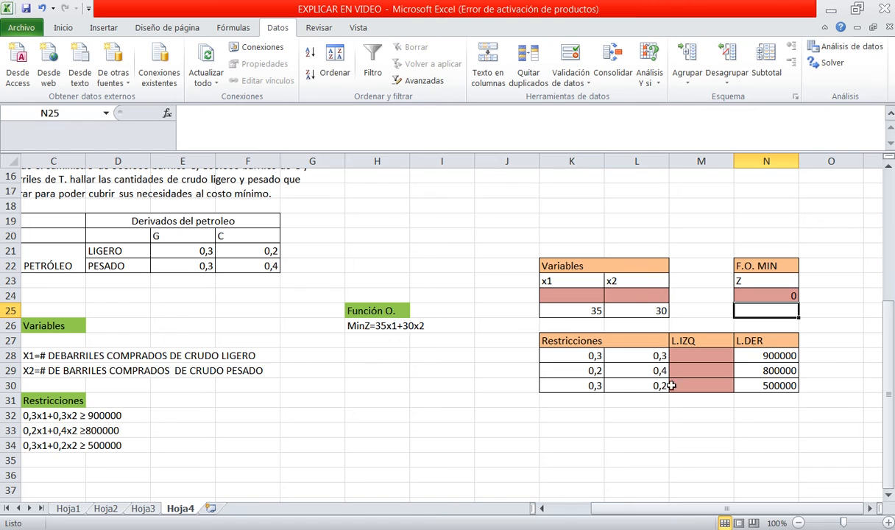
Step: Check the x1 and x2 coefficients and the L.DER values in the restrictions table against the written restrictions
left_click(623, 412)
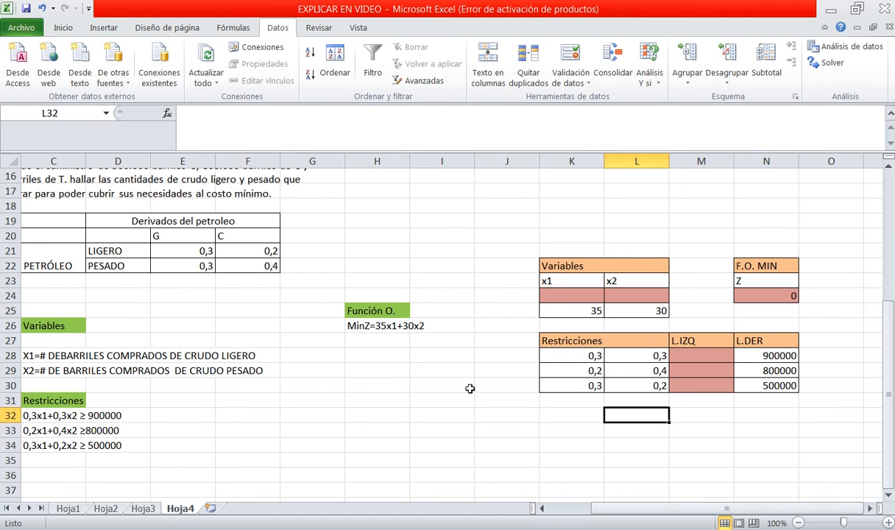
left_click(574, 356)
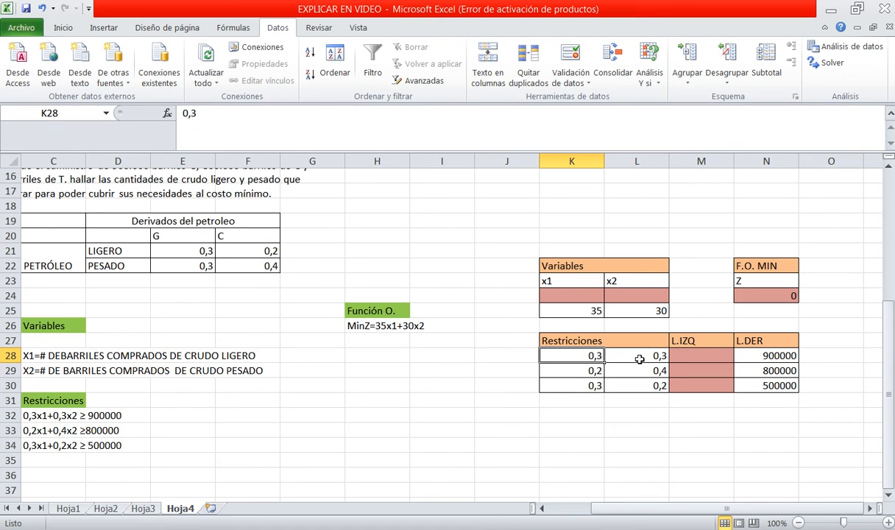
left_click(570, 371)
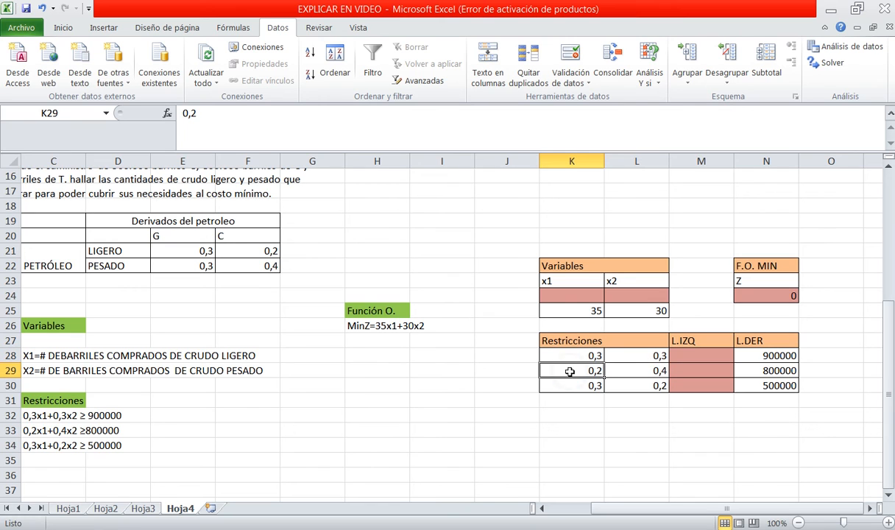
left_click(634, 370)
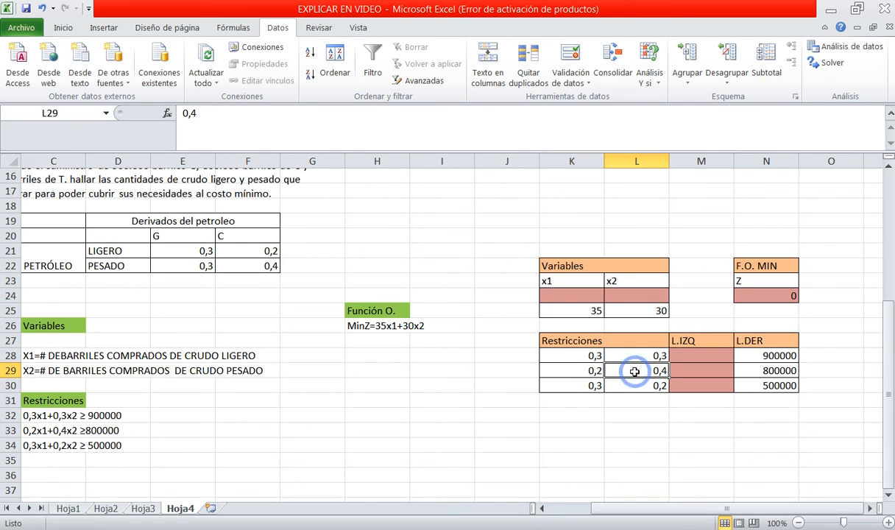
left_click(576, 387)
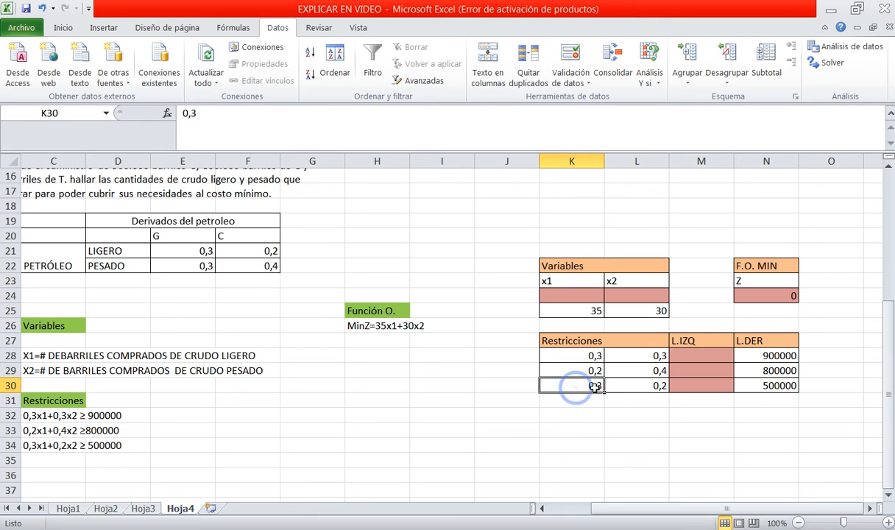
left_click(634, 395)
left_click(634, 386)
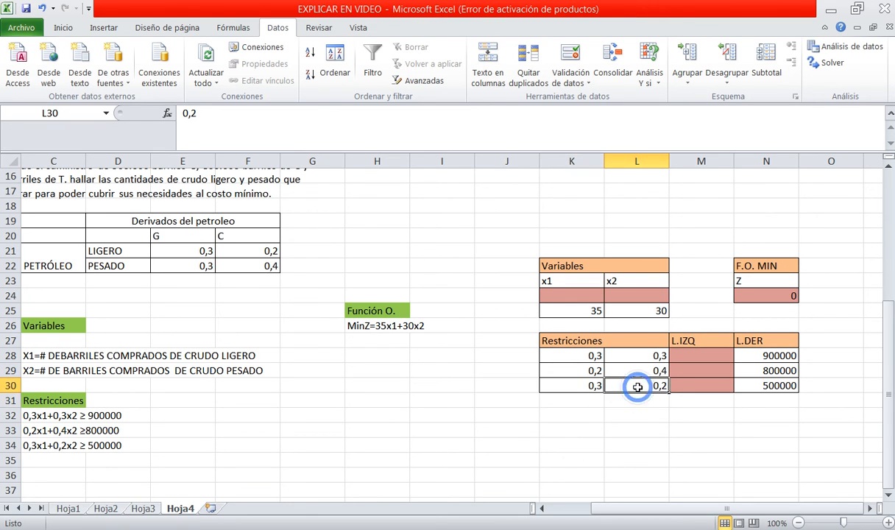
left_click(754, 357)
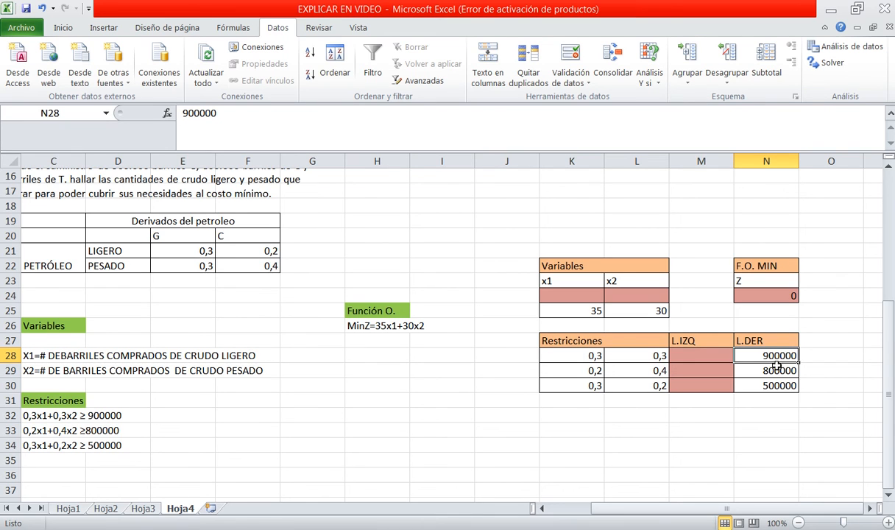
left_click(760, 373)
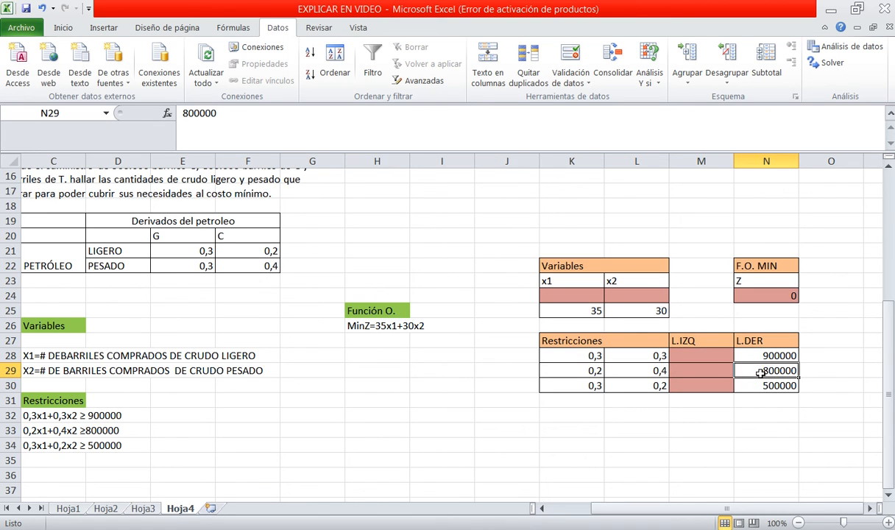
left_click(760, 383)
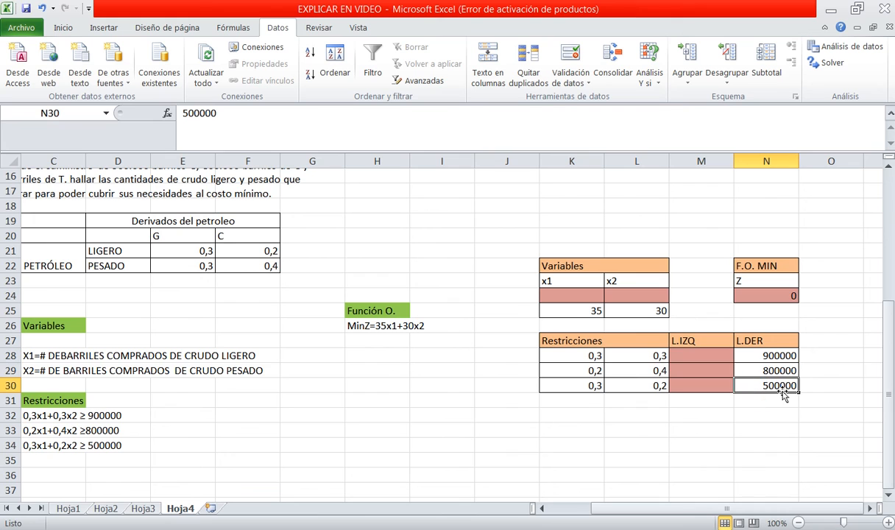
Step: Enter =SUMAPRODUCTO(K24:L24;K28:L28) in M28 as the L.IZQ value of the first restriction
left_click(703, 358)
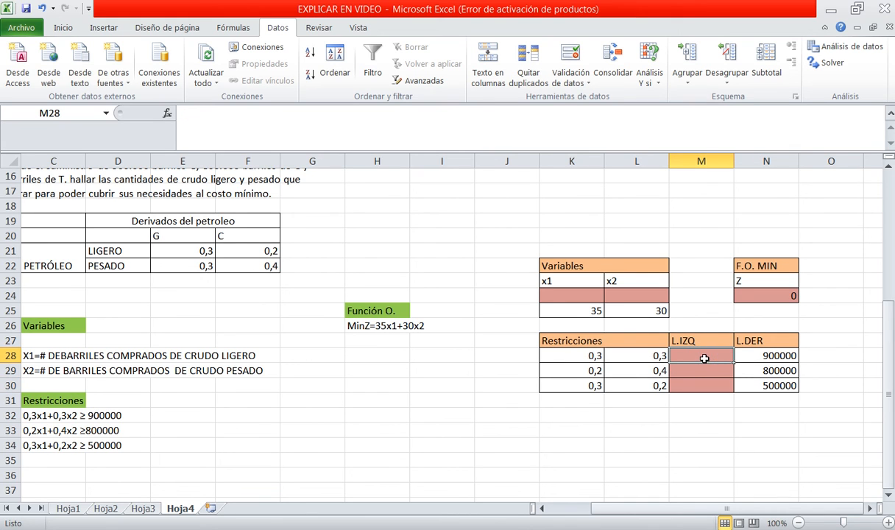
type("?")
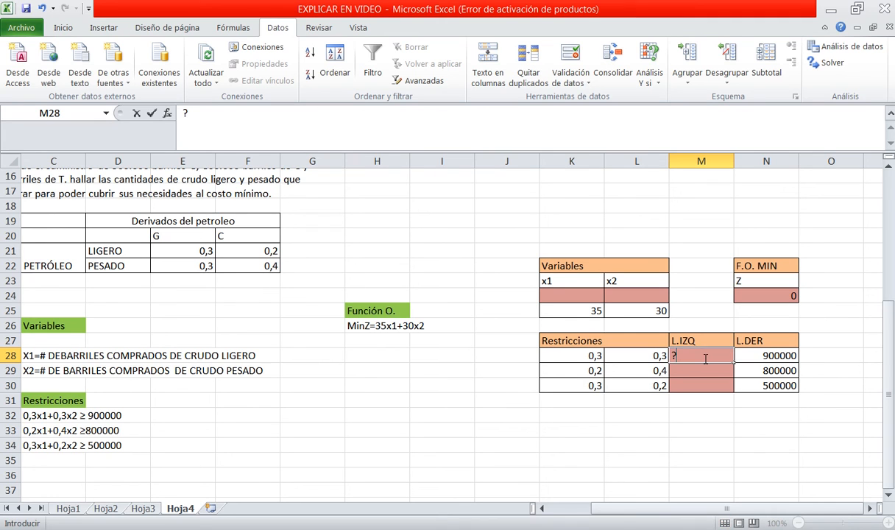
type("=SUMAP")
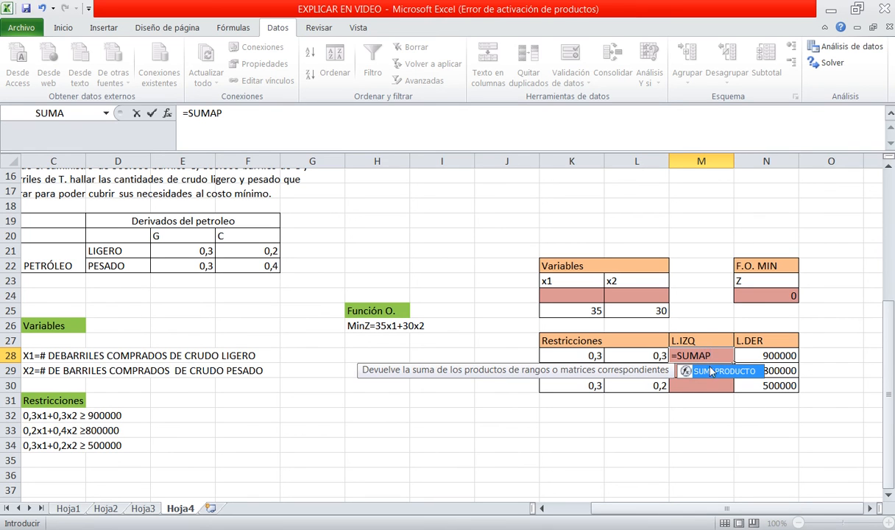
double_click(711, 371)
left_click_drag(587, 299, 617, 295)
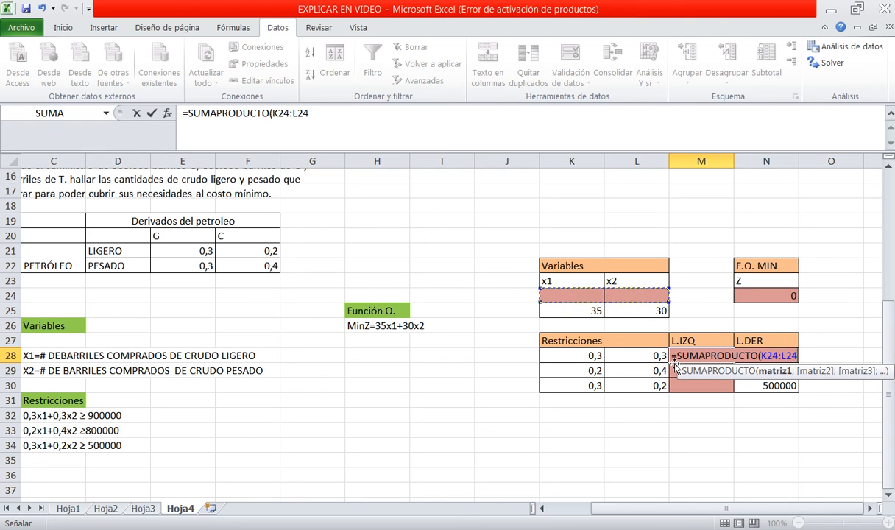
type(";")
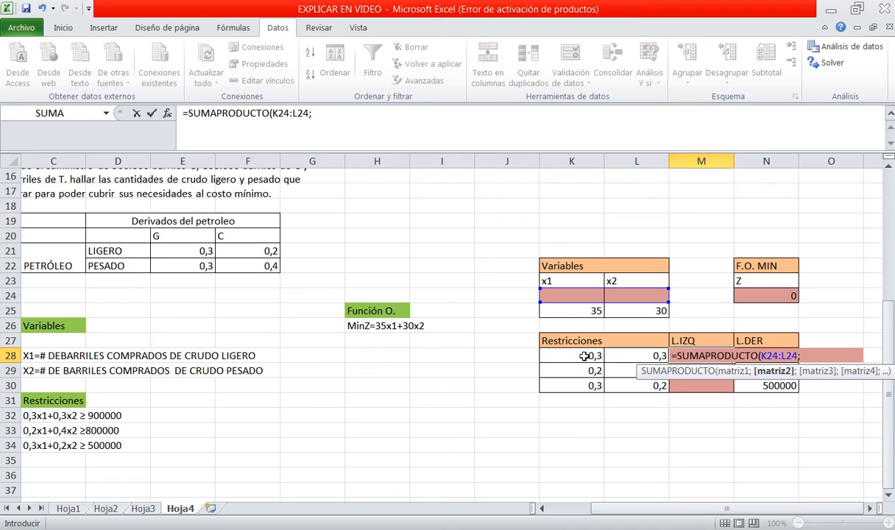
left_click_drag(587, 359, 616, 358)
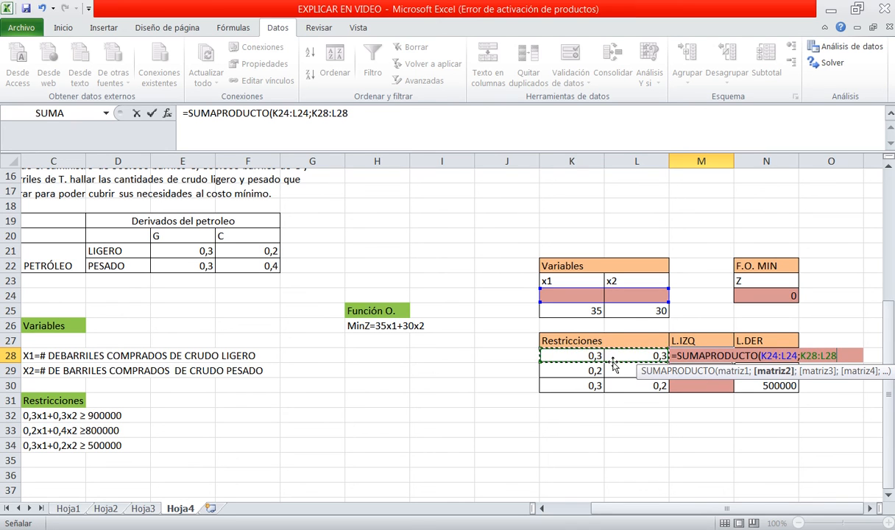
type(")")
key("Return")
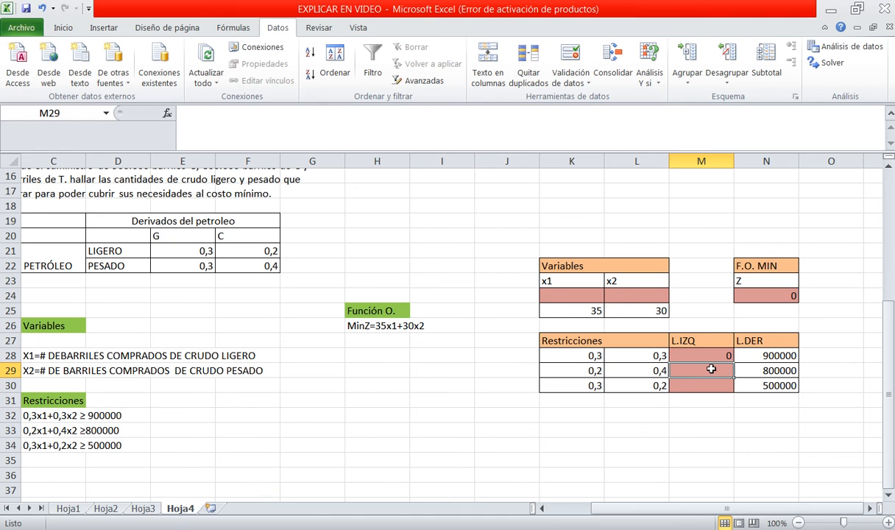
Step: Enter =SUMAPRODUCTO(K24:L24;K29:L29) in M29 as the L.IZQ value of the second restriction
type("=SUMAP")
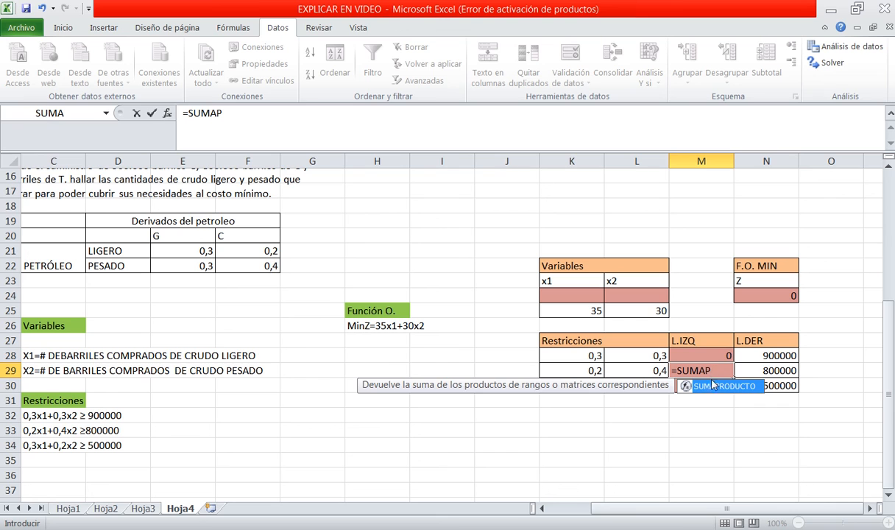
double_click(711, 384)
left_click_drag(567, 294, 618, 303)
type(";")
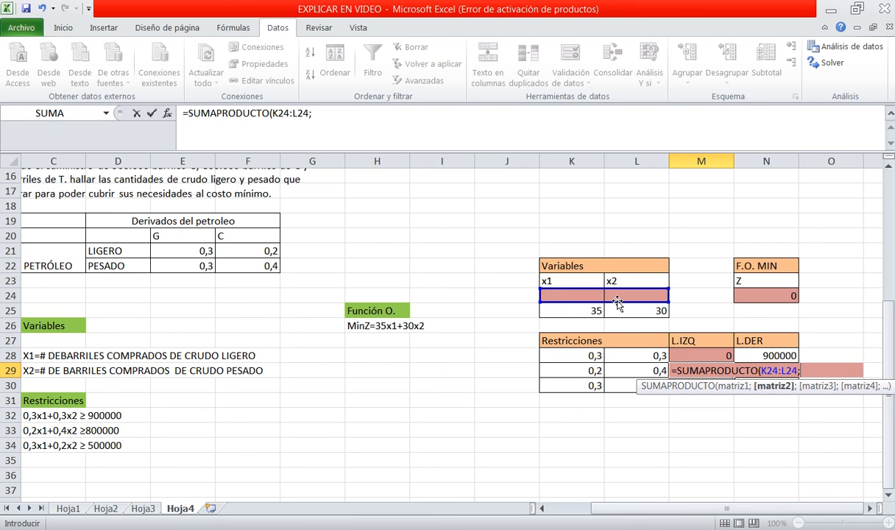
left_click_drag(566, 368, 627, 373)
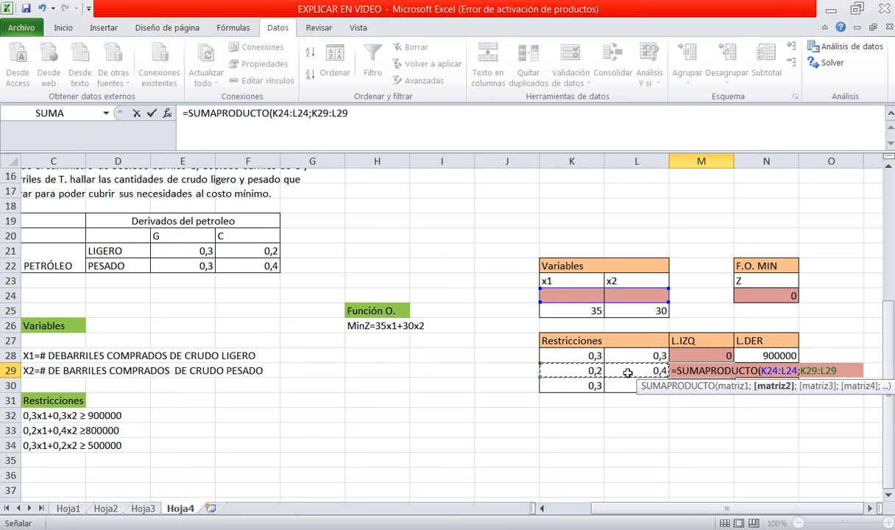
type(")")
key("Return")
Step: Enter =SUMAPRODUCTO(K24:L24;K30:L30) in M30 as the L.IZQ value of the third restriction
left_click(704, 388)
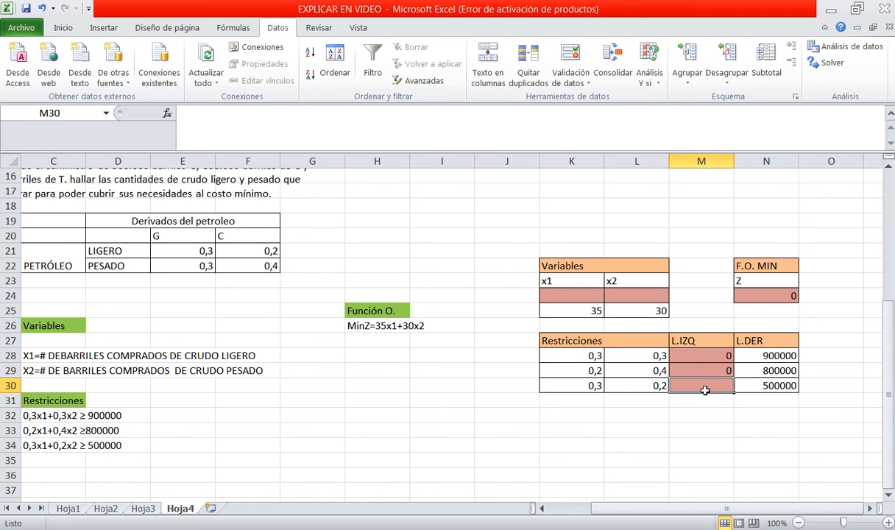
type("=SUMAP")
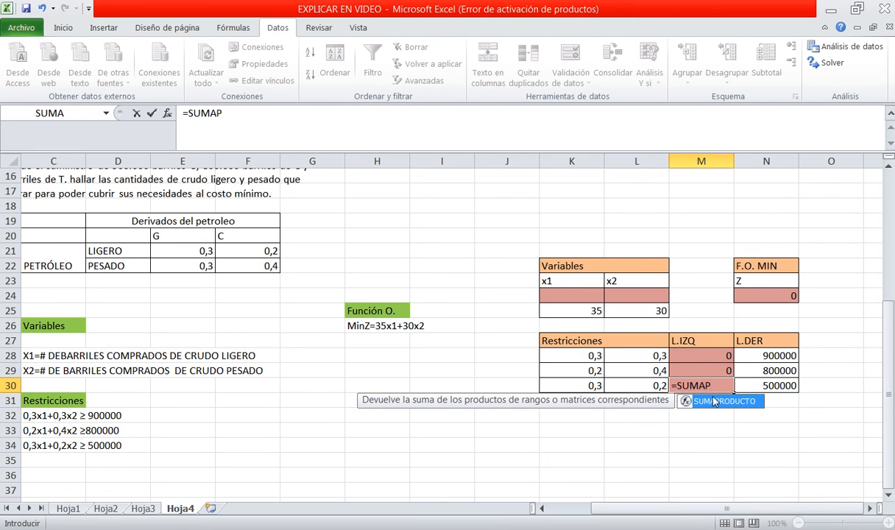
double_click(712, 401)
left_click_drag(585, 298, 633, 300)
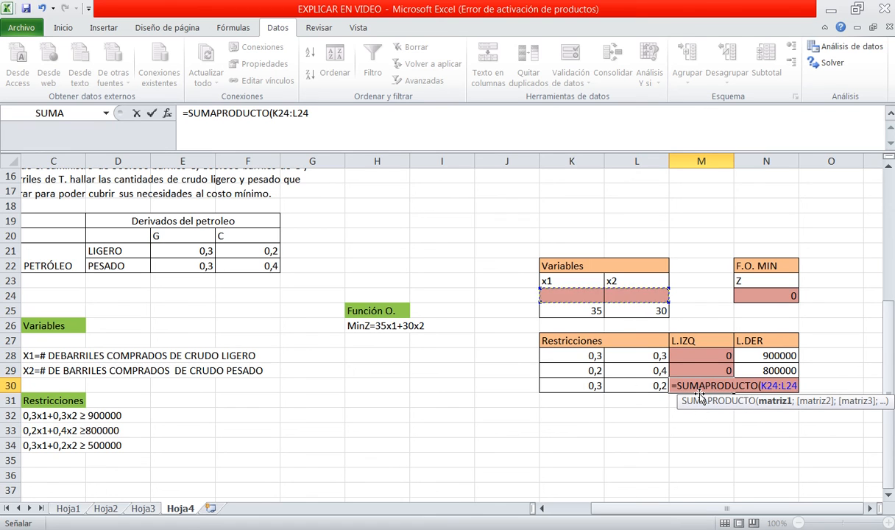
type(";")
left_click(602, 385)
left_click_drag(602, 385, 619, 385)
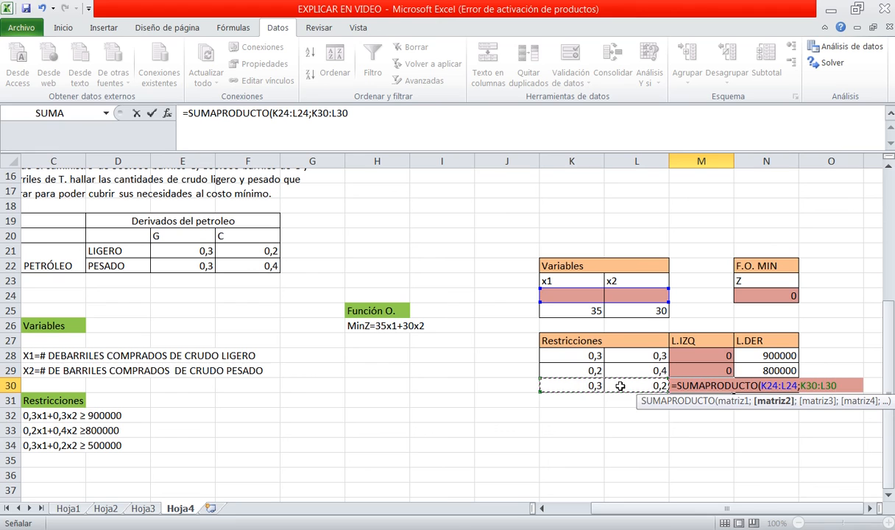
type(")")
key("Return")
left_click(688, 430)
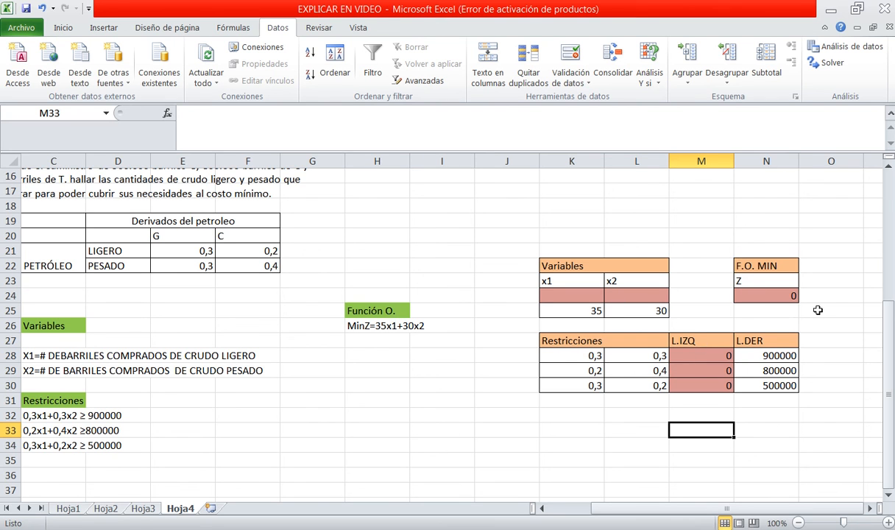
left_click(786, 234)
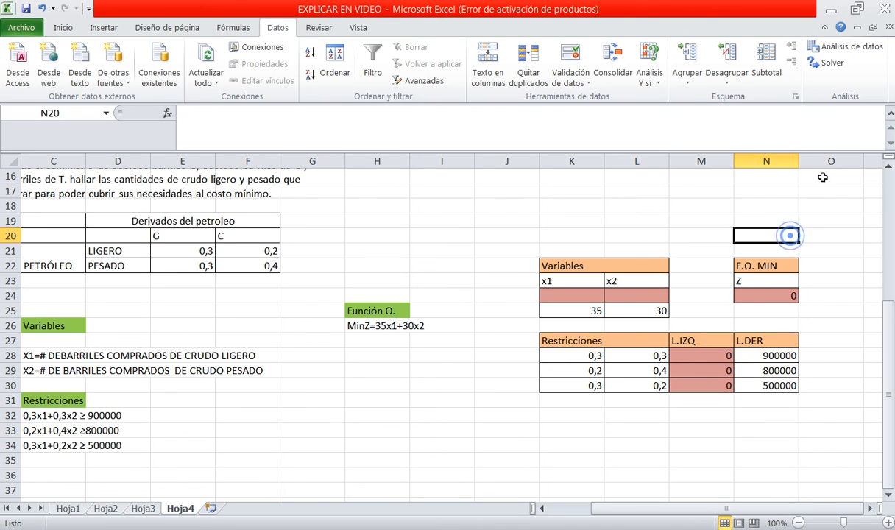
Step: Start a Solver model with the Z cell N24 as the objective and set it to minimize (Mín)
left_click(831, 67)
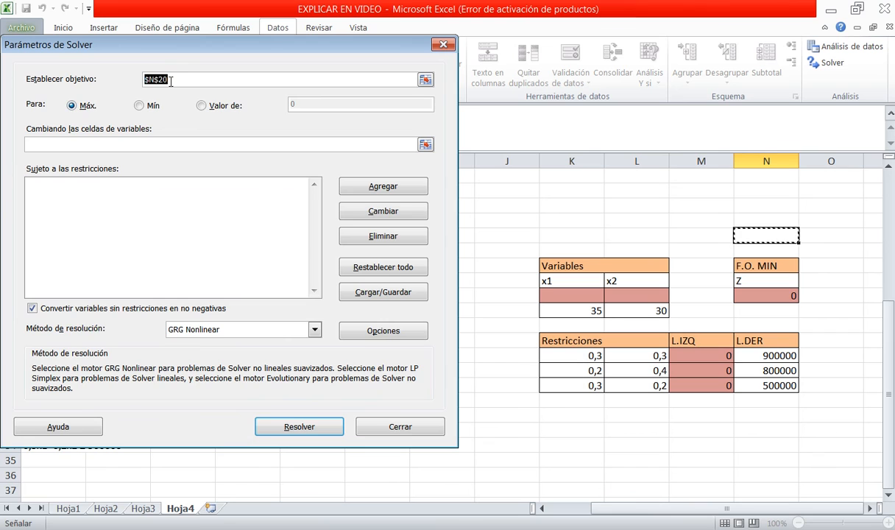
key("BackSpace")
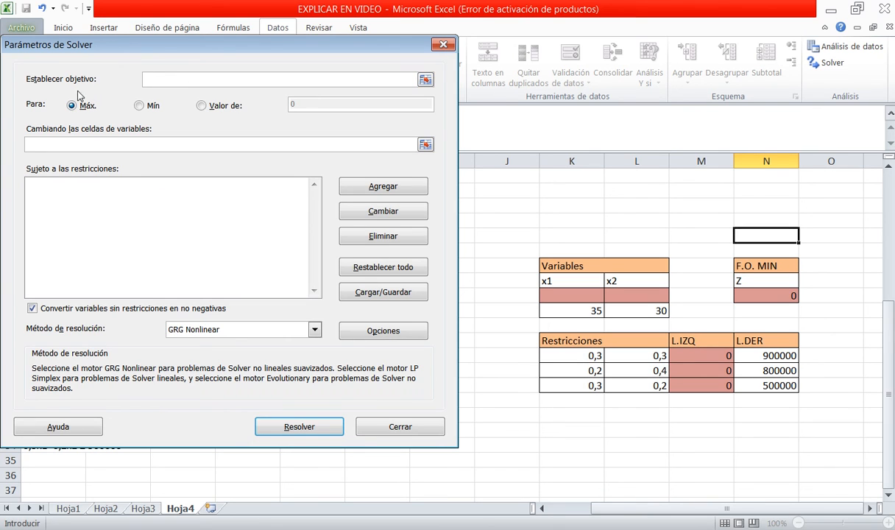
left_click(425, 79)
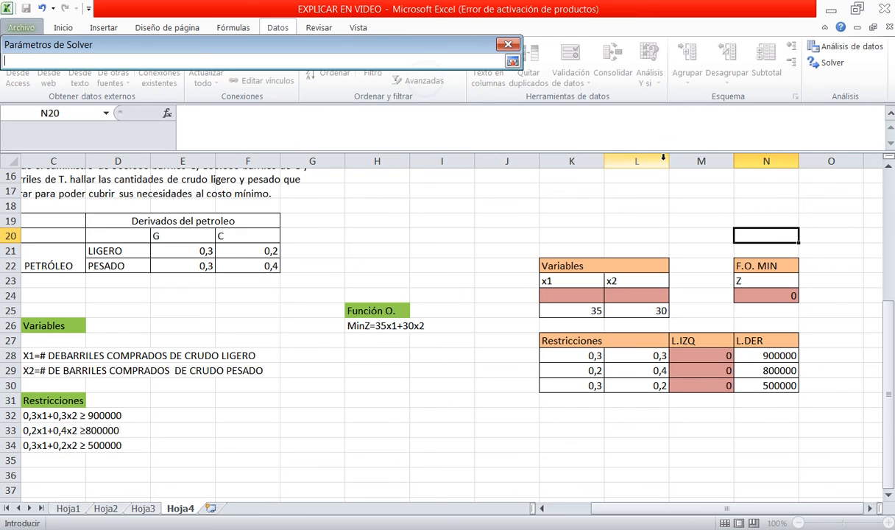
left_click(773, 296)
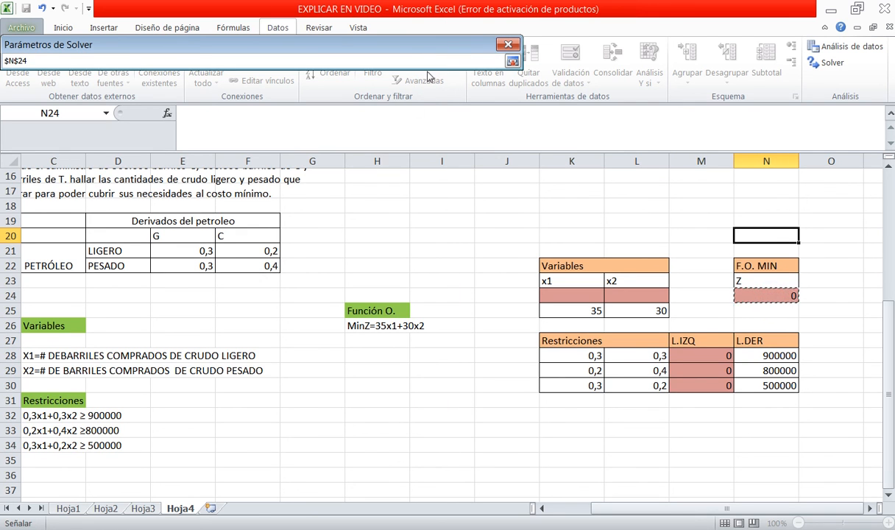
left_click(512, 61)
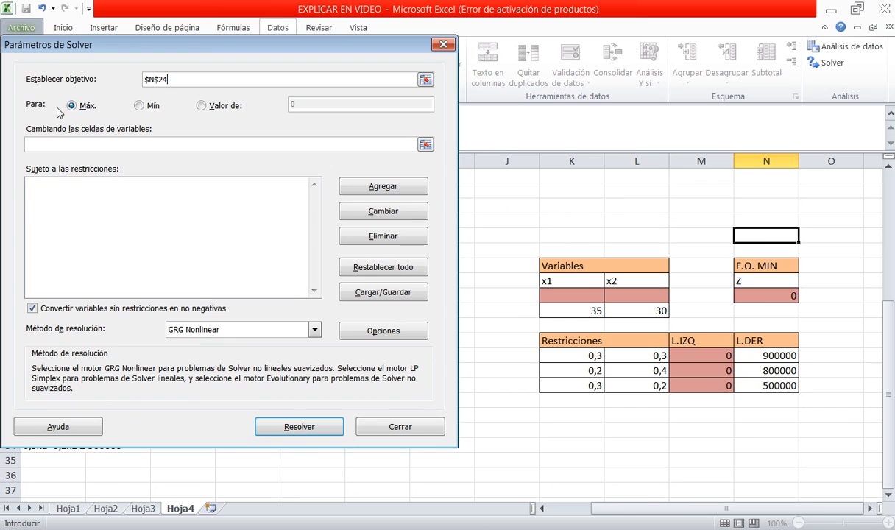
left_click(139, 107)
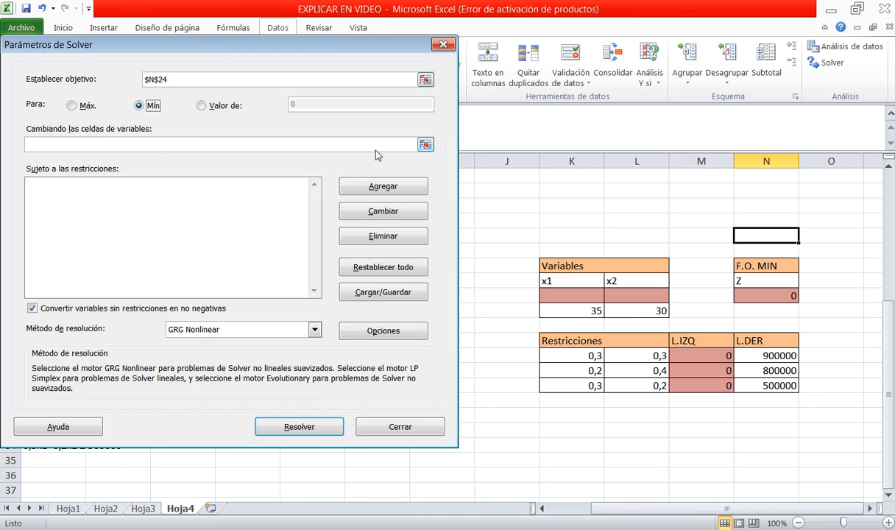
Step: Set K24:L24, the x1 and x2 cells, as Solver's changing variable cells
left_click(425, 146)
left_click_drag(572, 294, 617, 298)
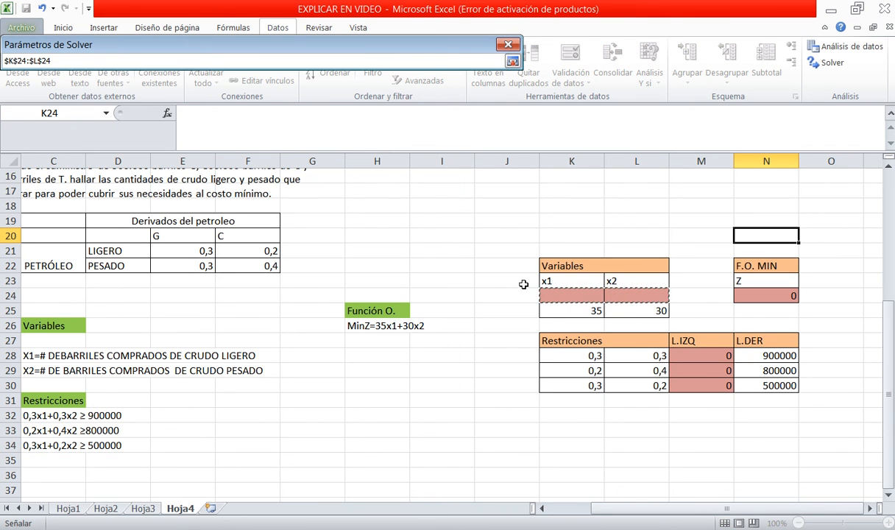
left_click(512, 61)
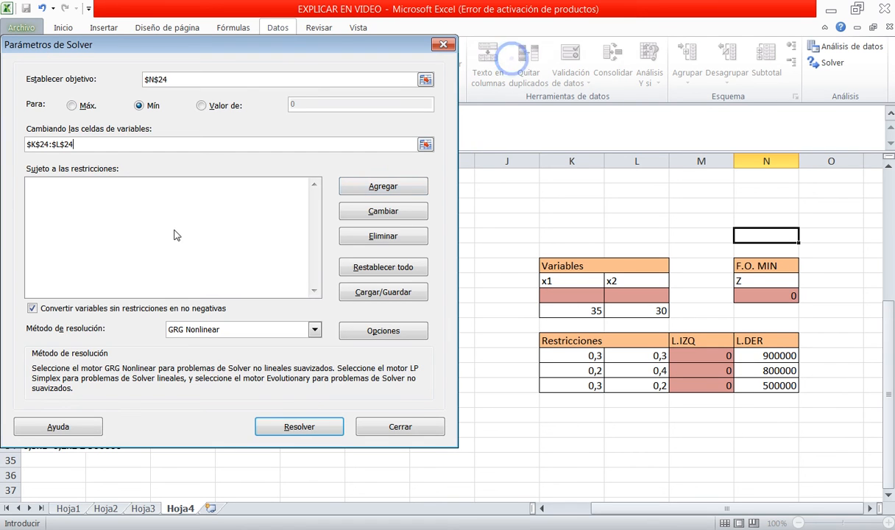
Step: Add the first Solver constraint, requiring M28 >= N28
left_click(382, 186)
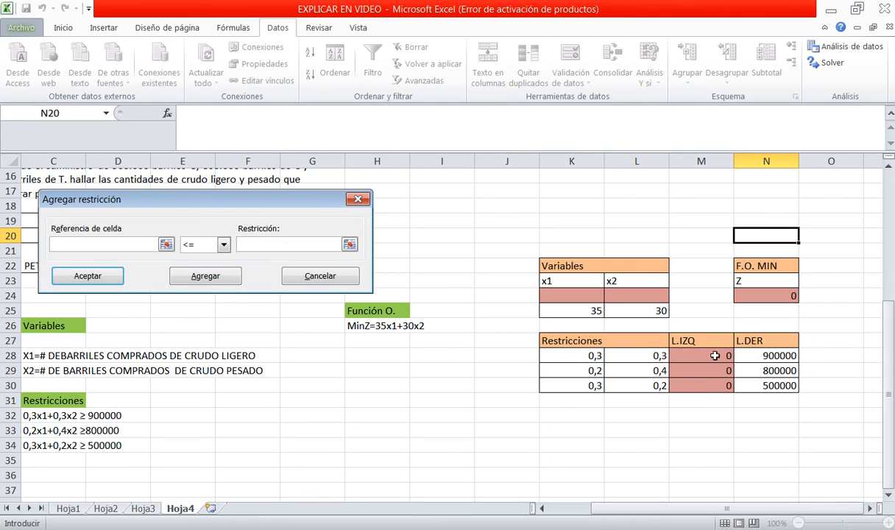
left_click(676, 356)
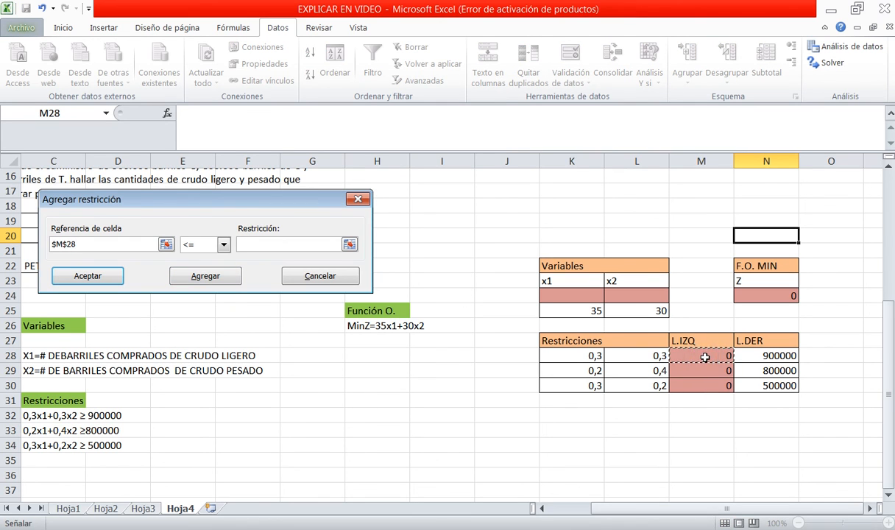
left_click(223, 245)
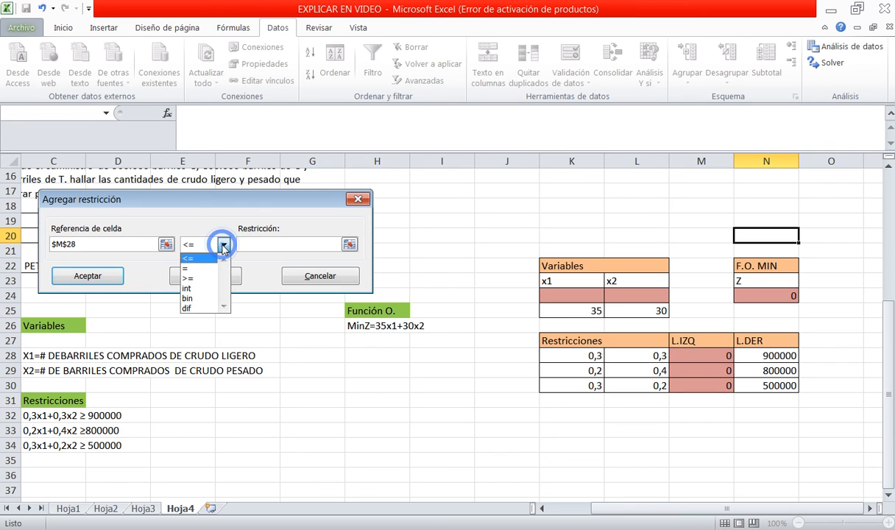
left_click(197, 279)
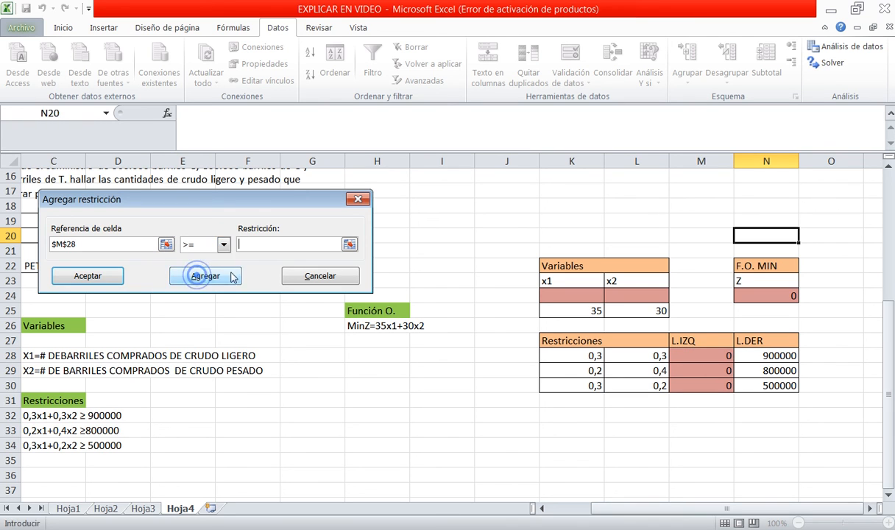
left_click(349, 245)
left_click(728, 354)
left_click(409, 216)
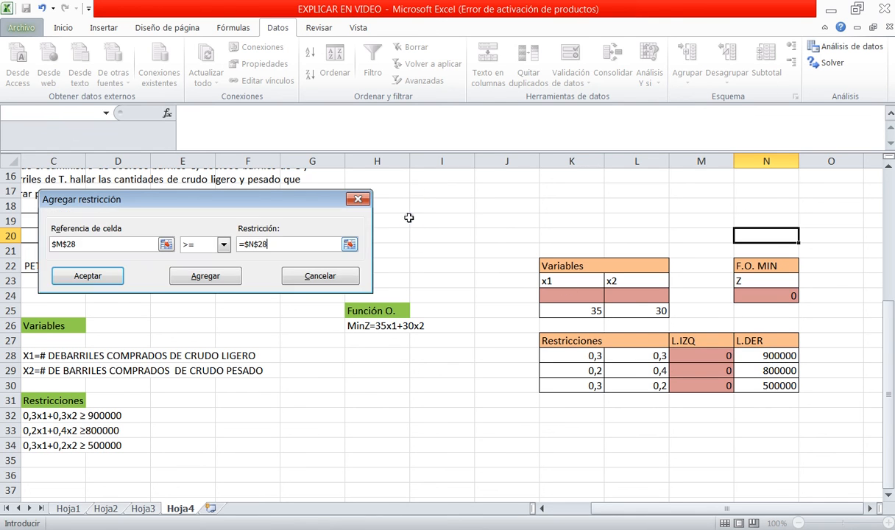
left_click(195, 277)
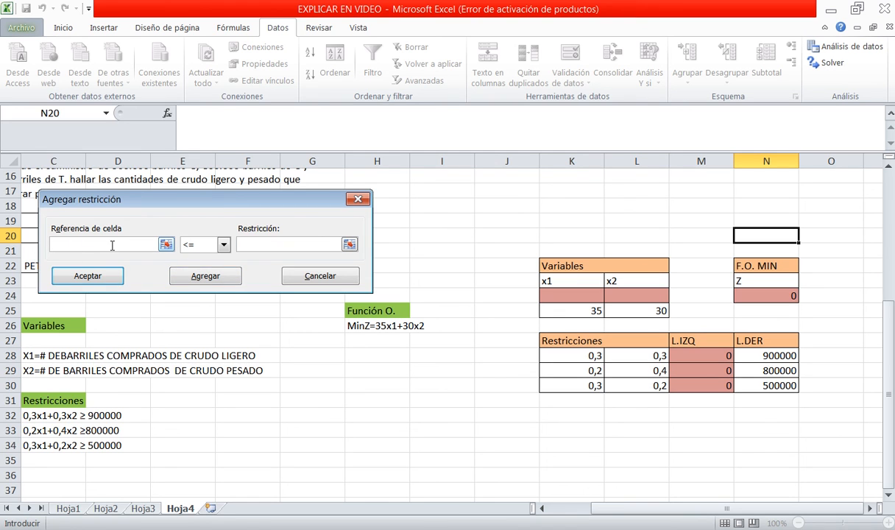
Step: Add the second Solver constraint, requiring M29 >= N29
left_click(703, 367)
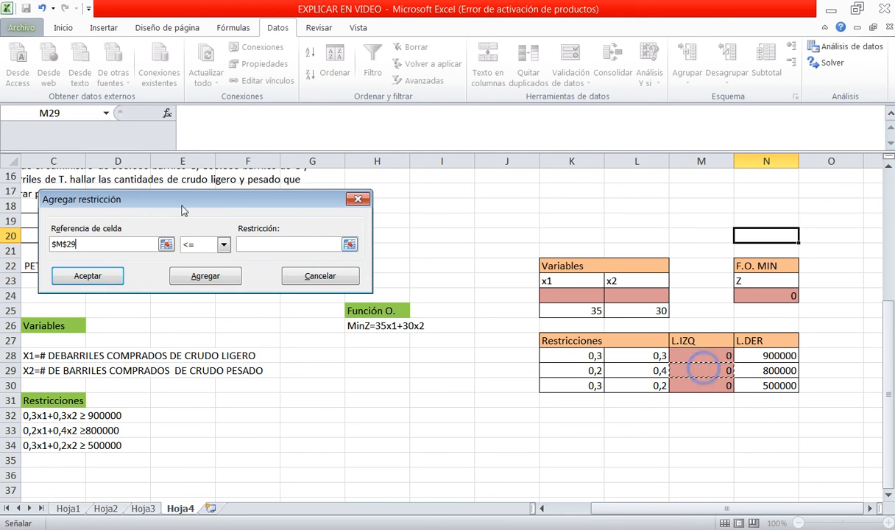
left_click(224, 245)
left_click(190, 277)
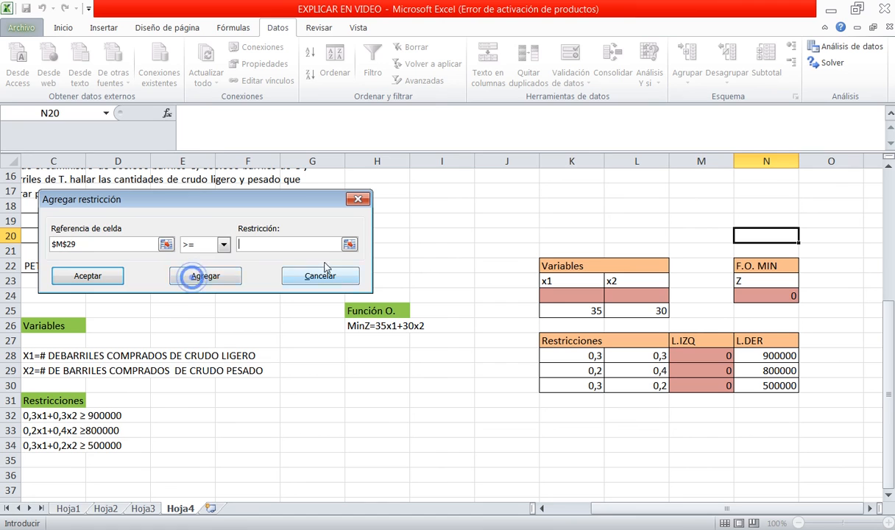
left_click(349, 245)
left_click(767, 370)
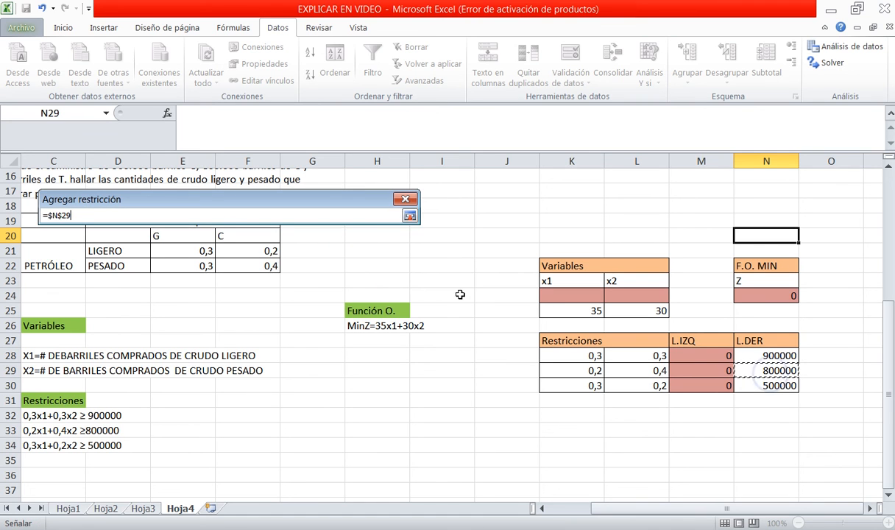
left_click(409, 216)
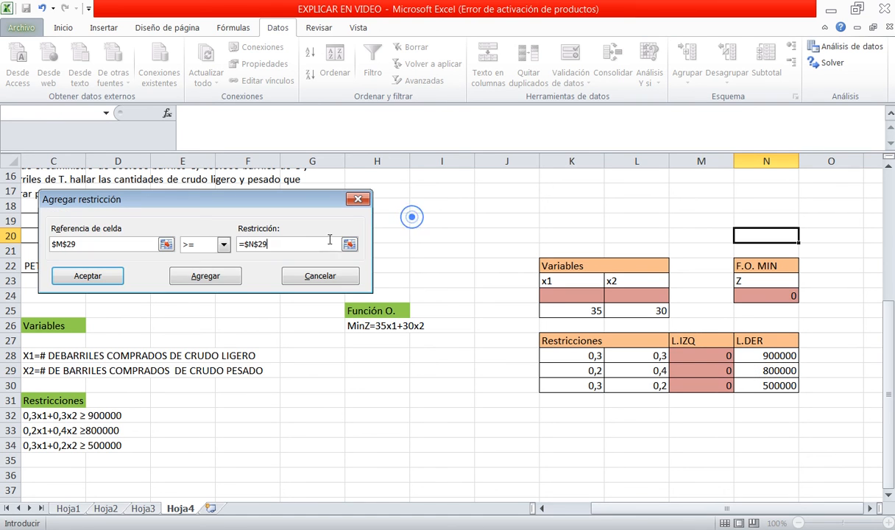
left_click(222, 275)
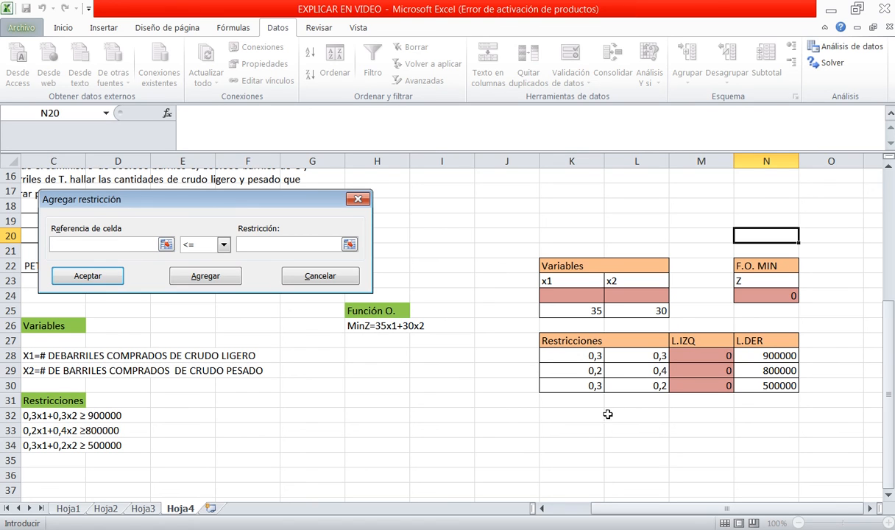
Step: Add the third Solver constraint, requiring M30 >= N30, and finish the constraint list
left_click(691, 384)
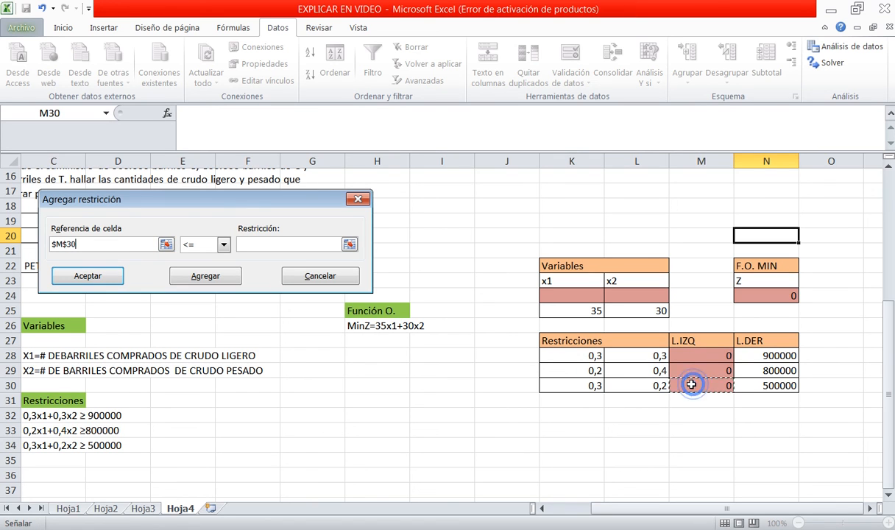
left_click(222, 243)
left_click(189, 278)
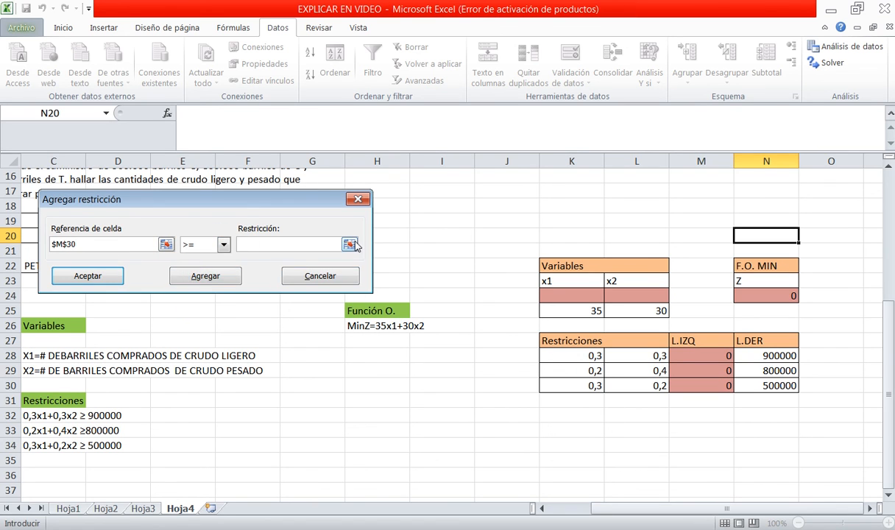
left_click(350, 244)
left_click(763, 389)
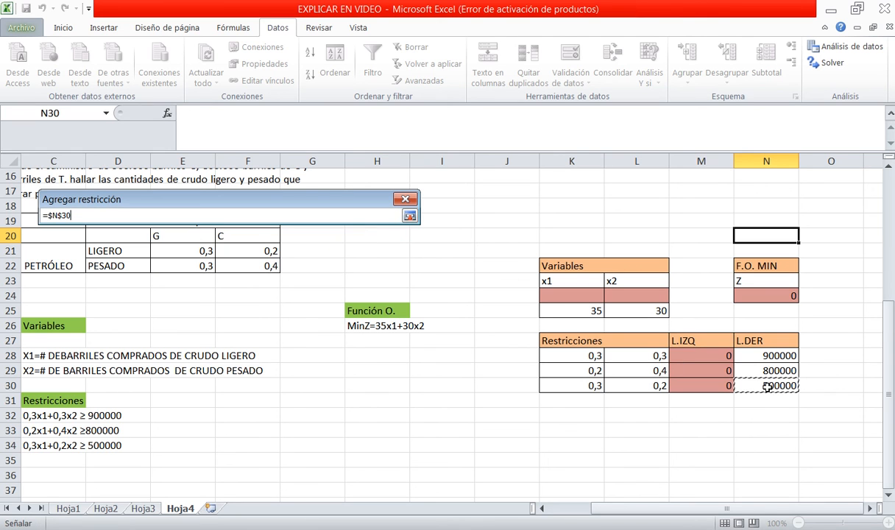
left_click(409, 216)
left_click(88, 276)
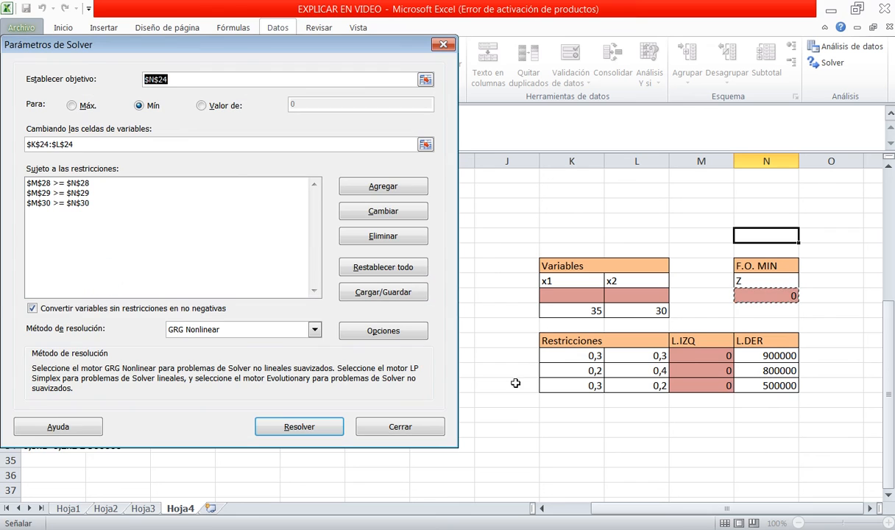
Step: Solve the refinery model with the Simplex LP method and keep the Solver solution
left_click(314, 329)
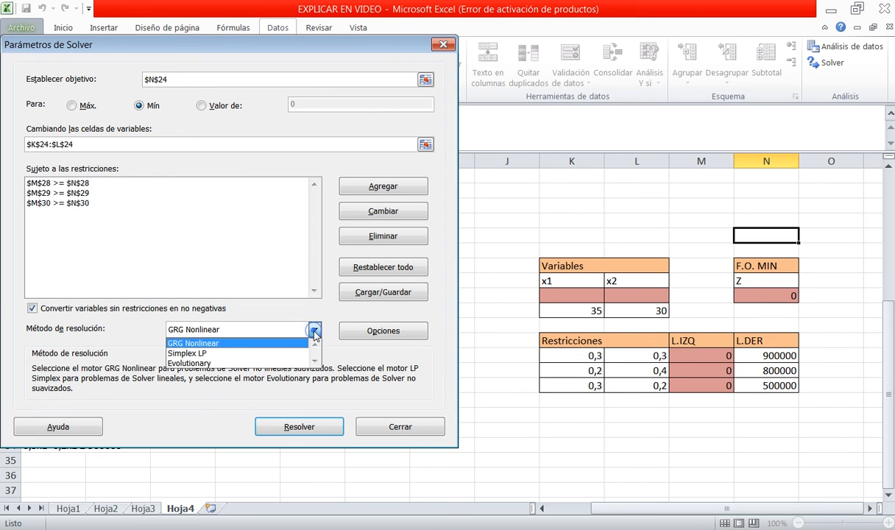
left_click(212, 354)
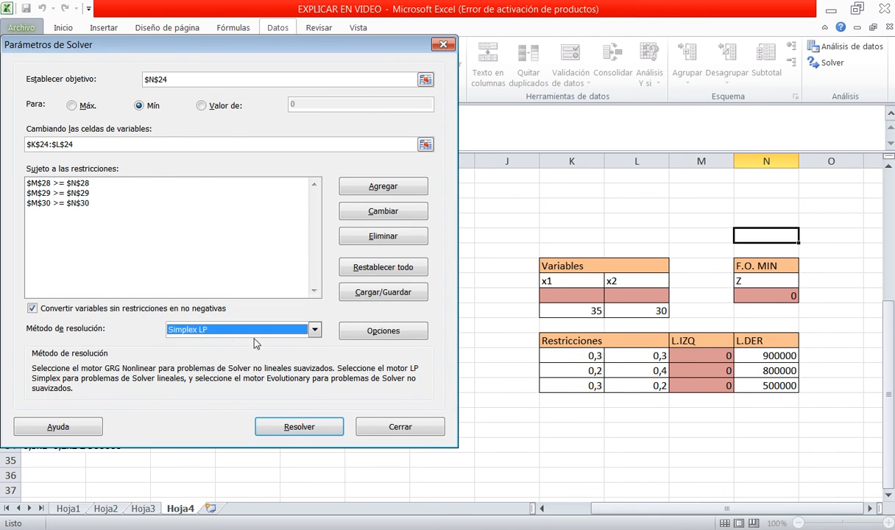
left_click(293, 428)
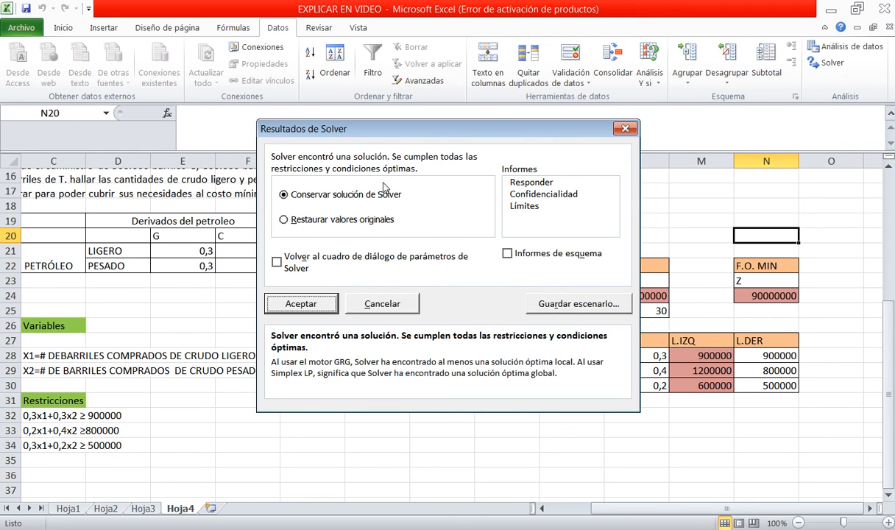
left_click(328, 308)
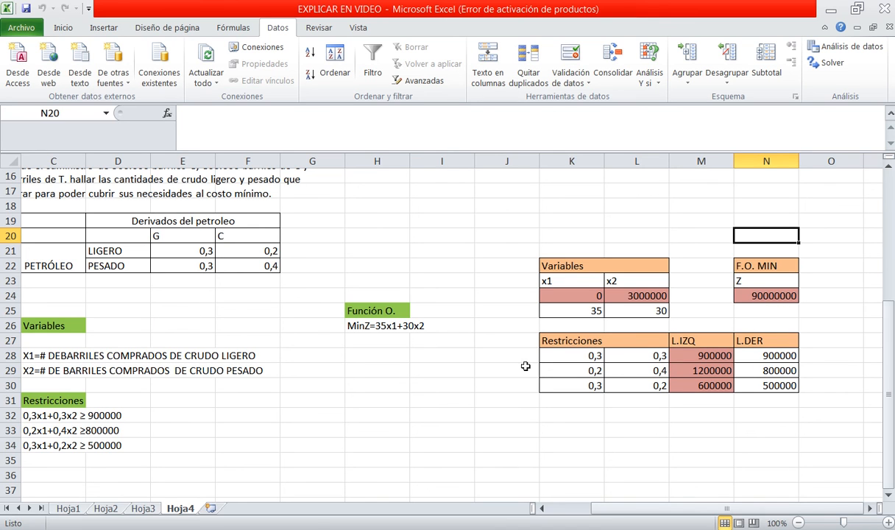
Step: Review the solved x1, x2, Z and L.IZQ values against the refinery problem statement and its written restrictions
scroll(460, 397, "up", 1)
scroll(459, 398, "down", 1)
scroll(495, 362, "up", 4)
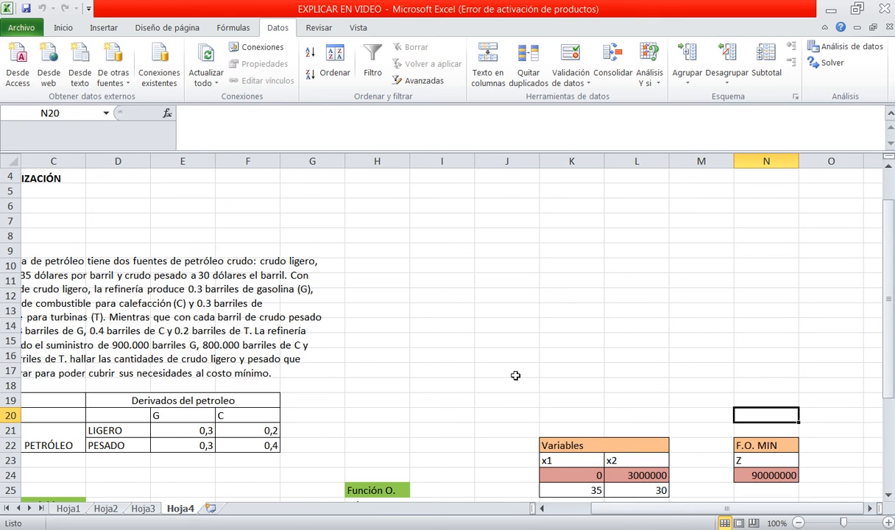
scroll(515, 375, "down", 1)
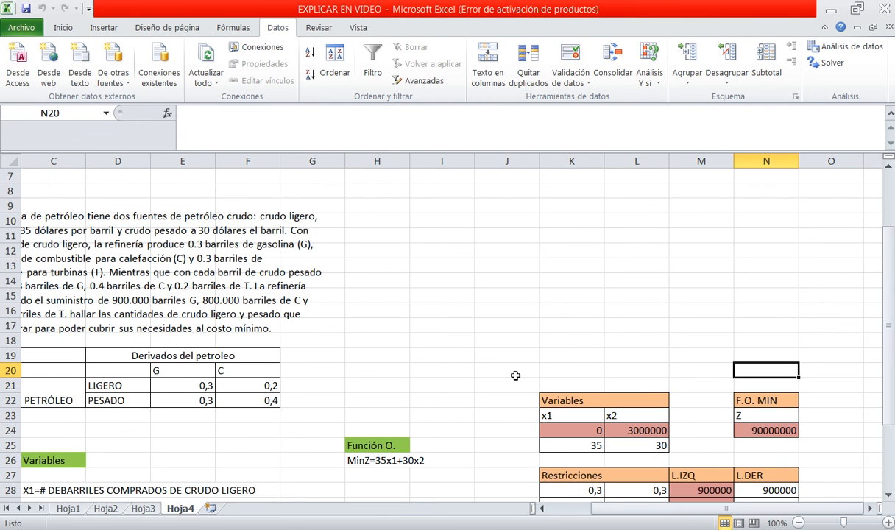
scroll(514, 375, "down", 1)
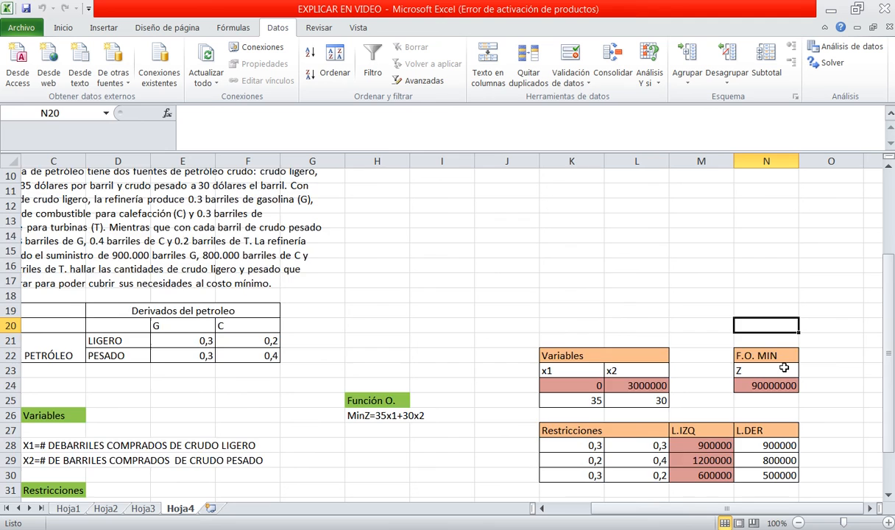
scroll(783, 367, "down", 2)
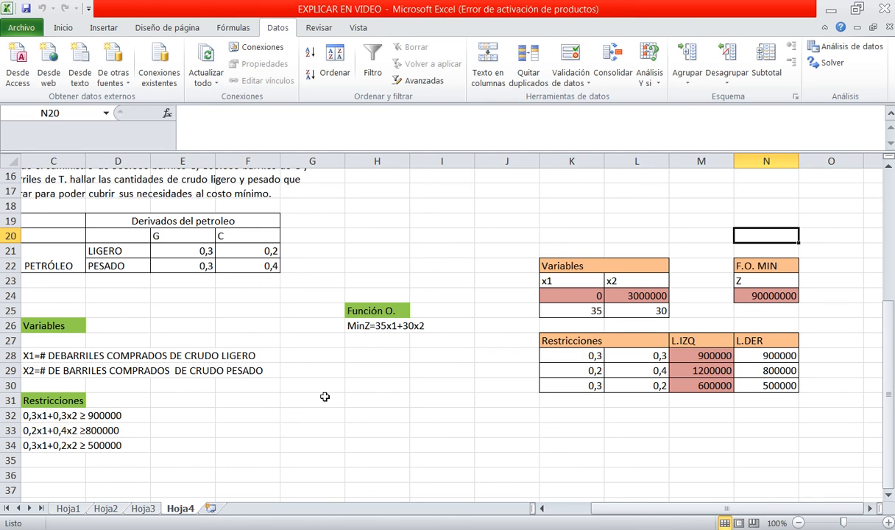
scroll(324, 396, "down", 1)
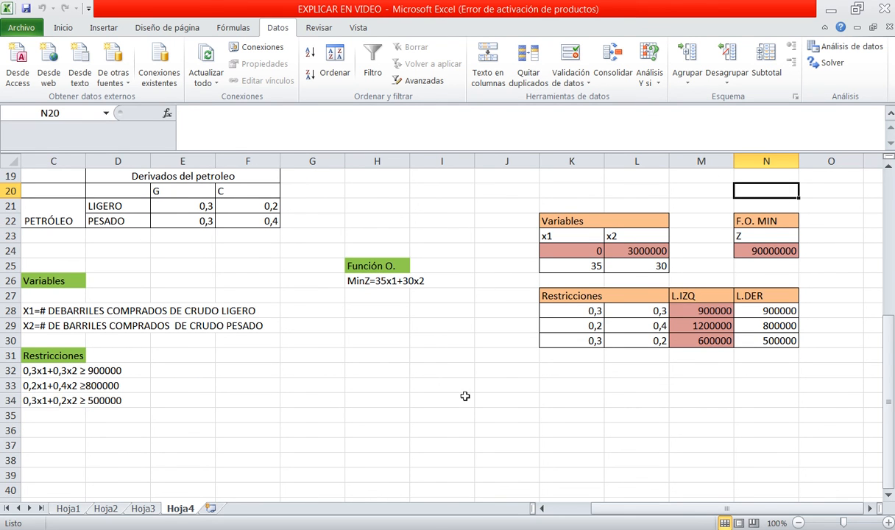
scroll(463, 401, "up", 4)
scroll(462, 402, "up", 2)
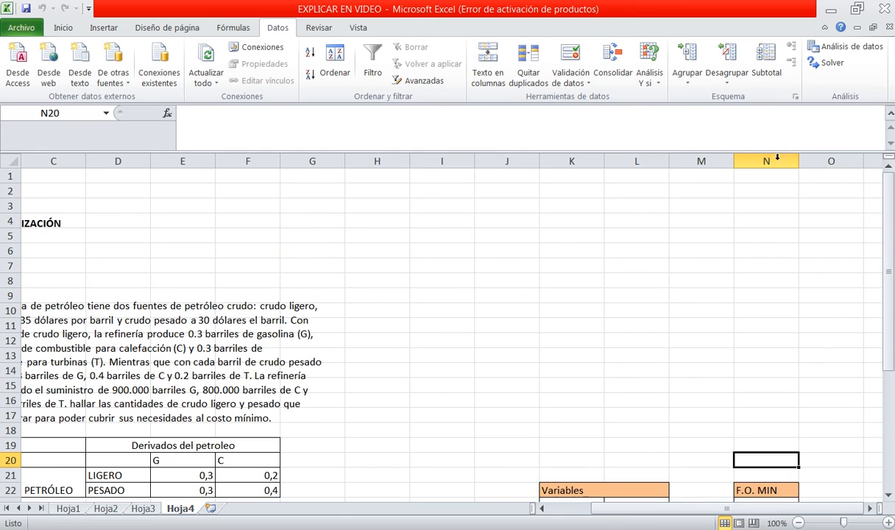
scroll(647, 353, "down", 1)
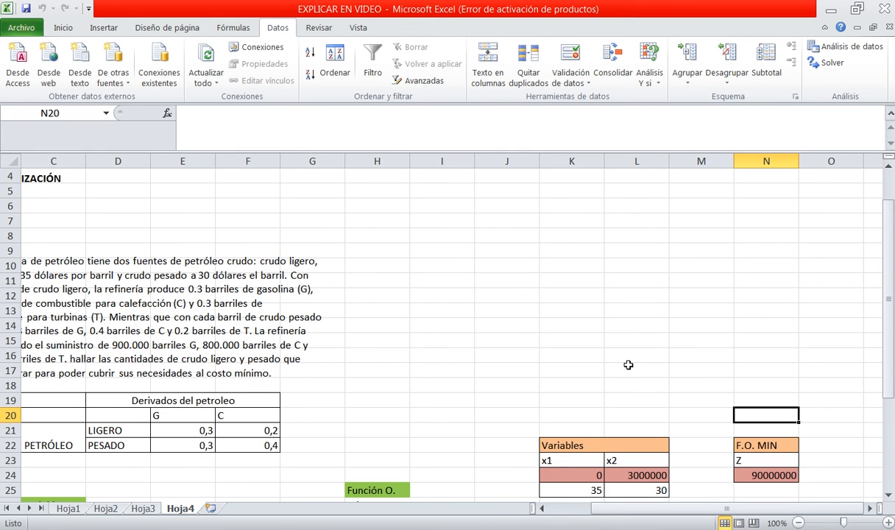